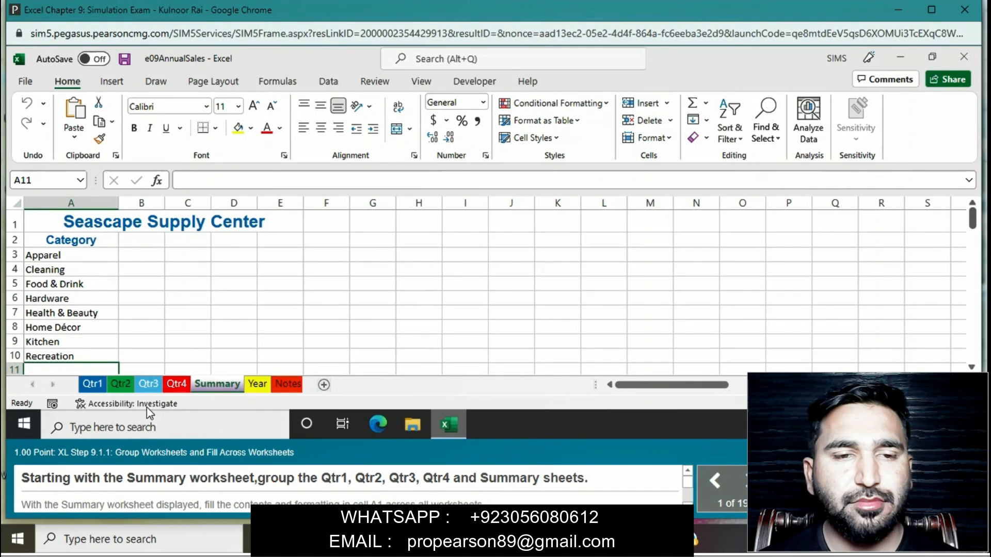
# - Group the Qtr1, Qtr2, Qtr3, Qtr4 and Summary worksheets, keeping Summary as the displayed sheet
pyautogui.click(98, 380)
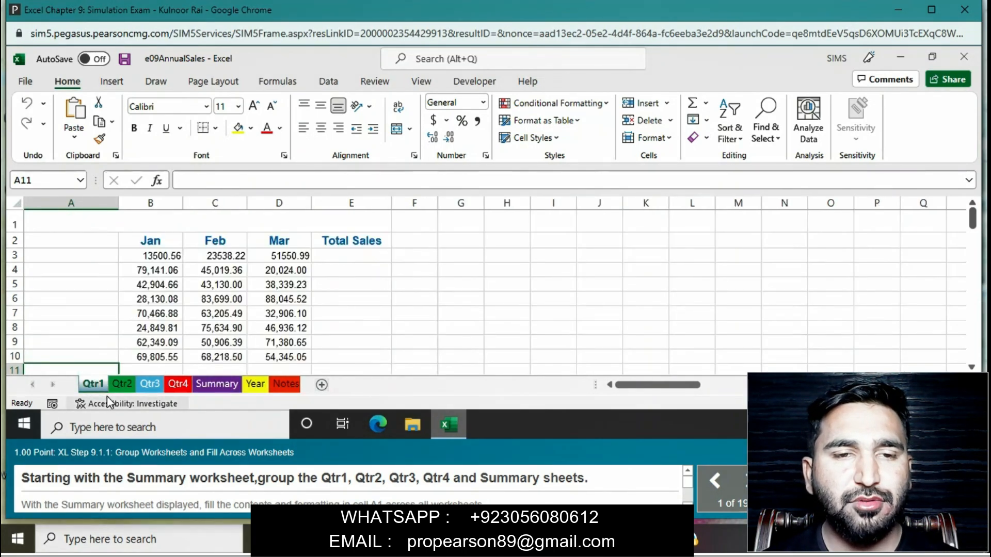
pyautogui.keyDown('ctrl'); pyautogui.click(115, 386); pyautogui.keyUp('ctrl')
pyautogui.keyDown('ctrl'); pyautogui.click(150, 384); pyautogui.keyUp('ctrl')
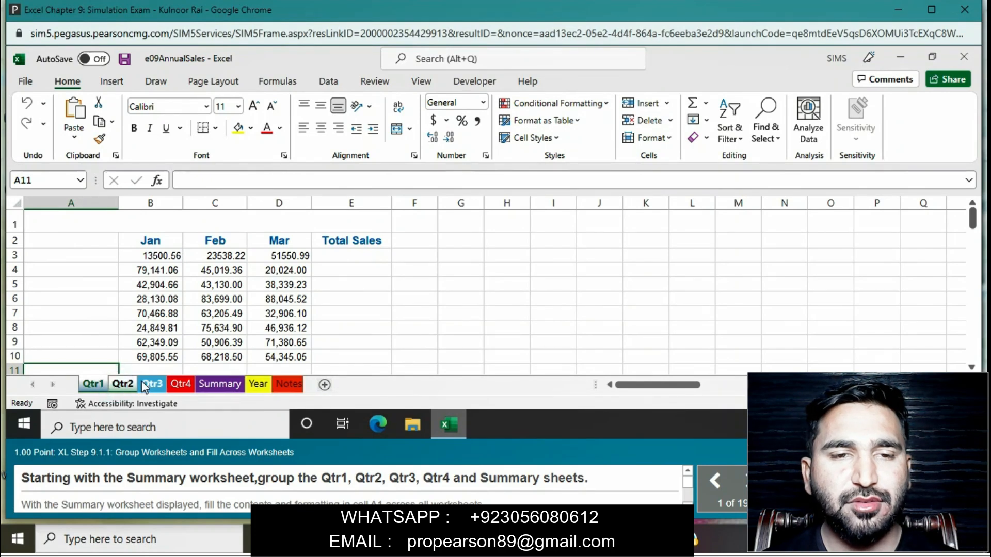
pyautogui.keyDown('ctrl'); pyautogui.click(180, 384); pyautogui.keyUp('ctrl')
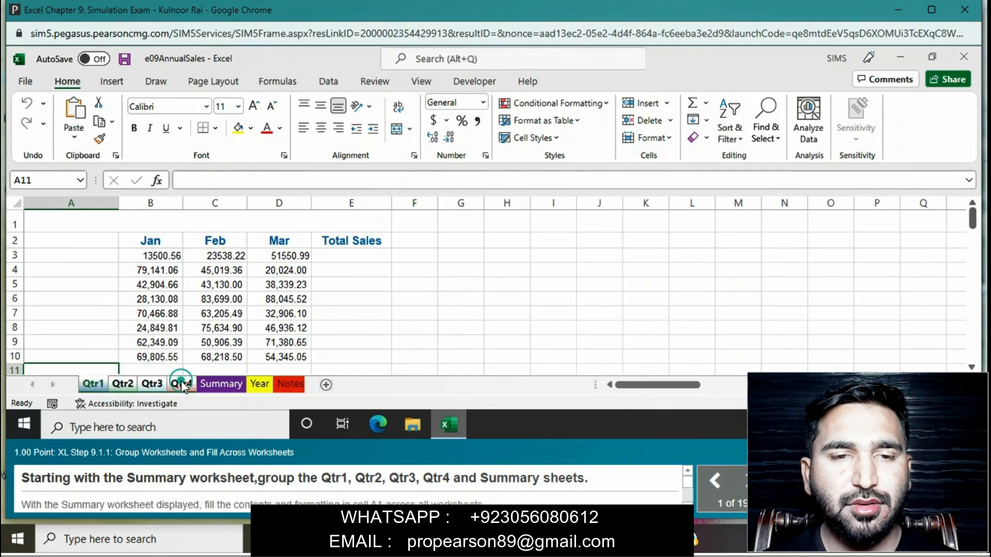
pyautogui.keyDown('ctrl'); pyautogui.click(218, 385); pyautogui.keyUp('ctrl')
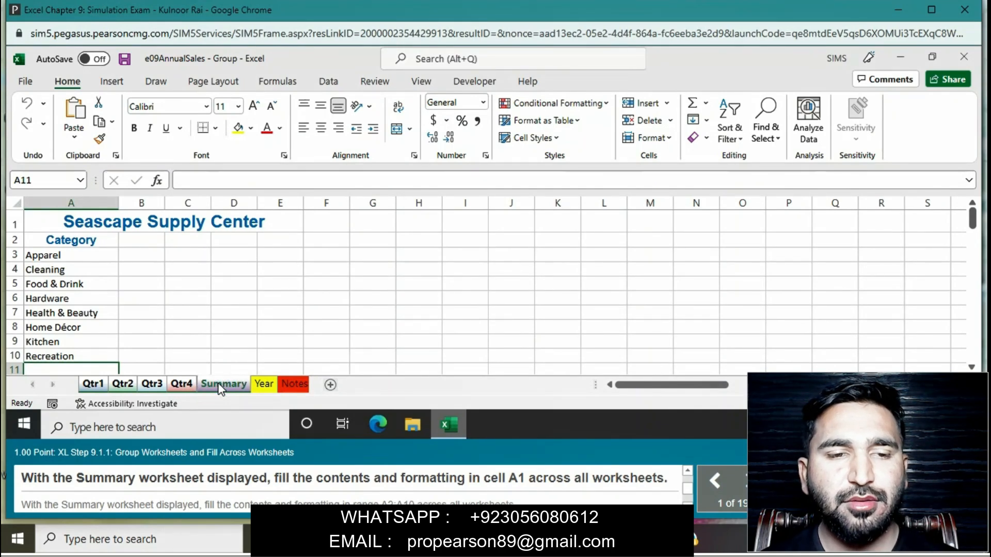
# - Fill both the contents and formatting of cell A1 from the Summary sheet across the grouped worksheets
pyautogui.click(84, 225)
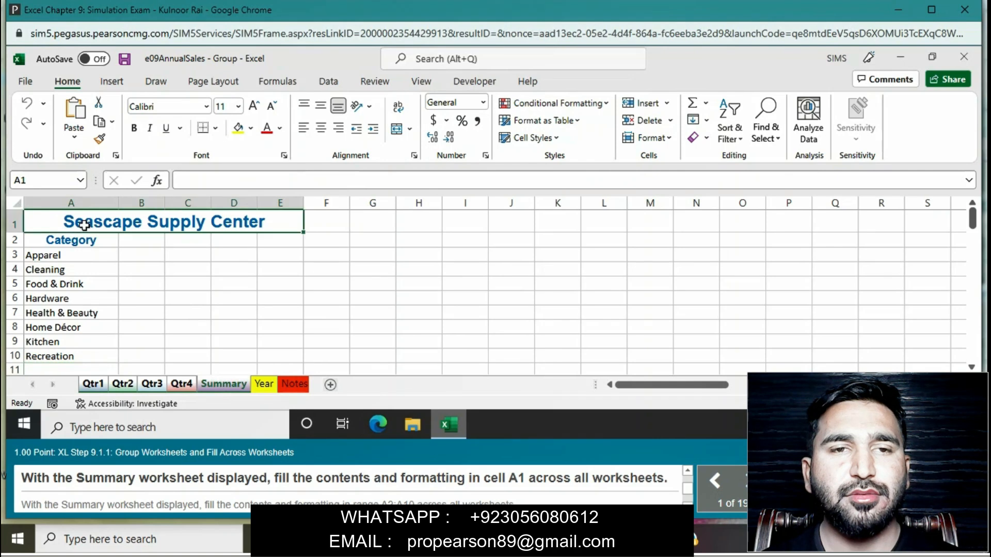
pyautogui.click(707, 120)
pyautogui.click(726, 212)
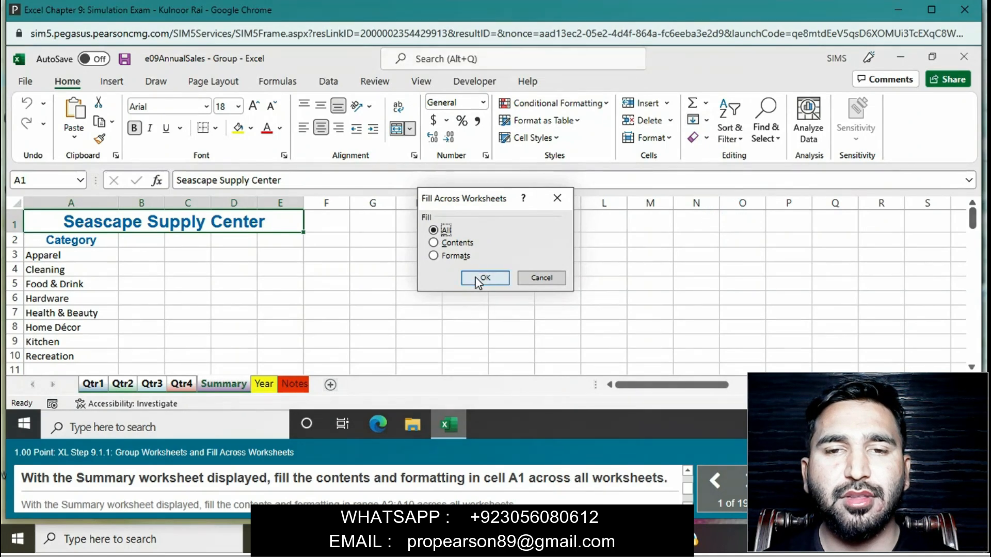
pyautogui.click(475, 277)
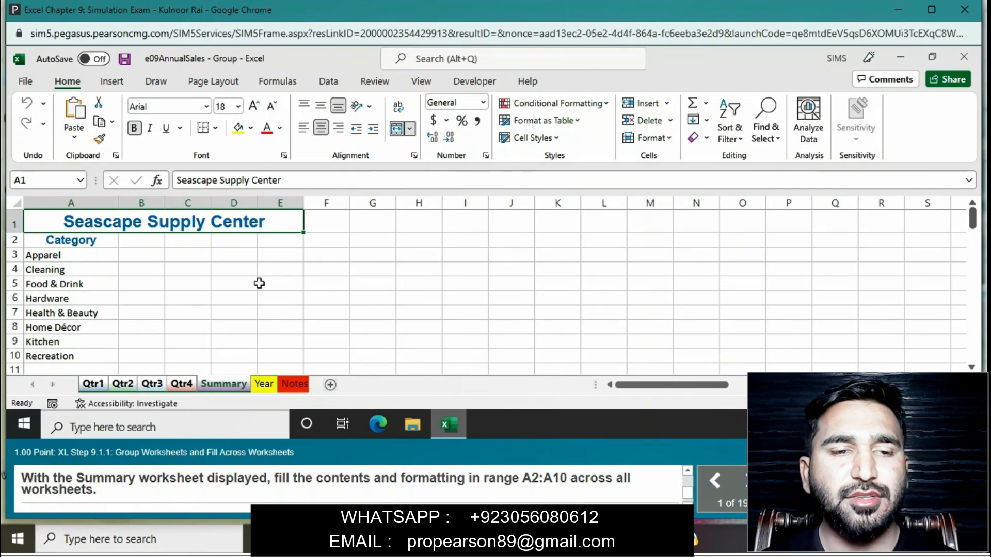
# - Fill the contents and formatting of range A2:A10 across the grouped worksheets and ungroup the sheets
pyautogui.moveTo(107, 239); pyautogui.dragTo(89, 351)
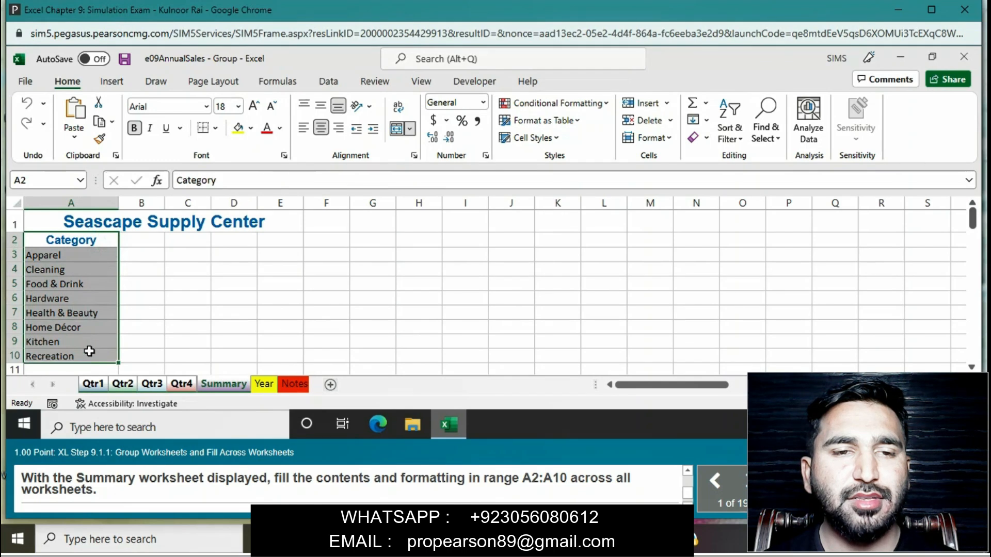
pyautogui.click(708, 124)
pyautogui.click(702, 203)
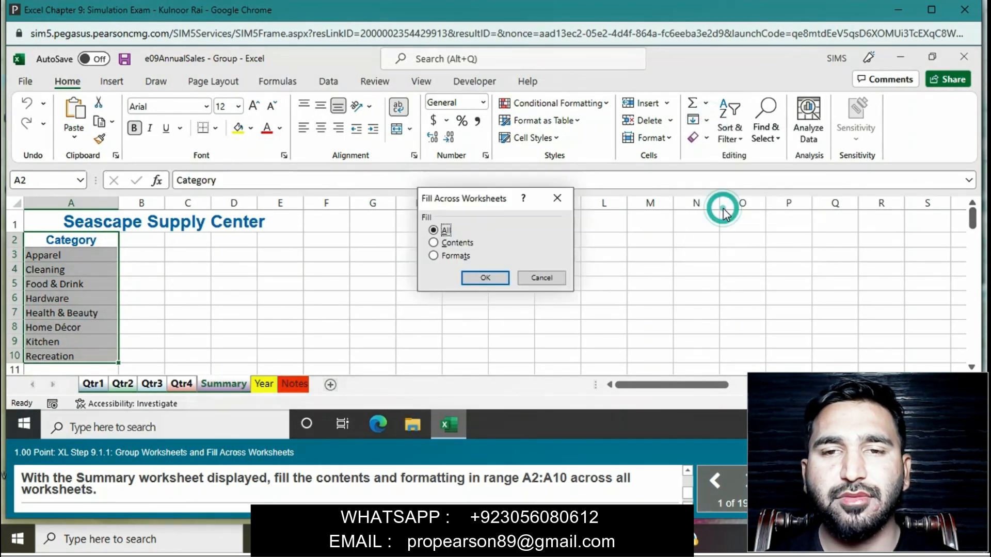
pyautogui.click(487, 278)
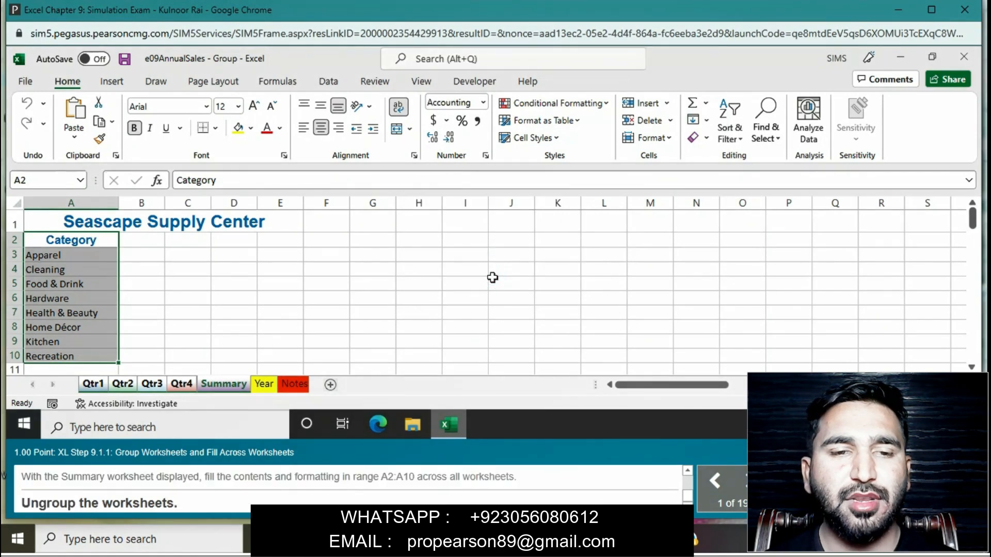
pyautogui.rightClick(212, 385)
pyautogui.click(264, 373)
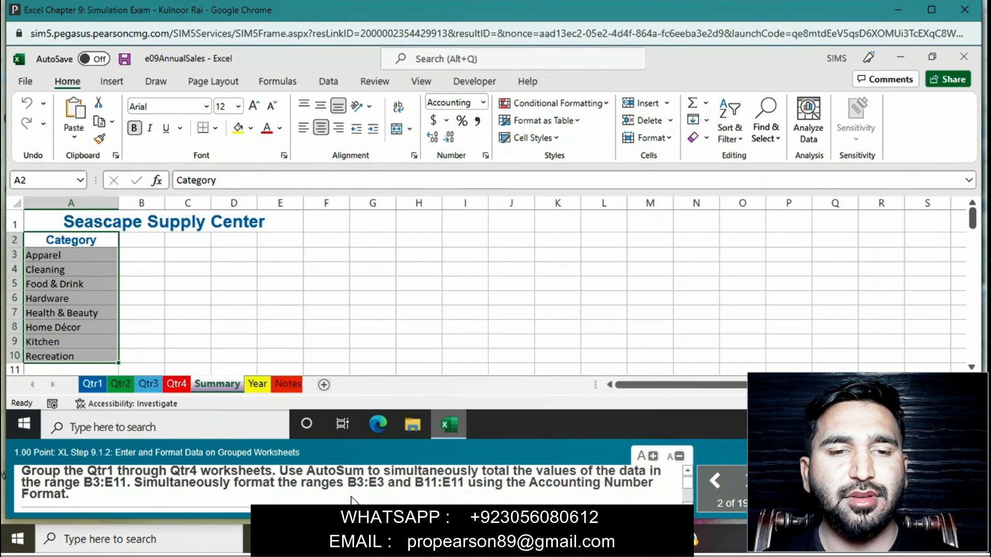
# - Group the Qtr1 through Qtr4 worksheets with Qtr1 displayed
pyautogui.click(97, 385)
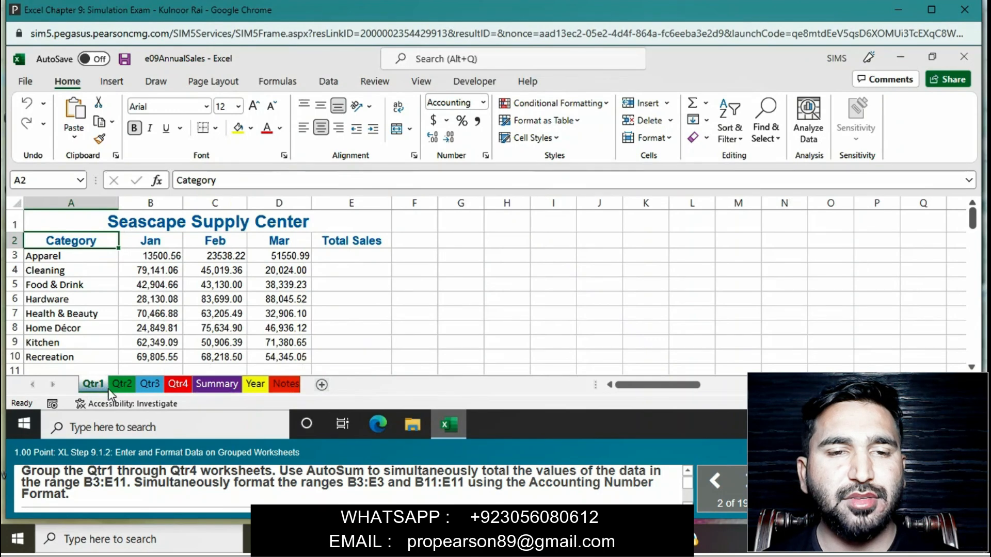
pyautogui.keyDown('shift'); pyautogui.click(154, 384); pyautogui.keyUp('shift')
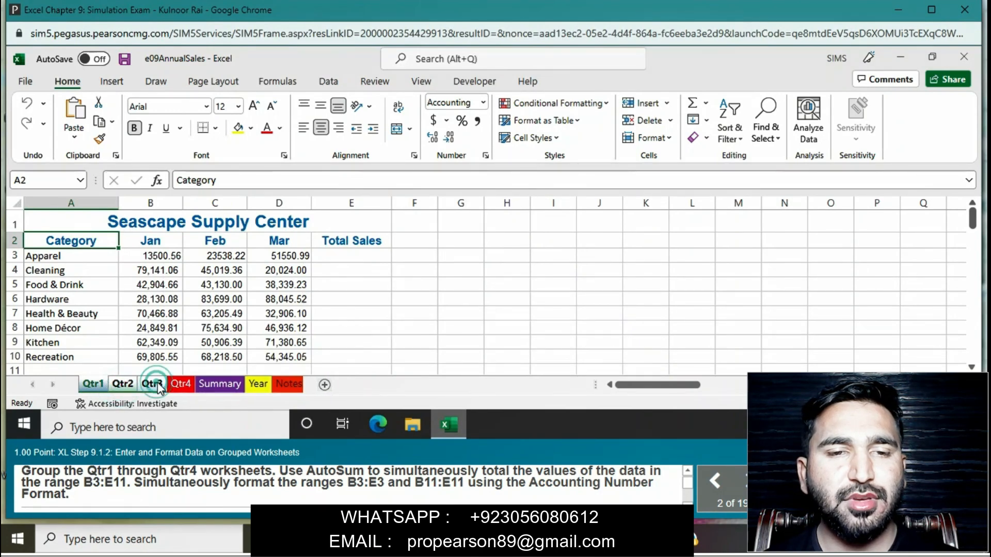
pyautogui.keyDown('shift'); pyautogui.click(180, 385); pyautogui.keyUp('shift')
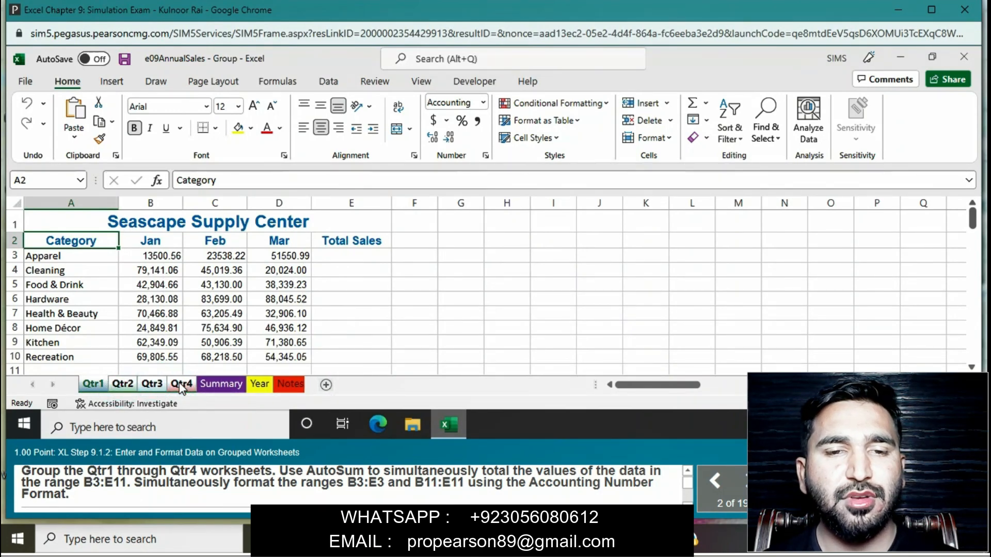
# - Total the sales data in range B3:E11 on all grouped quarter sheets with AutoSum
pyautogui.click(158, 257)
pyautogui.moveTo(200, 265); pyautogui.dragTo(361, 370)
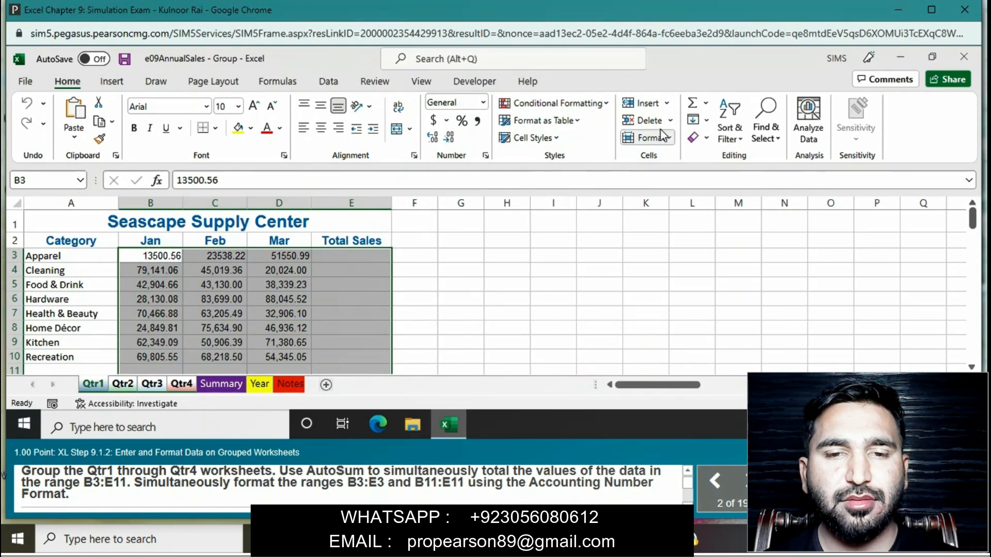
pyautogui.click(693, 103)
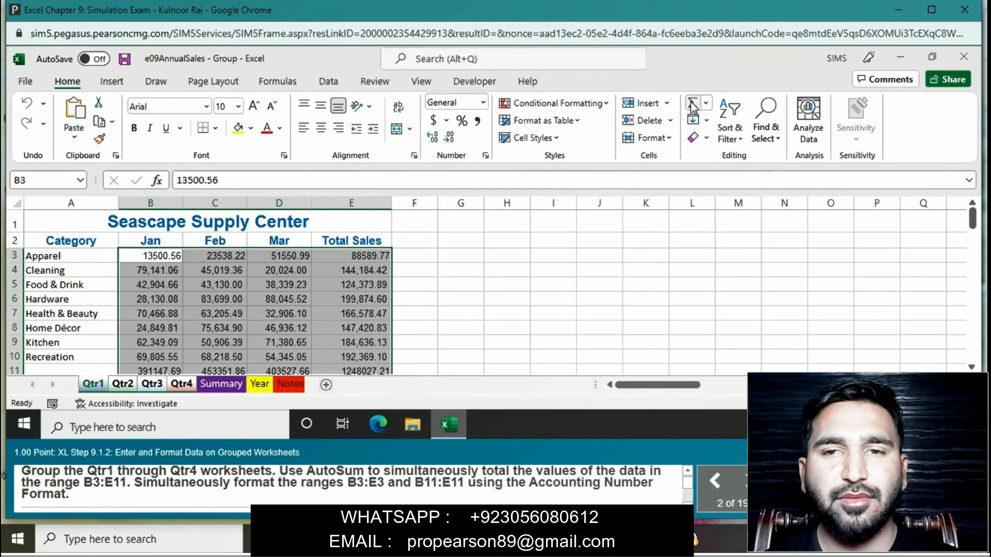
pyautogui.click(528, 241)
pyautogui.moveTo(158, 256); pyautogui.dragTo(364, 256)
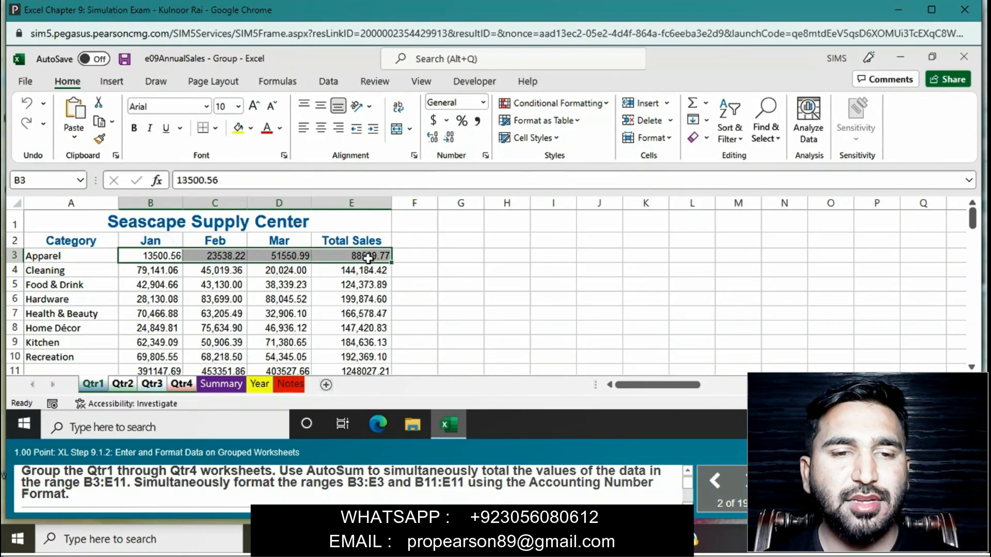
pyautogui.click(172, 368)
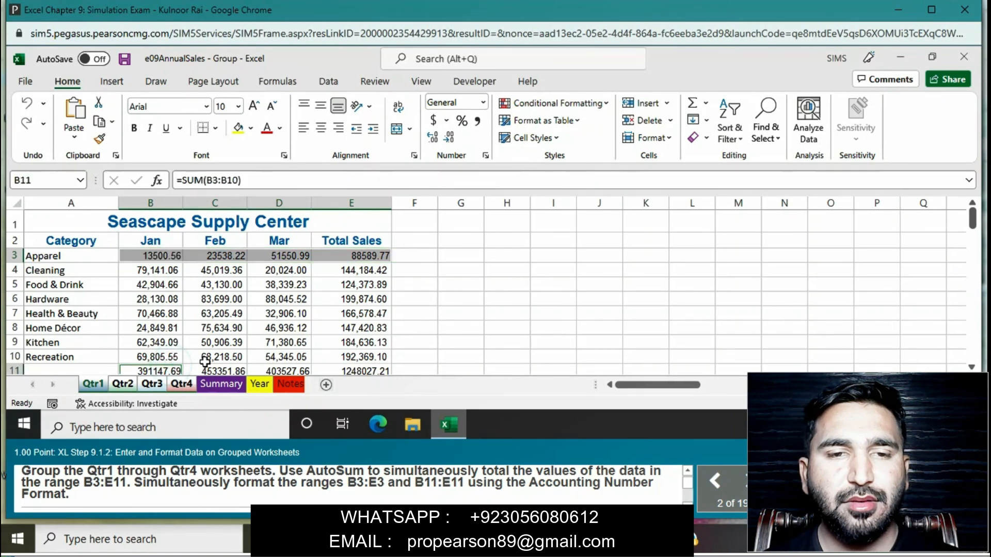
pyautogui.click(319, 368)
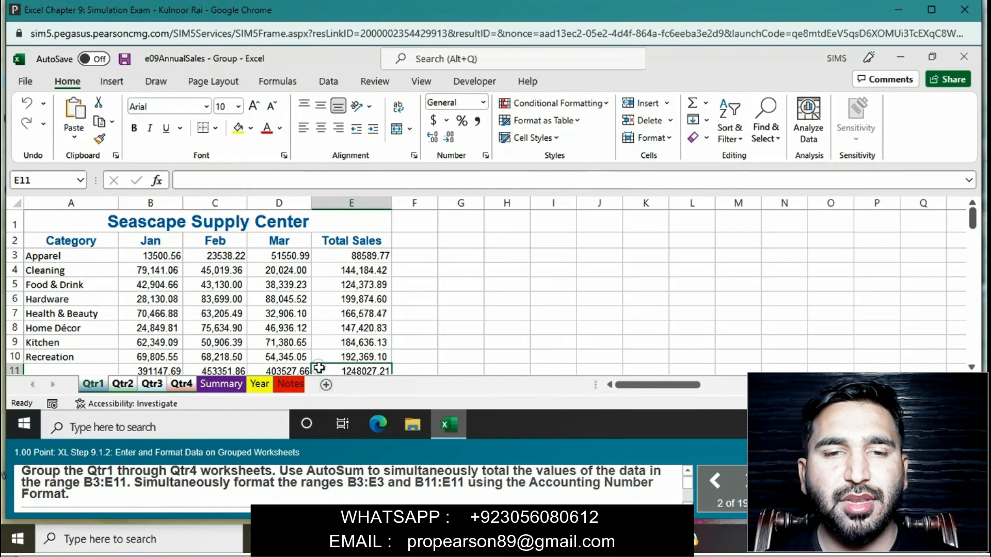
# - Apply the Accounting number format to the ranges B3:E3 and B11:E11 together on the grouped sheets
pyautogui.moveTo(173, 256); pyautogui.dragTo(354, 259)
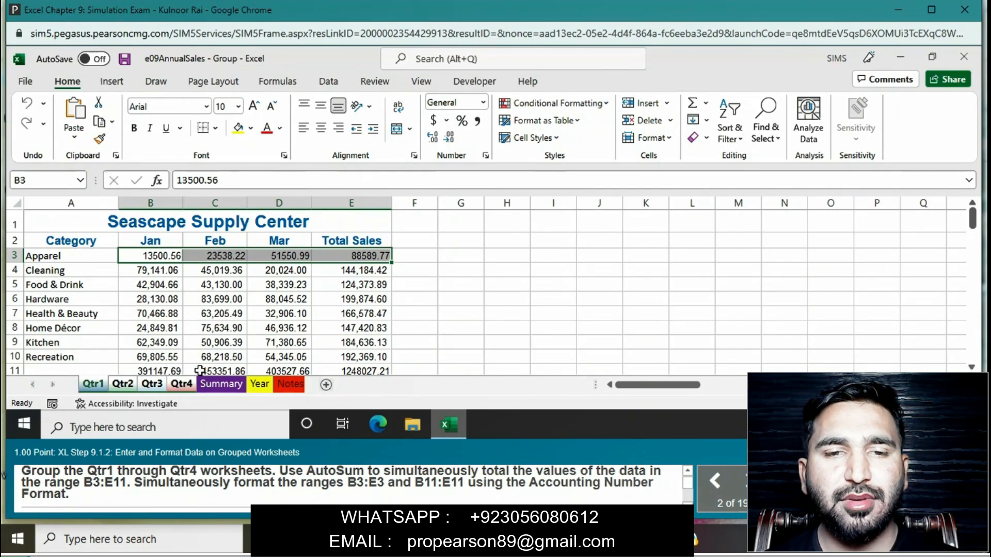
pyautogui.moveTo(161, 370); pyautogui.dragTo(366, 372)
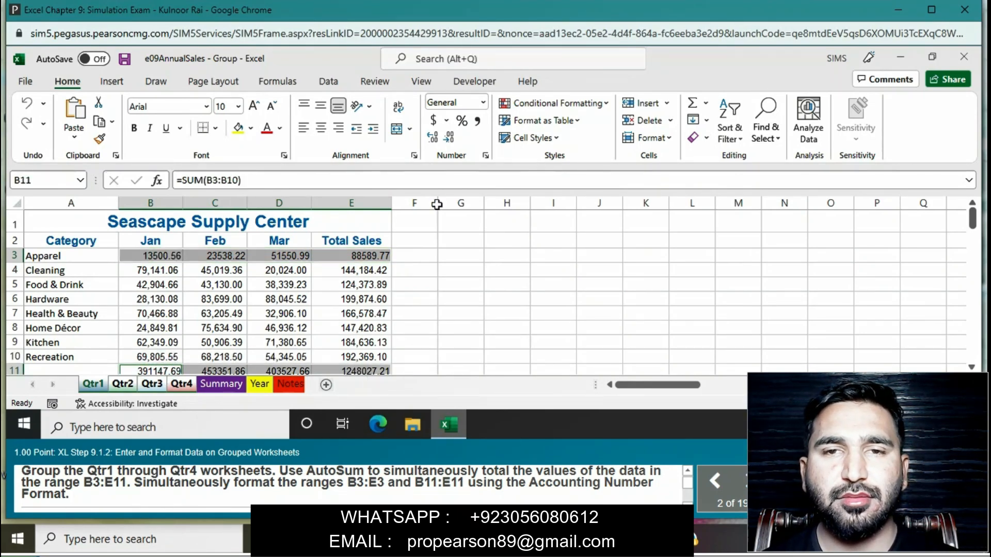
pyautogui.click(483, 102)
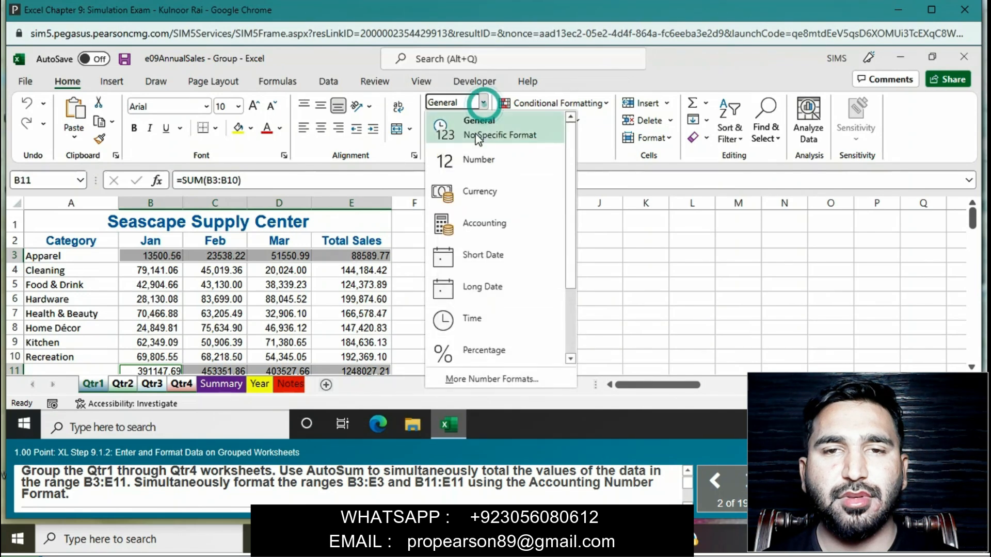
pyautogui.click(473, 225)
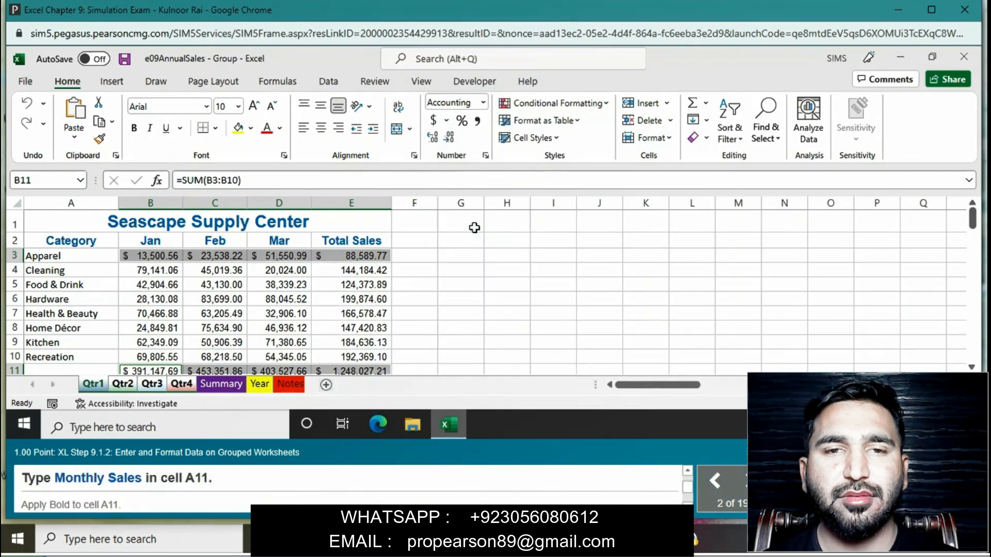
# - Enter "Monthly Sales" in cell A11 of the grouped quarter sheets and make it bold
pyautogui.click(101, 368)
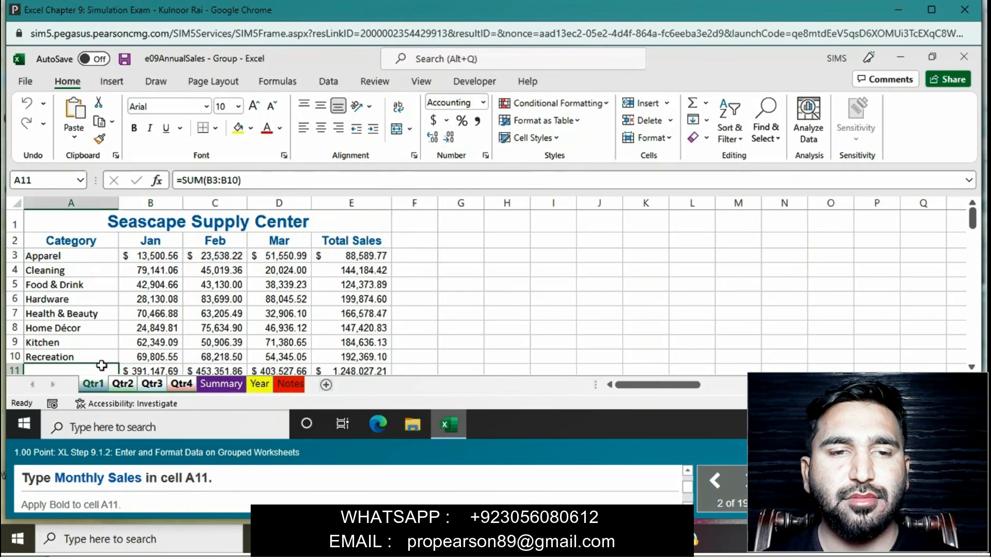
pyautogui.write('M')
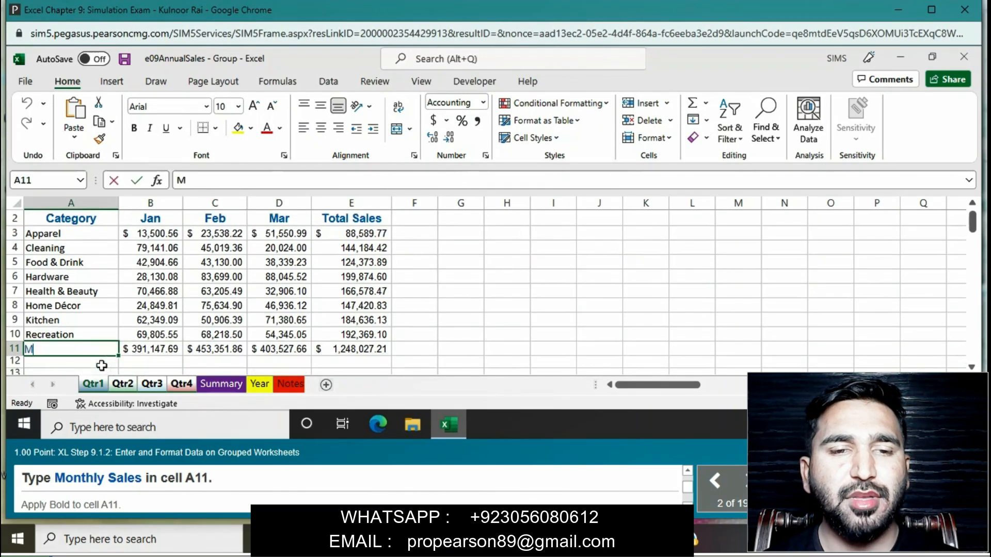
pyautogui.write('onth')
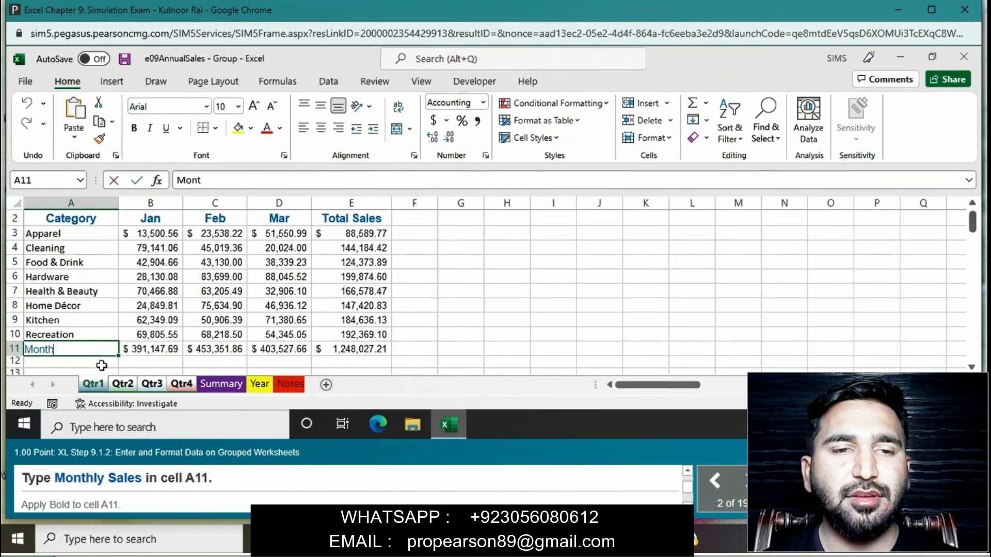
pyautogui.write('ly S')
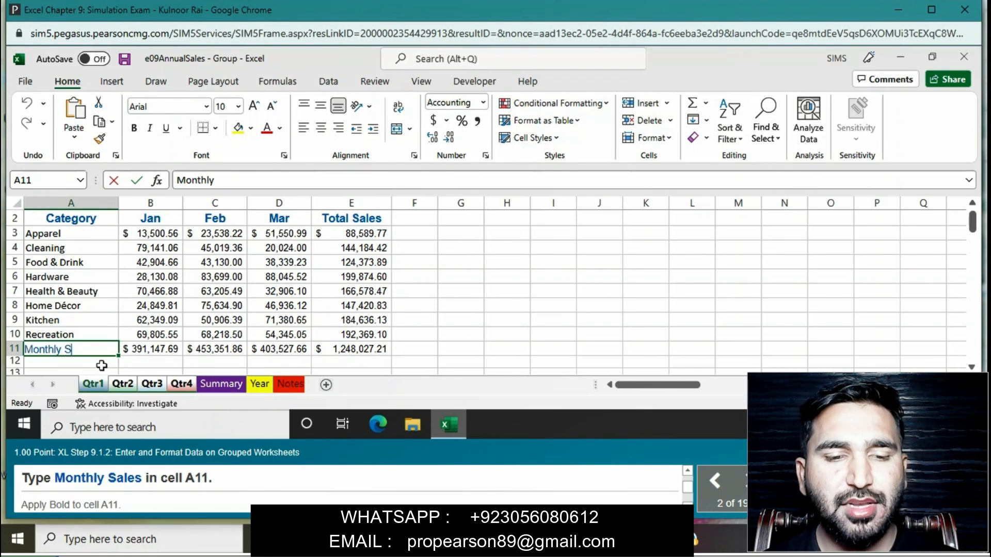
pyautogui.write('al')
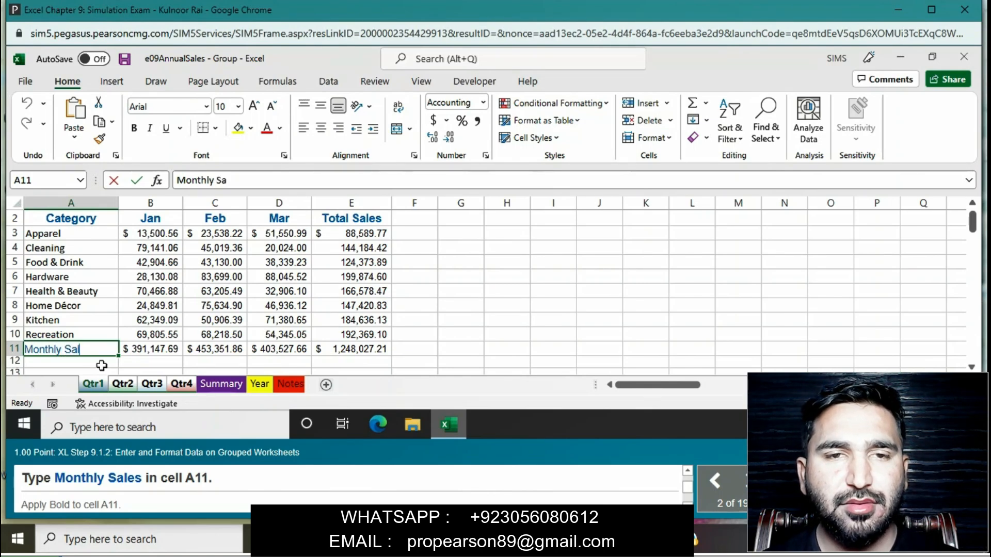
pyautogui.write('es')
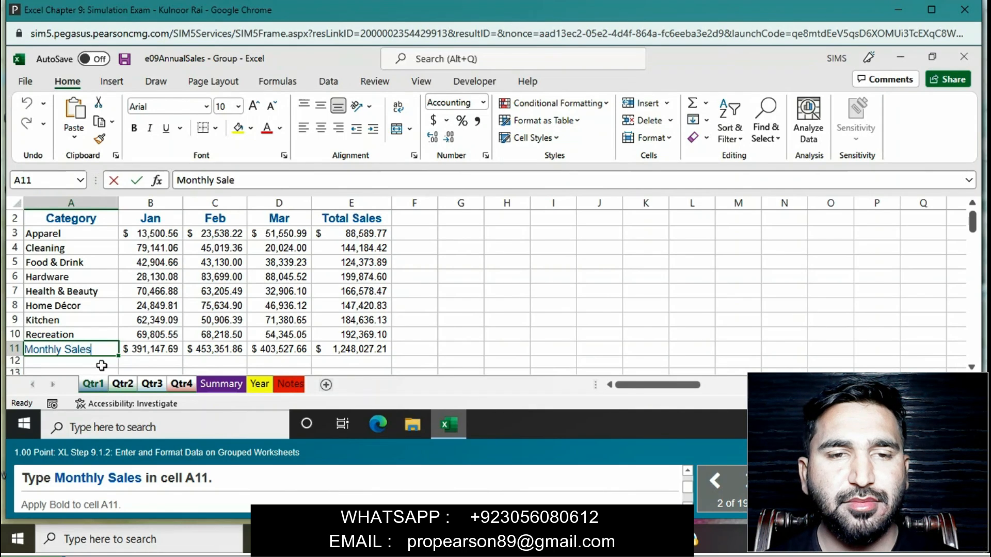
pyautogui.press('Return')
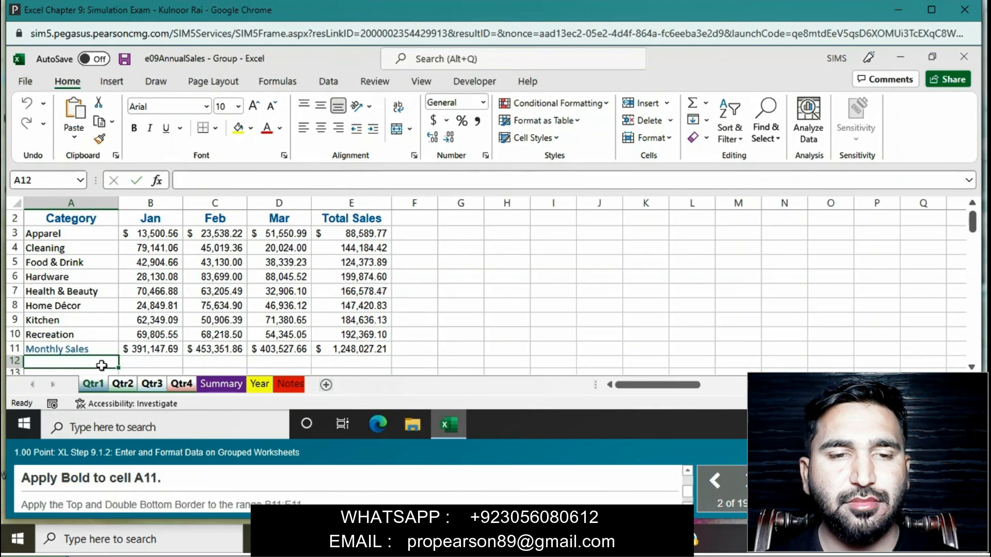
pyautogui.click(97, 348)
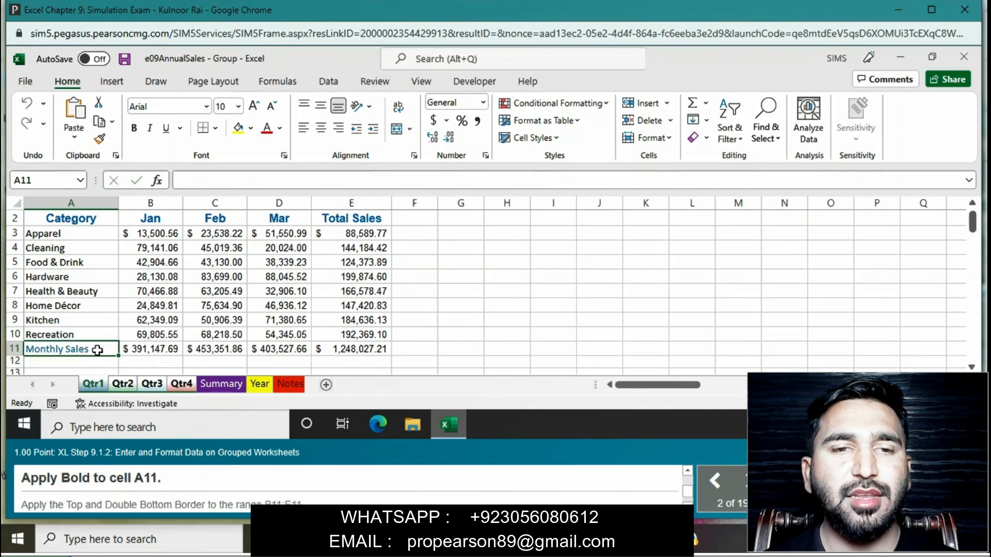
pyautogui.click(136, 128)
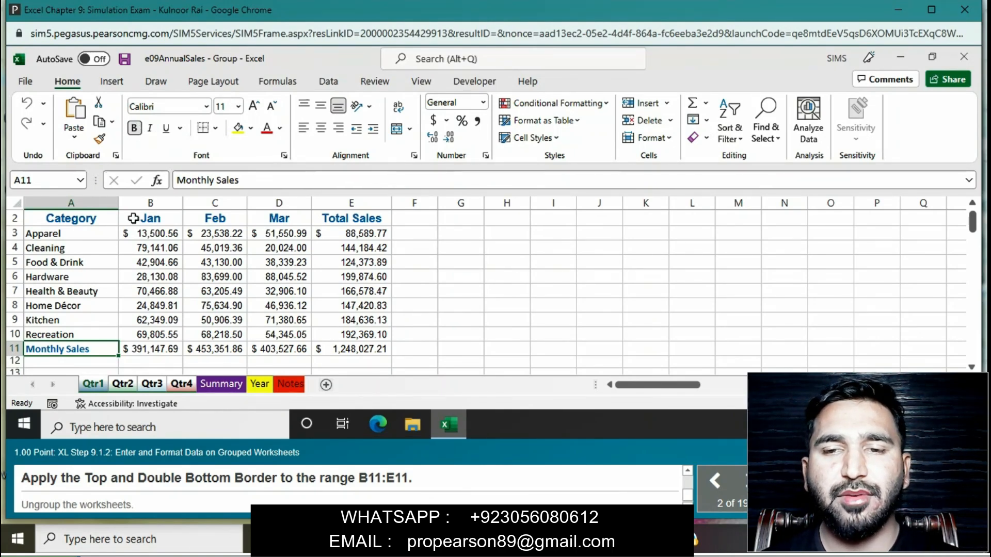
# - Apply the Top and Double Bottom Border to the range B11:E11 on the grouped quarter sheets, and ungroup the worksheets
pyautogui.moveTo(154, 348); pyautogui.dragTo(333, 350)
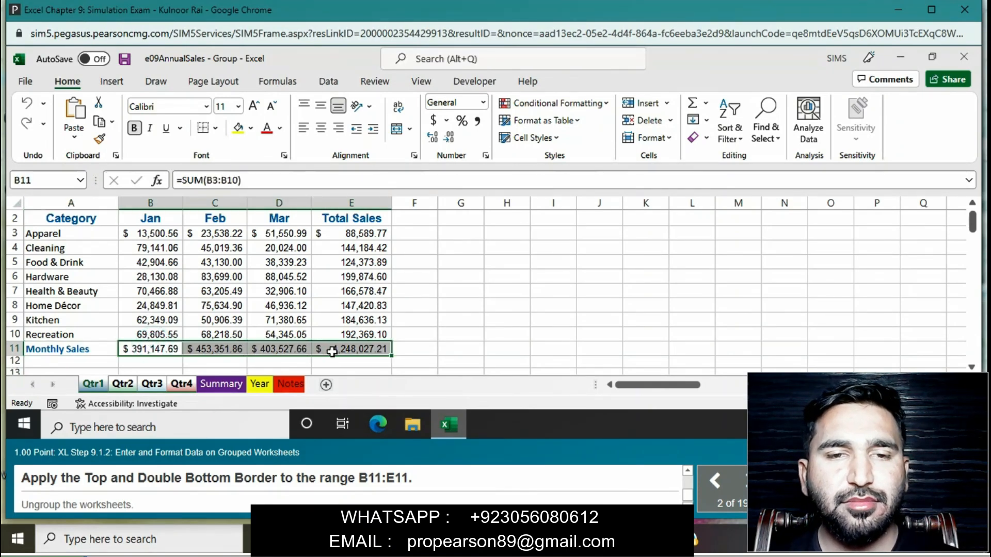
pyautogui.click(215, 128)
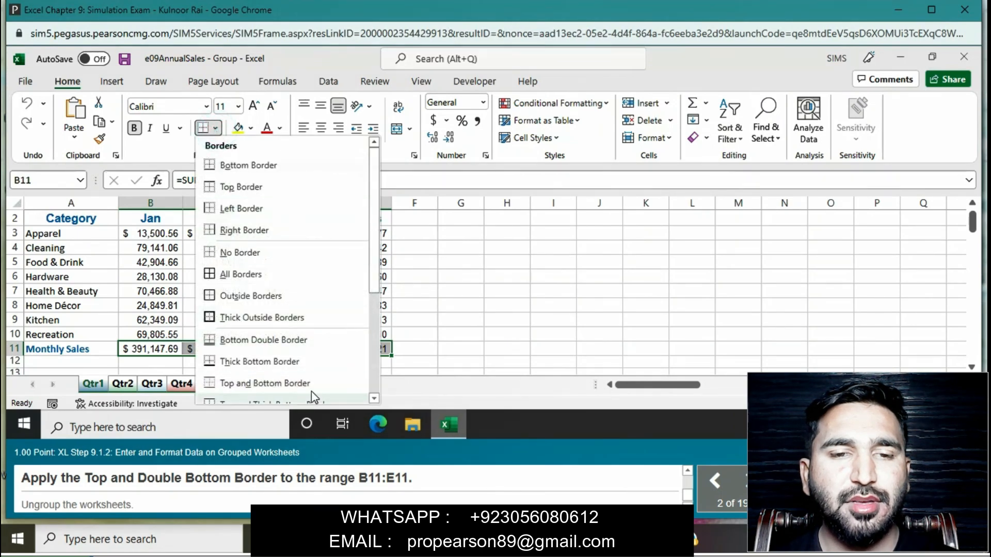
pyautogui.click(375, 399)
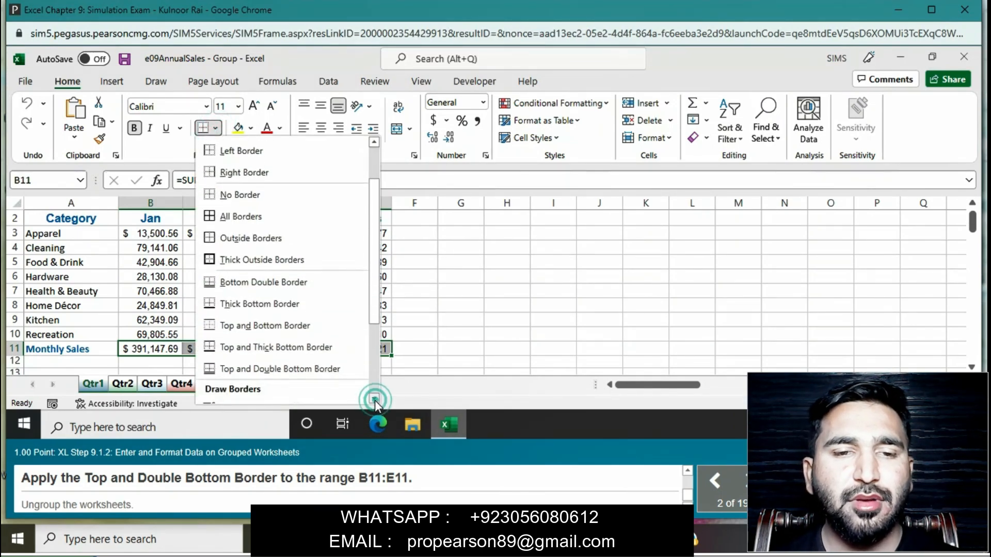
pyautogui.click(315, 369)
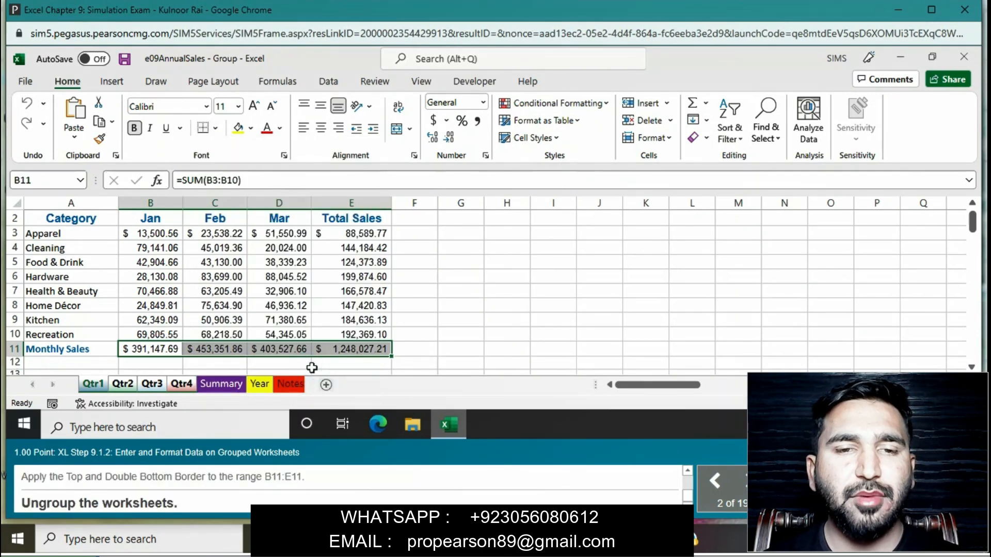
pyautogui.rightClick(186, 391)
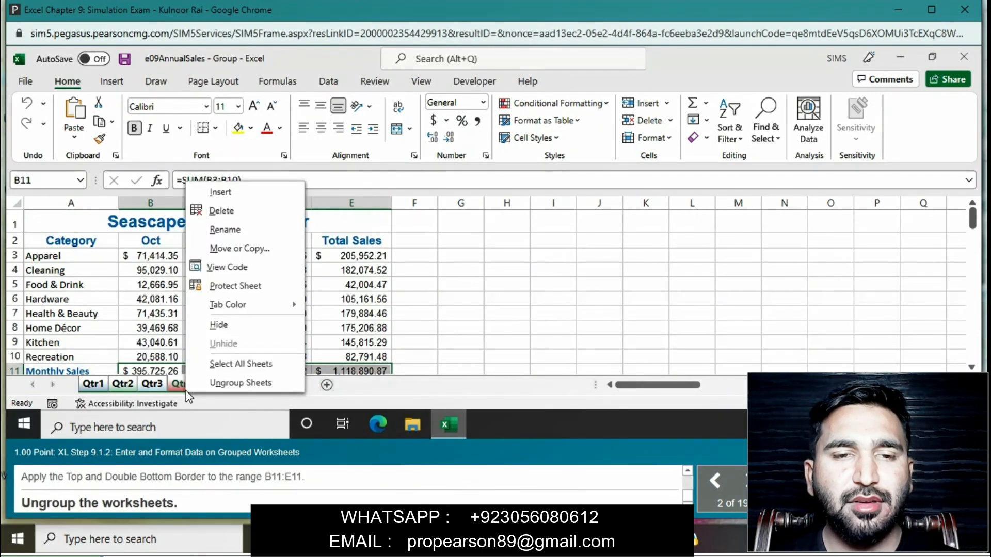
pyautogui.click(228, 382)
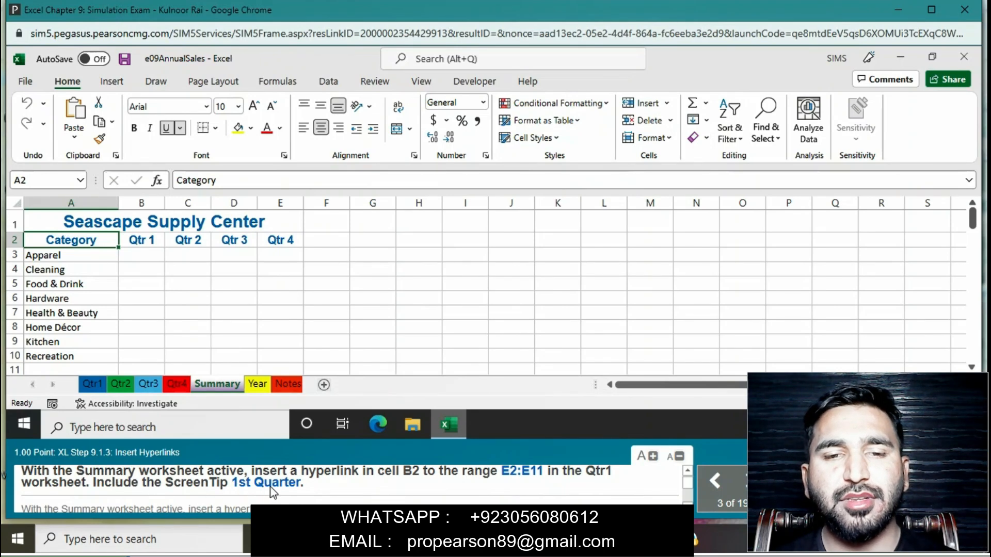
# - Set up a hyperlink in cell B2 of the Summary worksheet that targets the range E2:E11 in the Qtr1 worksheet
pyautogui.click(149, 243)
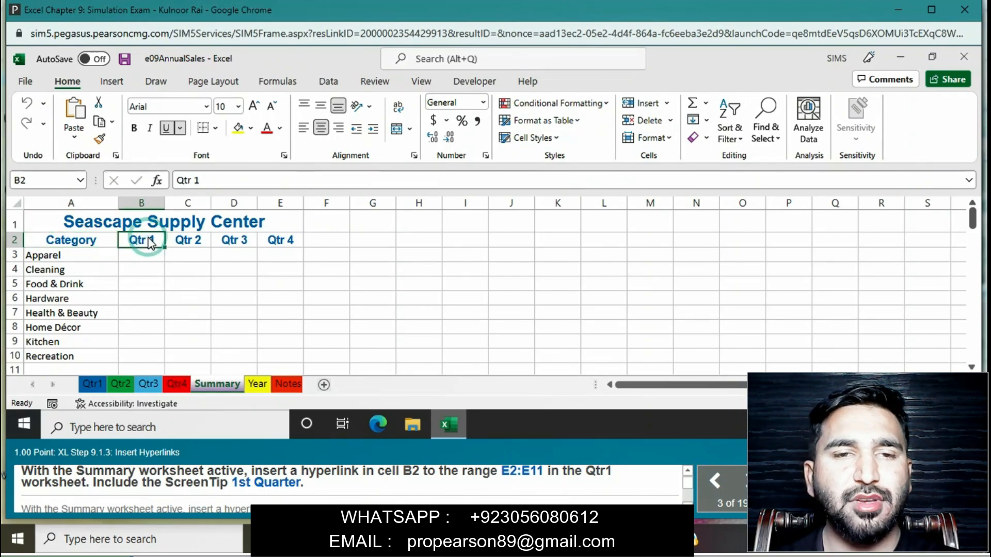
pyautogui.rightClick(150, 243)
pyautogui.click(188, 401)
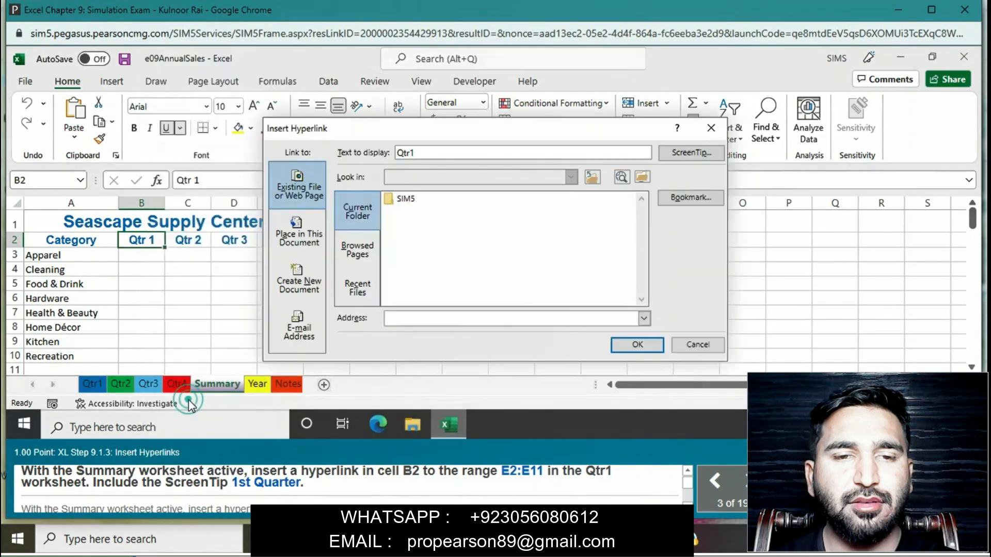
pyautogui.click(308, 218)
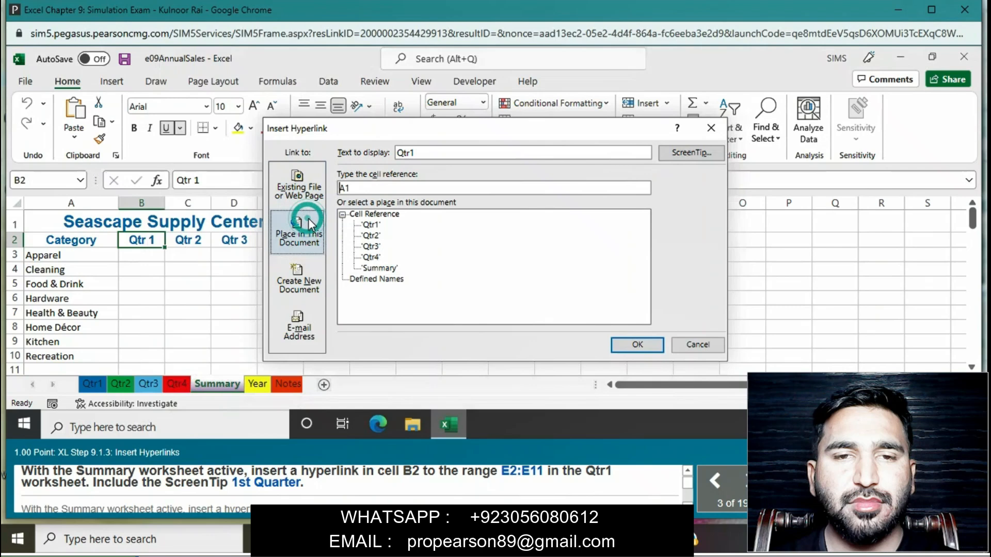
pyautogui.click(370, 225)
pyautogui.click(364, 190)
pyautogui.press('BackSpace')
pyautogui.press('BackSpace')
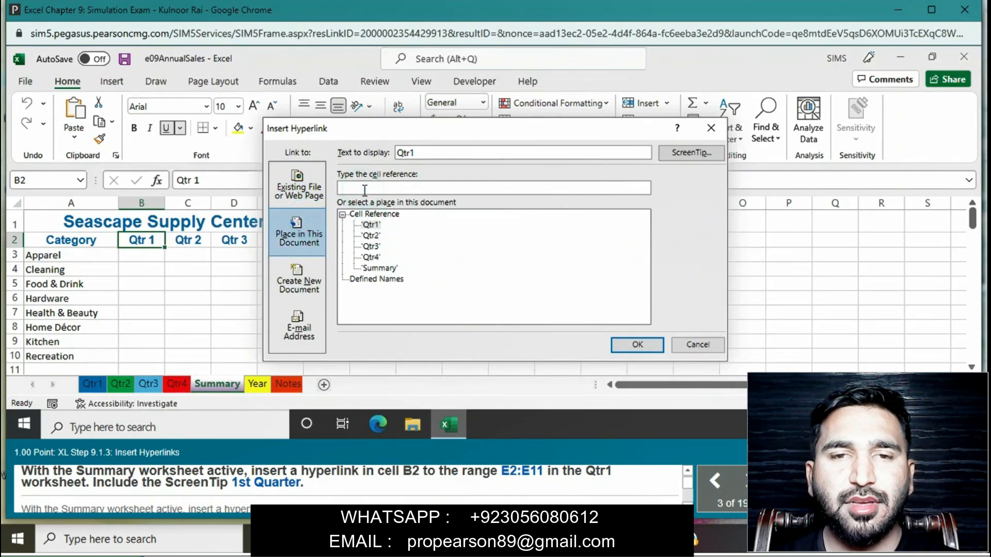
pyautogui.write('E')
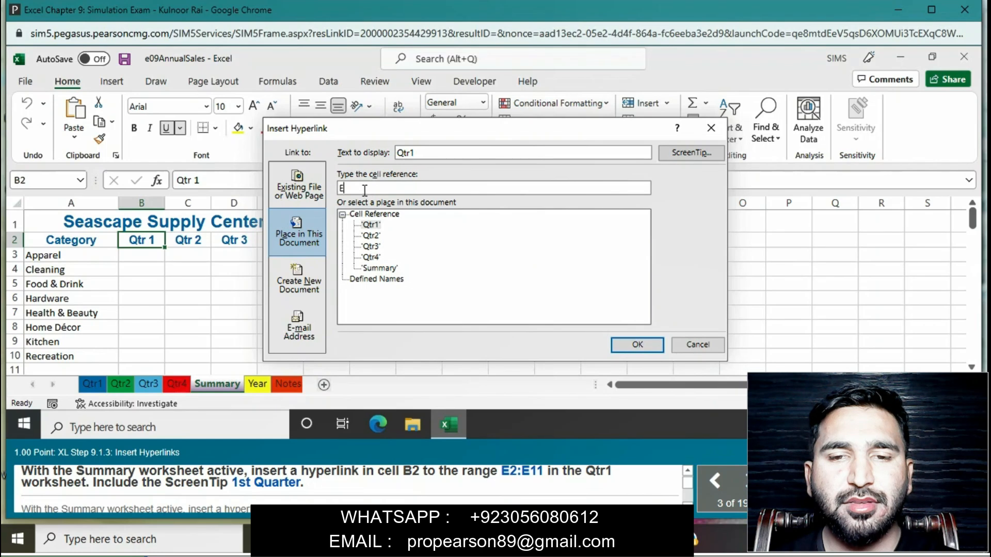
pyautogui.write('2:')
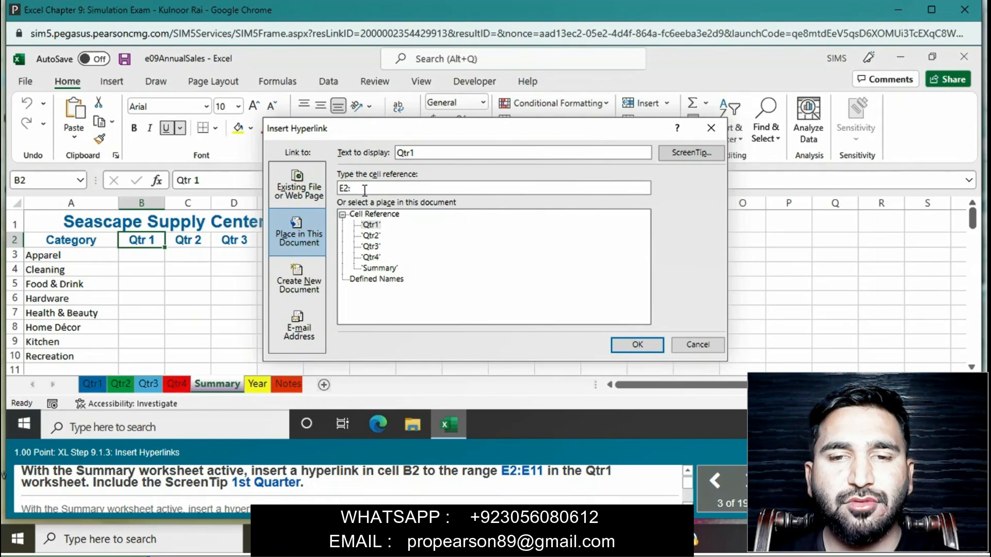
pyautogui.write('E11')
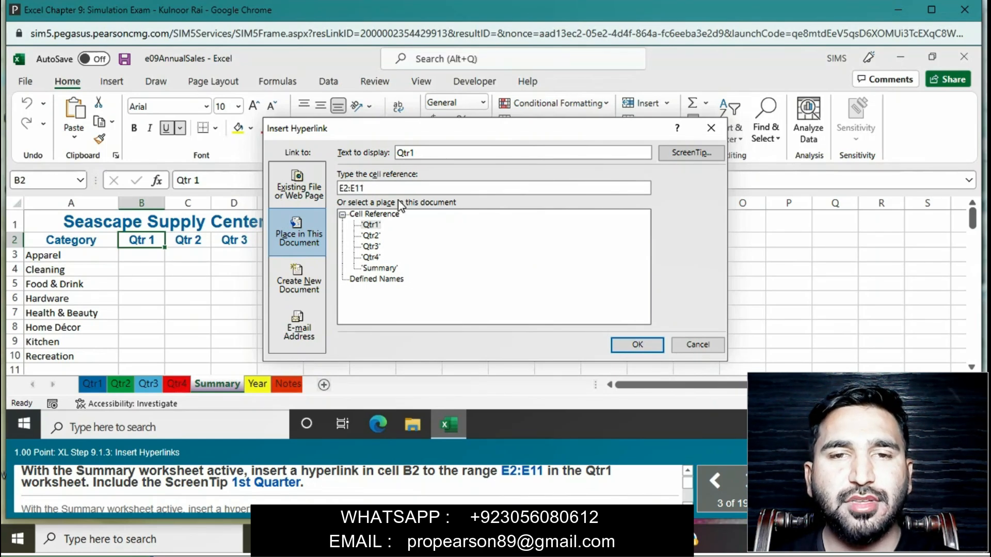
# - Give the B2 hyperlink the ScreenTip "1st Quarter" and insert the link
pyautogui.click(677, 156)
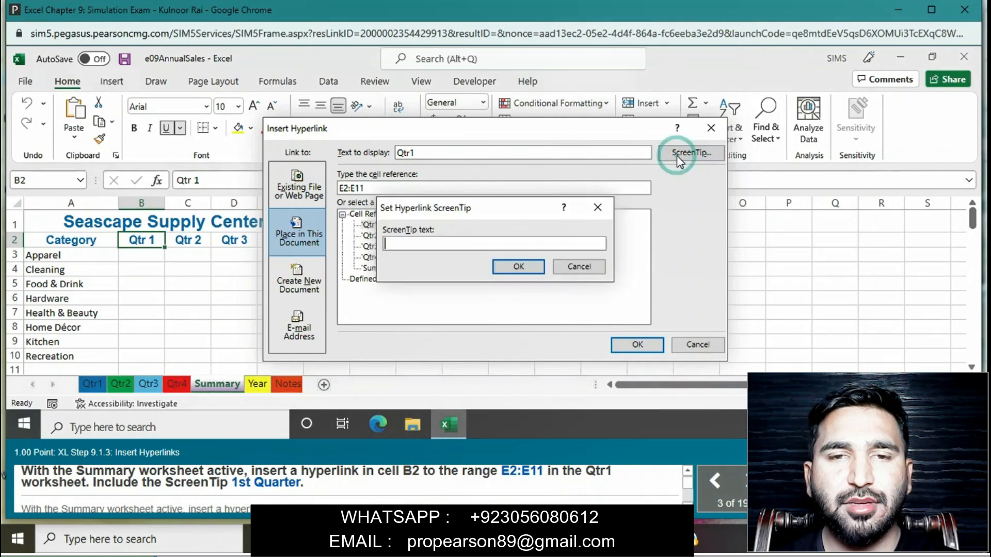
pyautogui.write('1')
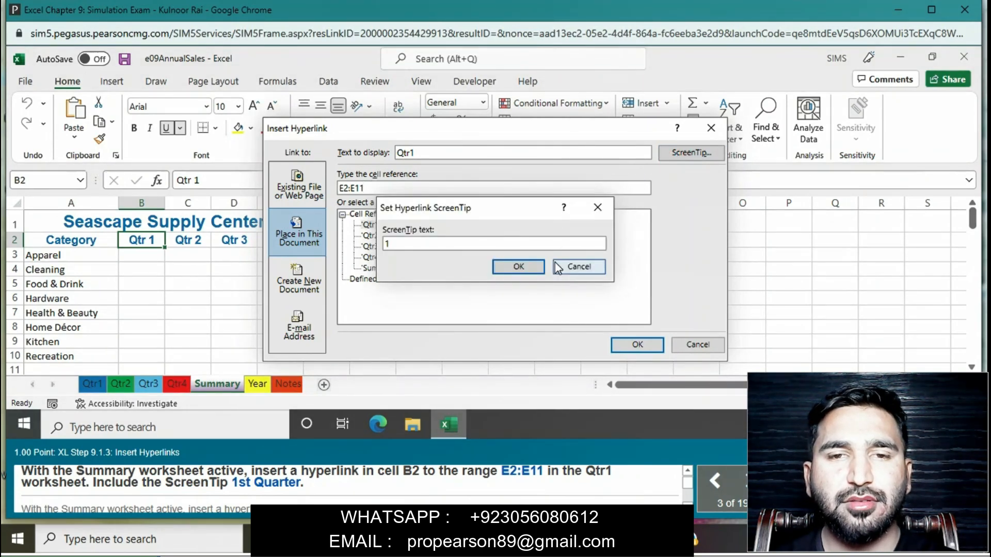
pyautogui.write('st')
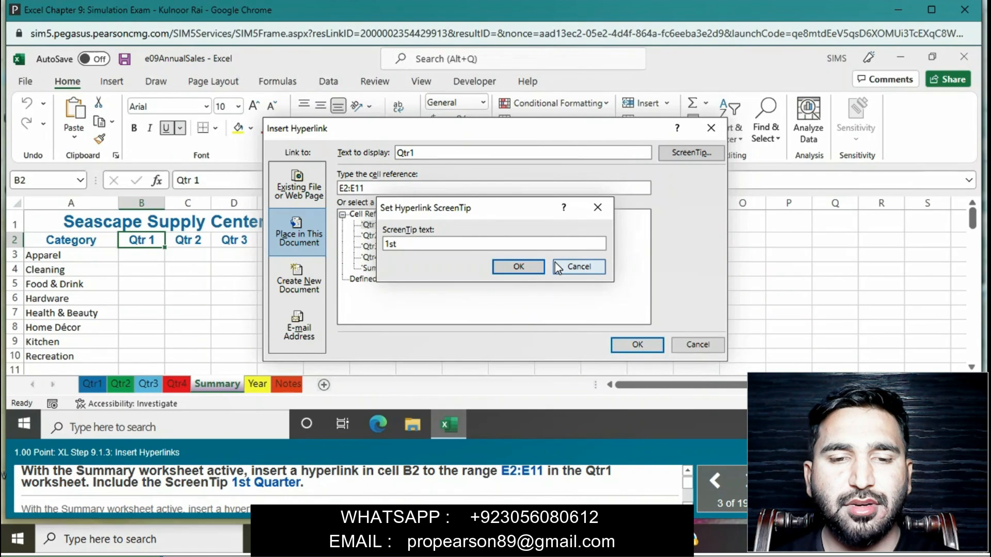
pyautogui.write(' Quarter')
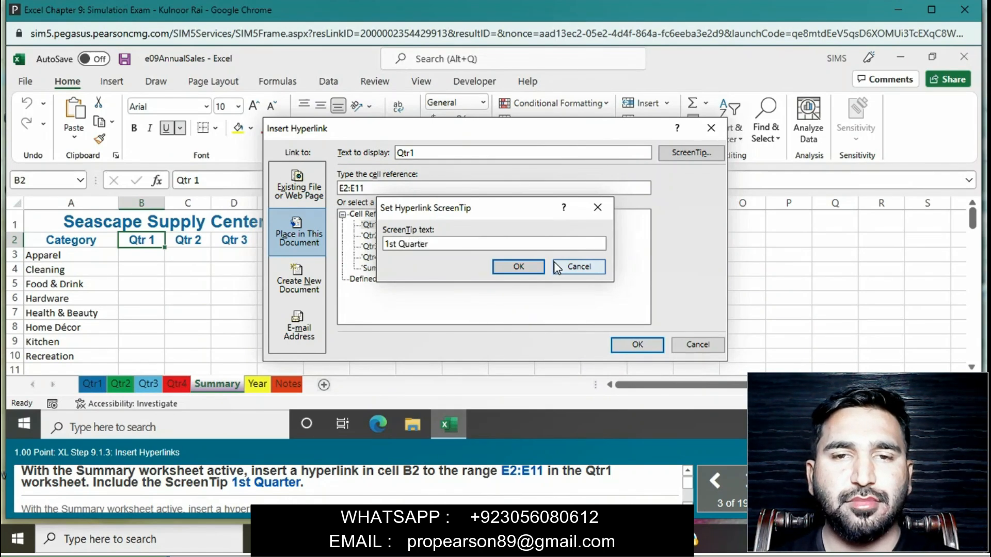
pyautogui.click(518, 269)
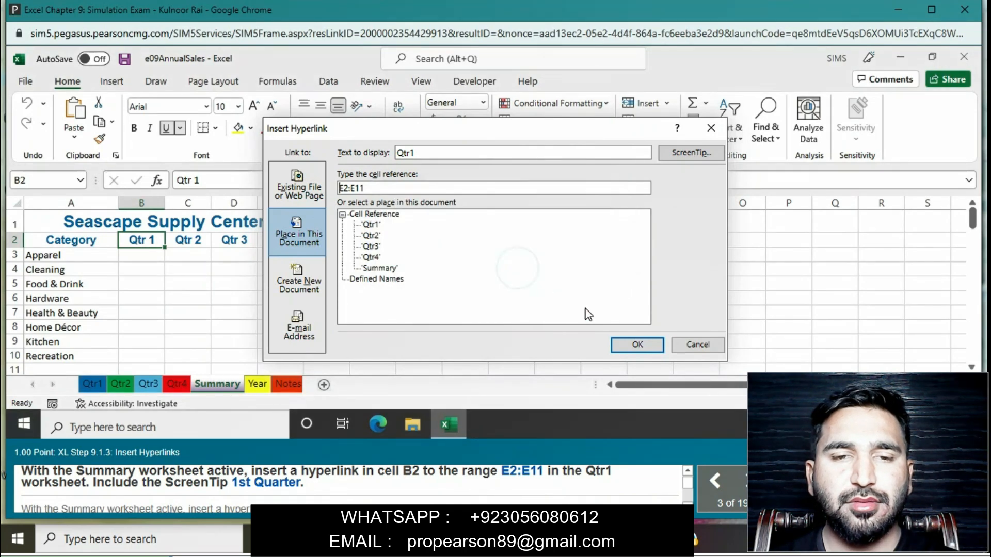
pyautogui.click(638, 344)
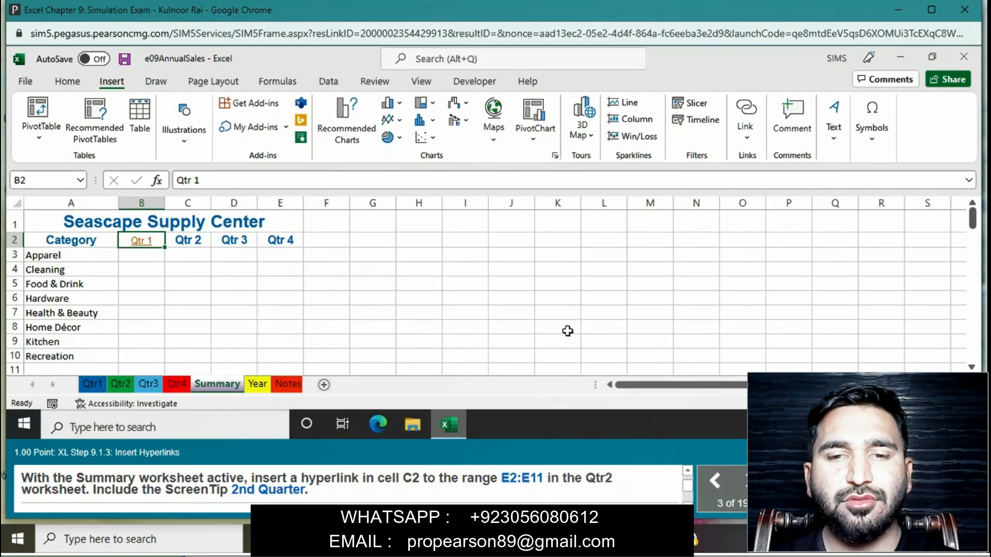
# - Set up a hyperlink in cell C2 of the Summary worksheet that targets the range E2:E11 in the Qtr2 worksheet
pyautogui.click(198, 246)
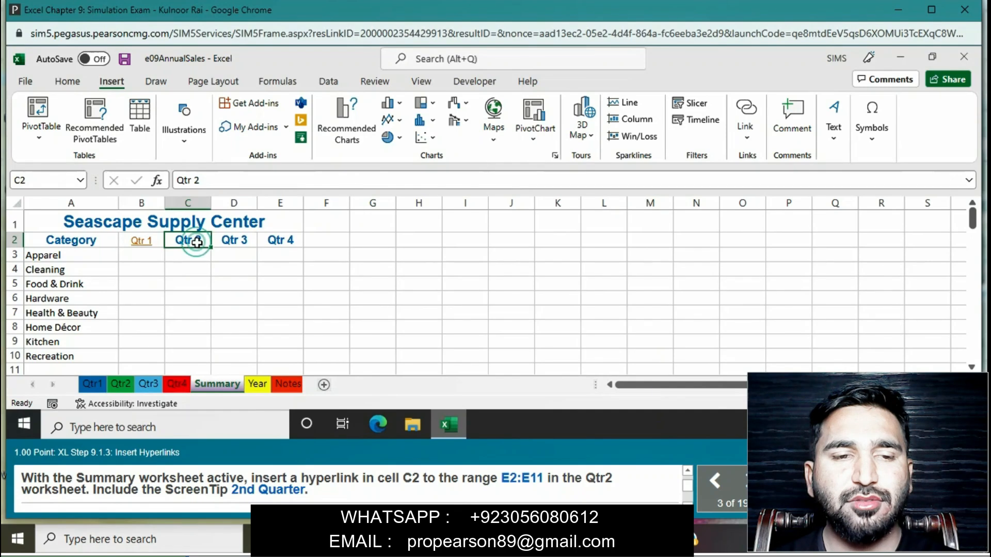
pyautogui.rightClick(197, 243)
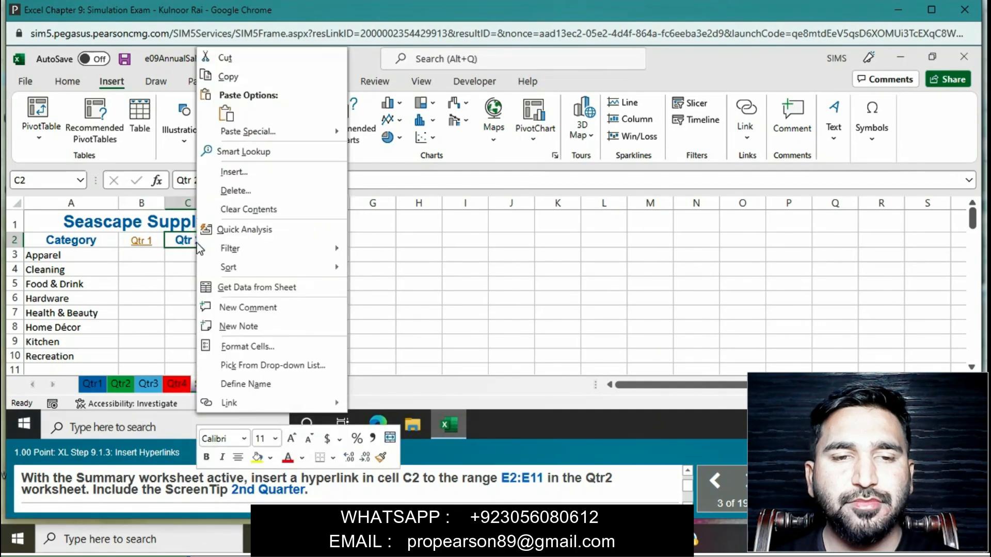
pyautogui.click(231, 403)
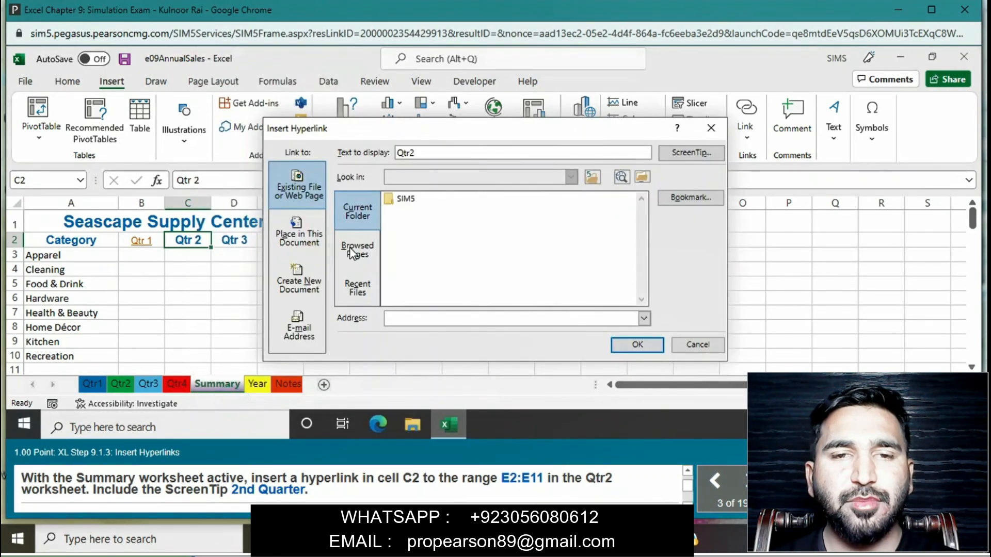
pyautogui.click(289, 224)
pyautogui.click(371, 235)
pyautogui.click(363, 188)
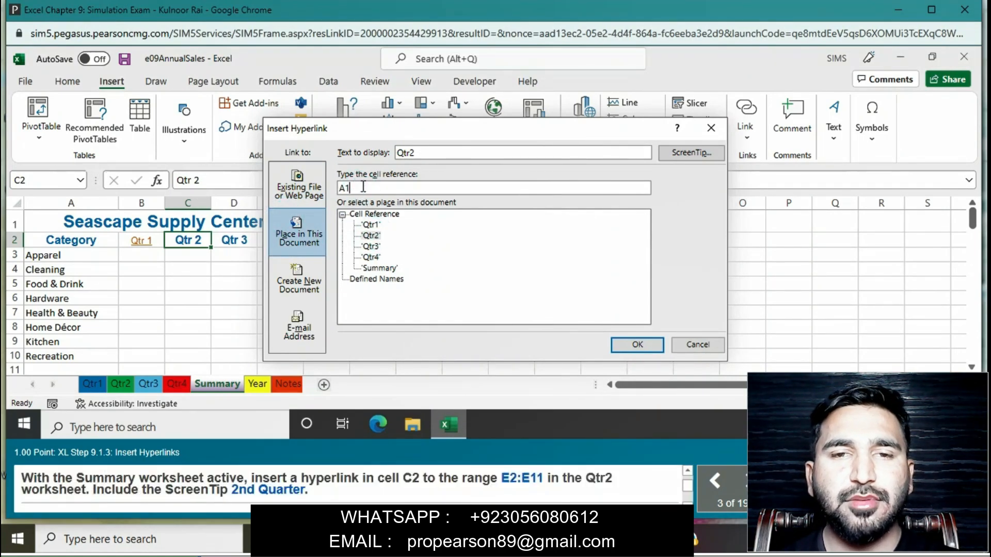
pyautogui.press('BackSpace')
pyautogui.press('BackSpace')
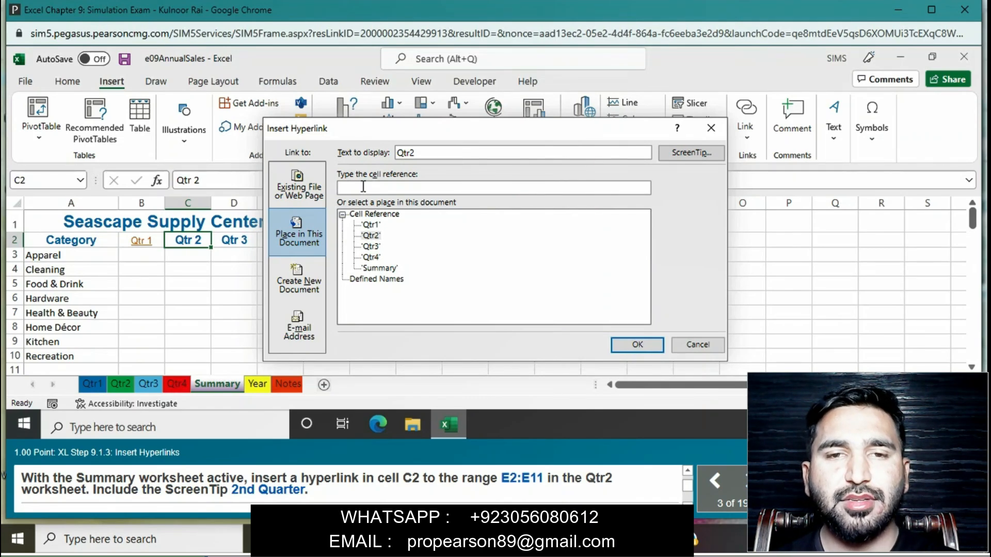
pyautogui.write('E2')
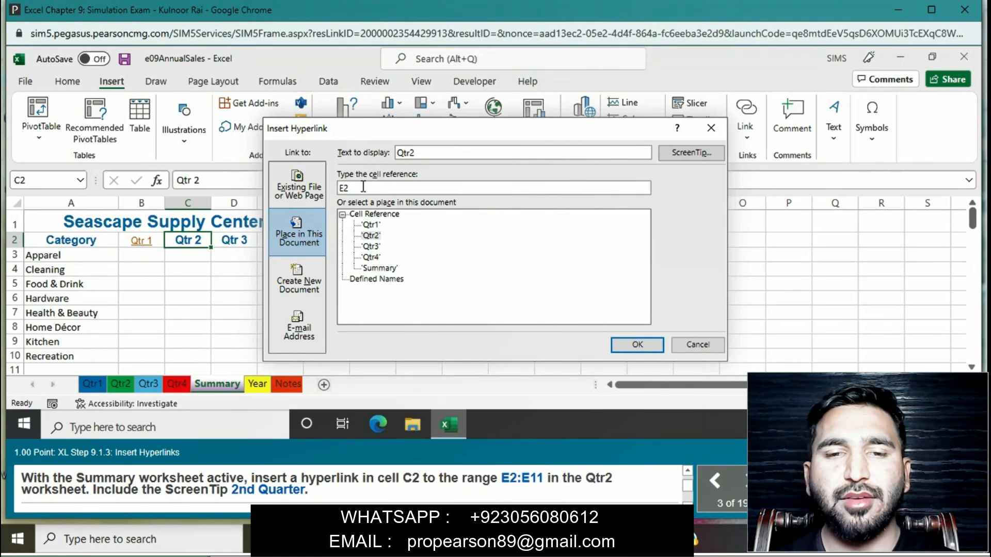
pyautogui.write(':E11')
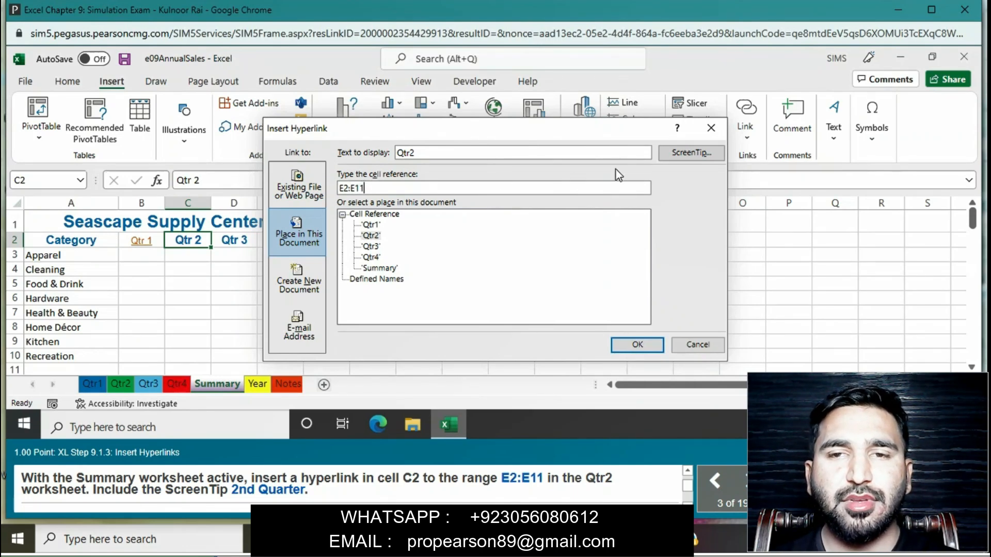
# - Give the C2 hyperlink the ScreenTip "2nd Quarter" and insert the link
pyautogui.click(682, 155)
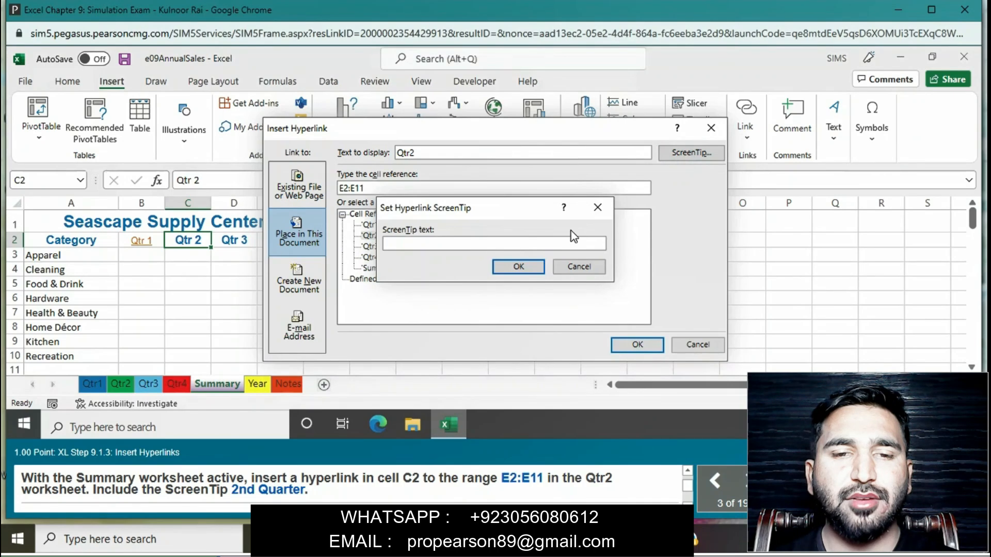
pyautogui.write('2nd Q')
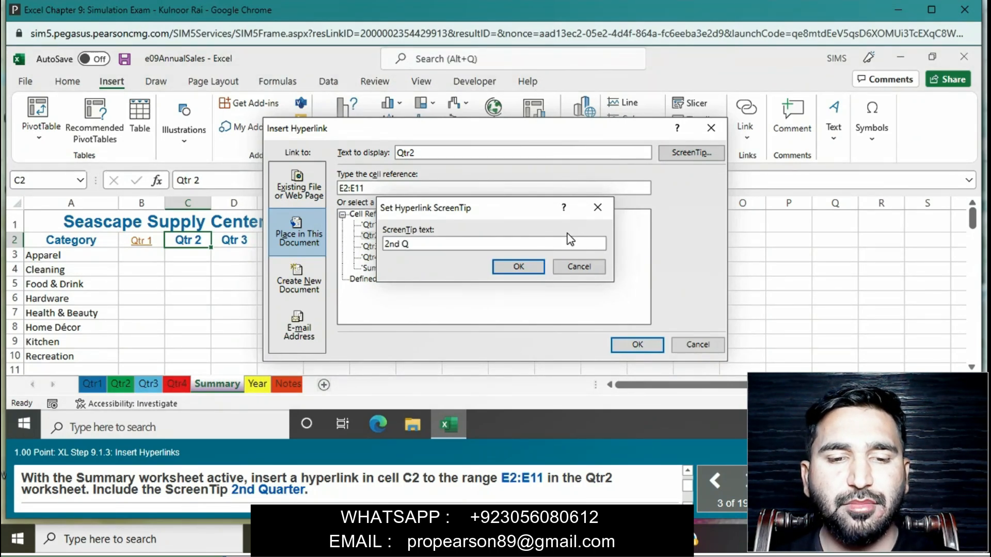
pyautogui.write('uarter')
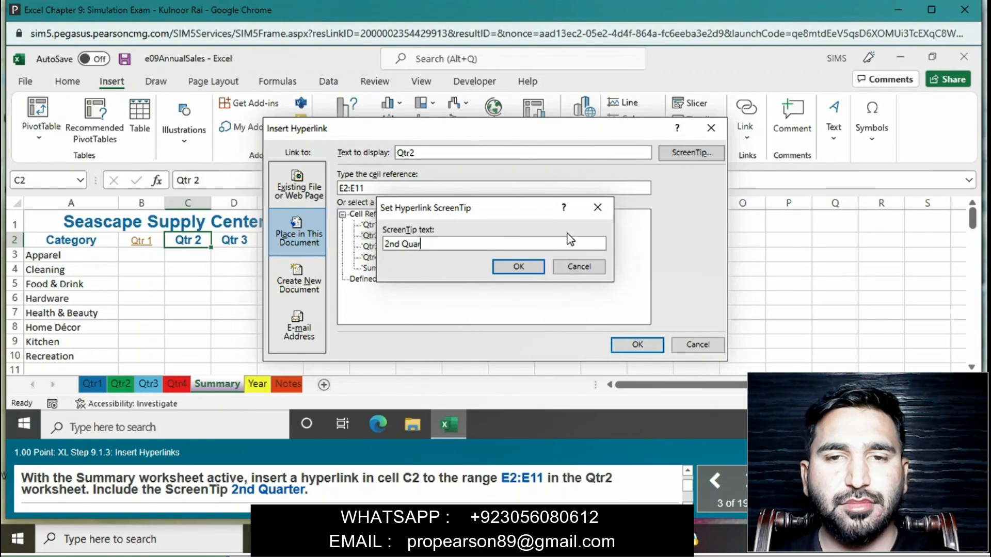
pyautogui.click(531, 269)
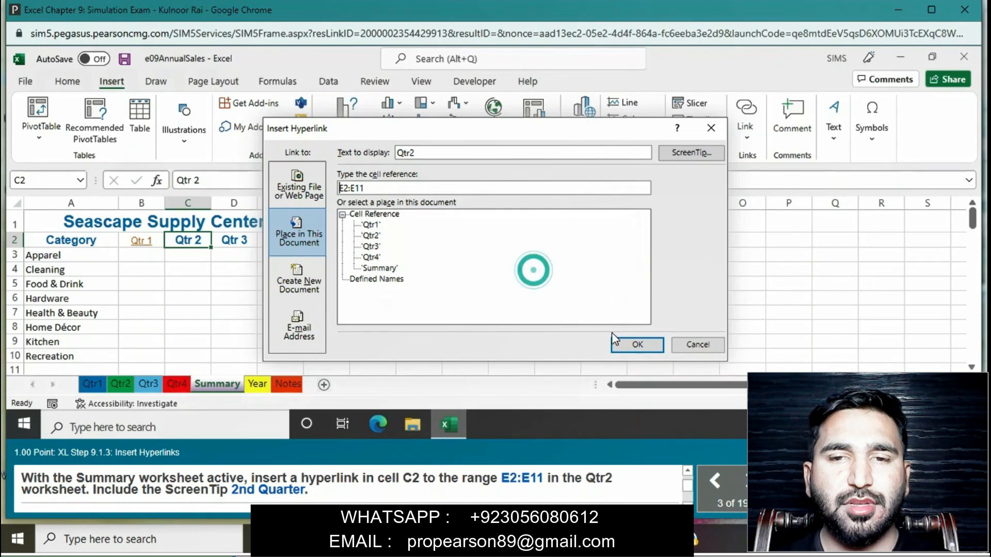
pyautogui.click(636, 344)
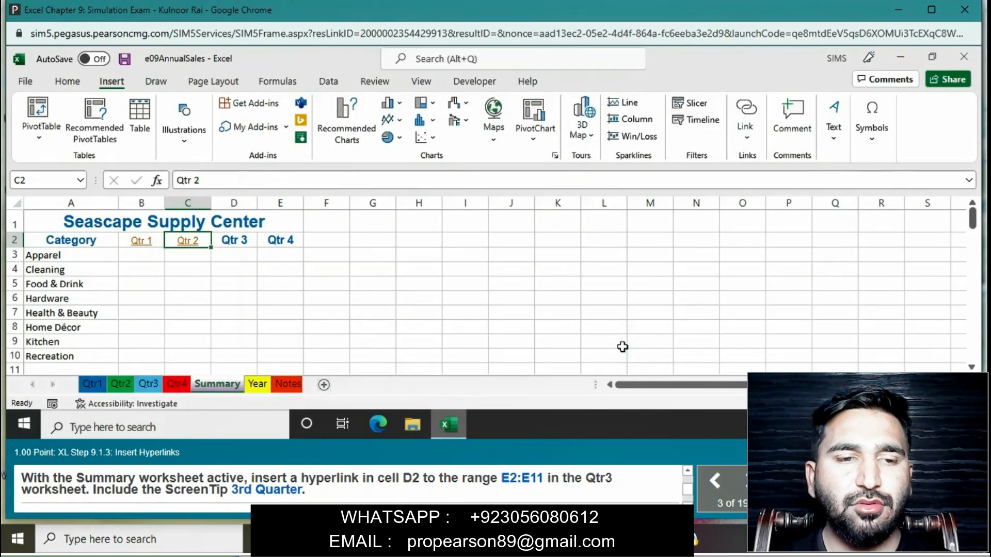
# - Set up a hyperlink in cell D2 of the Summary worksheet that targets the range E2:E11 in the Qtr3 worksheet
pyautogui.click(248, 243)
pyautogui.rightClick(246, 242)
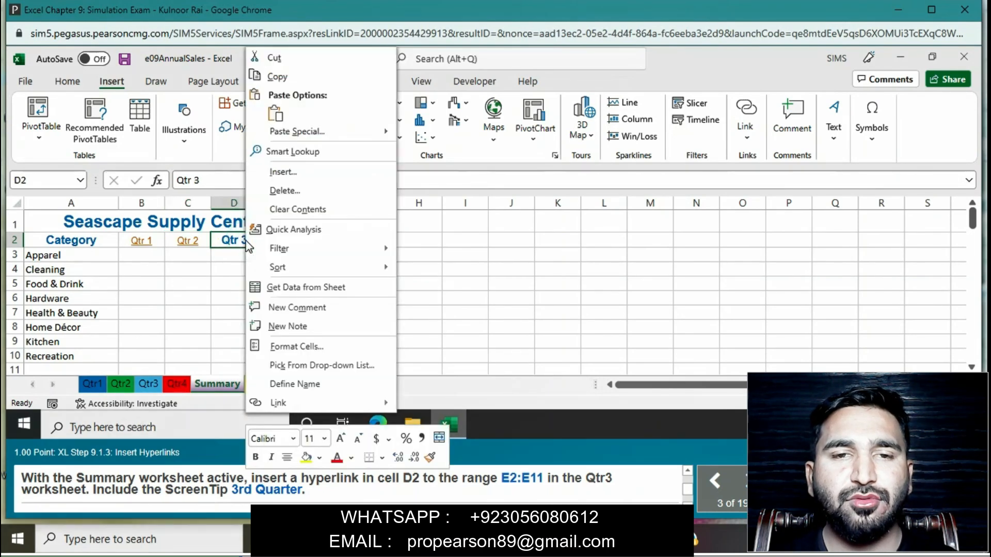
pyautogui.click(289, 398)
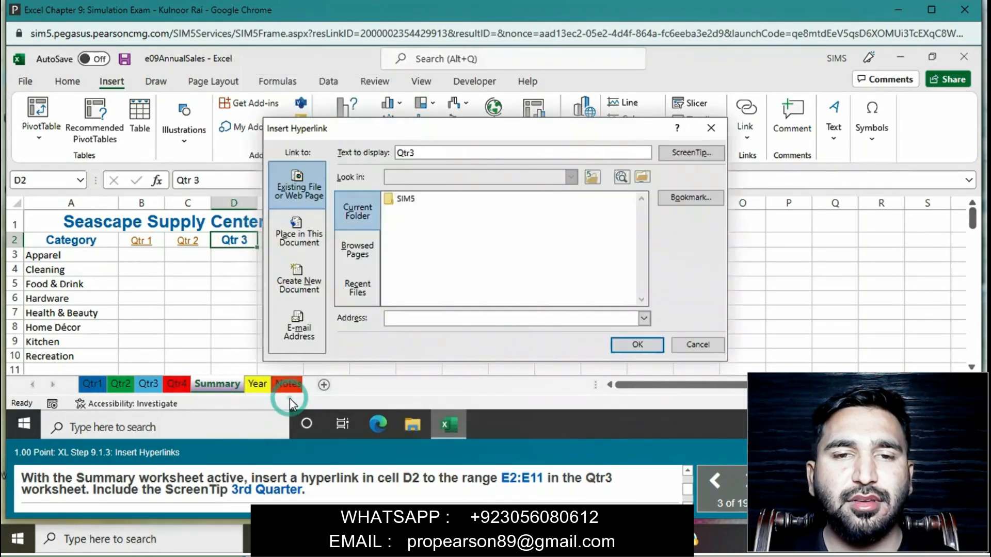
pyautogui.click(308, 229)
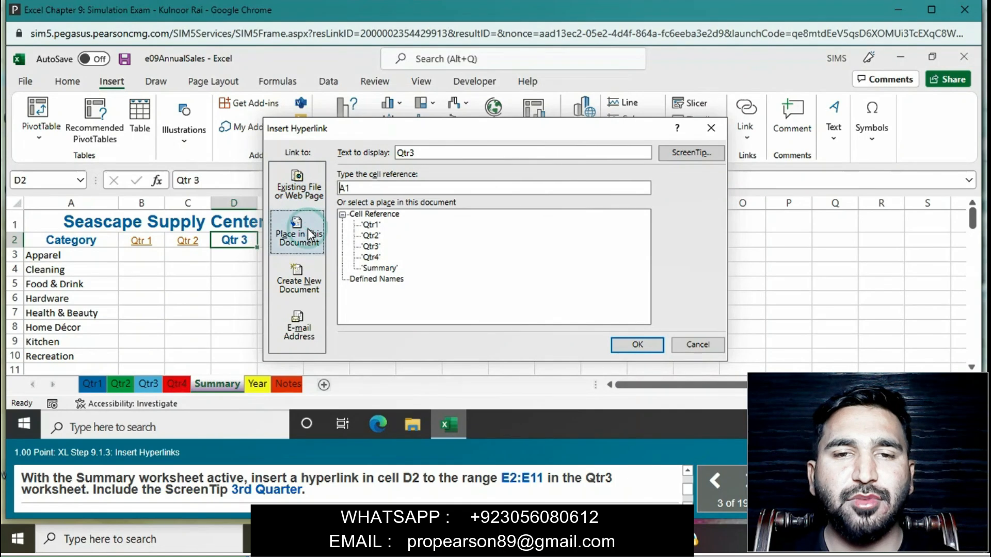
pyautogui.click(373, 248)
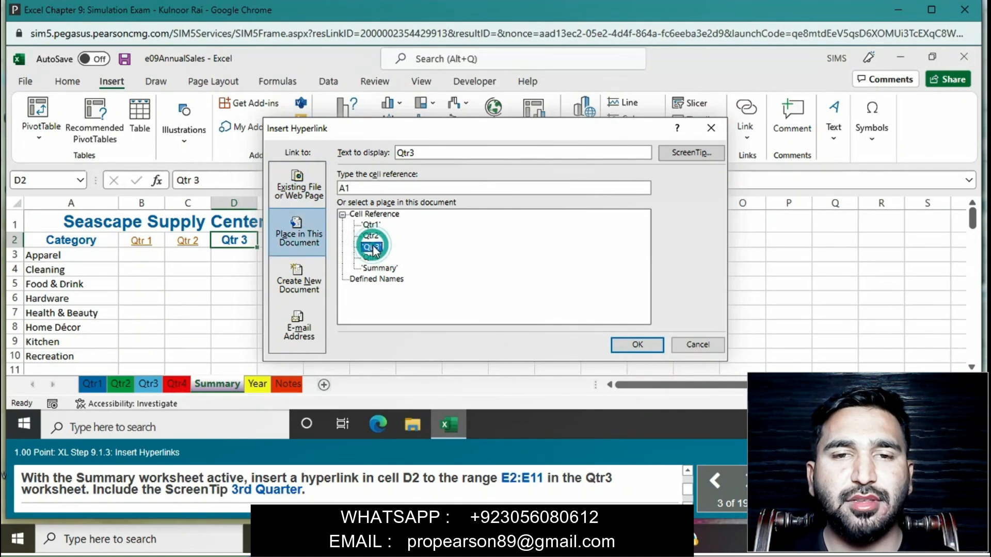
pyautogui.doubleClick(363, 189)
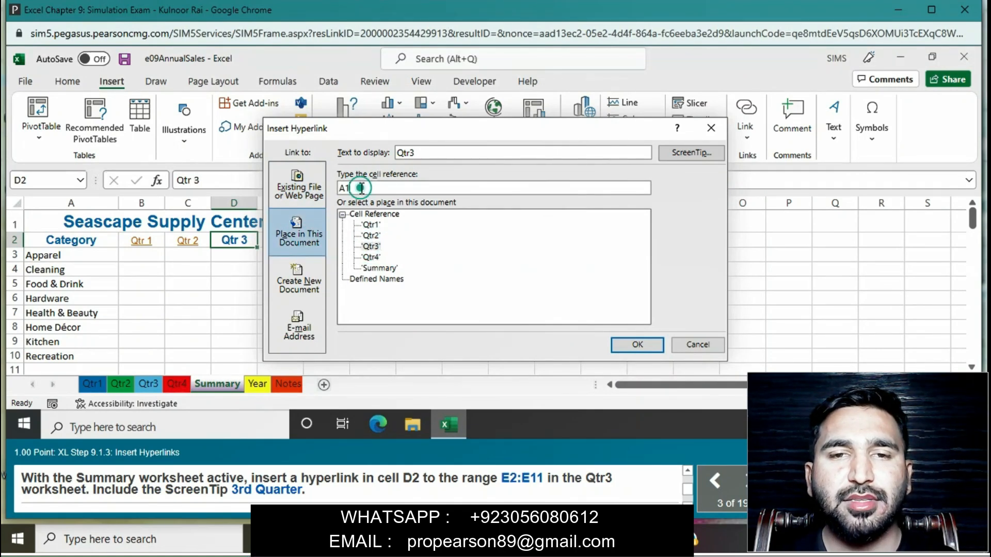
pyautogui.press('BackSpace')
pyautogui.write('E1')
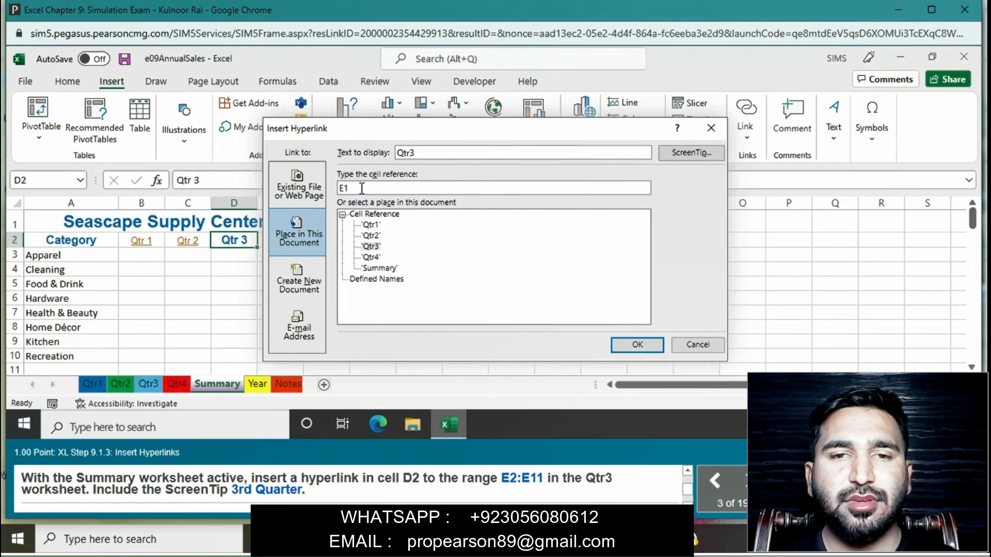
pyautogui.write('2:E11')
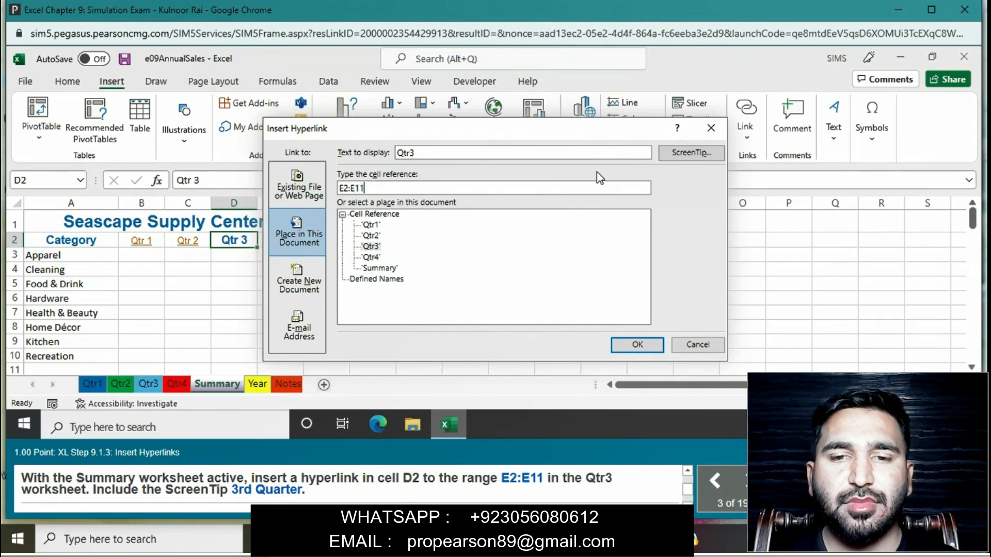
# - Give the D2 hyperlink the ScreenTip "3rd Quarter" and insert the link
pyautogui.click(697, 153)
pyautogui.write('3rd ')
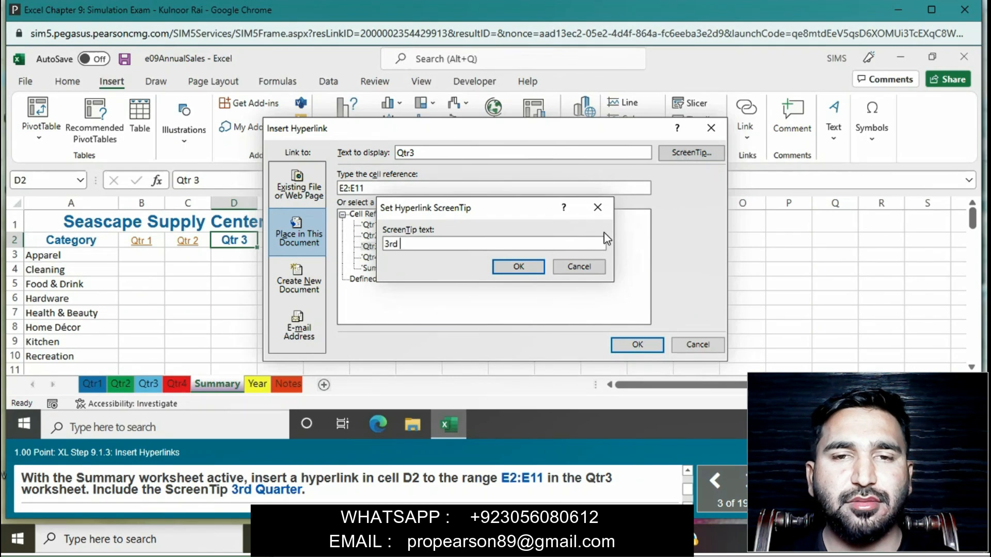
pyautogui.write('Qu')
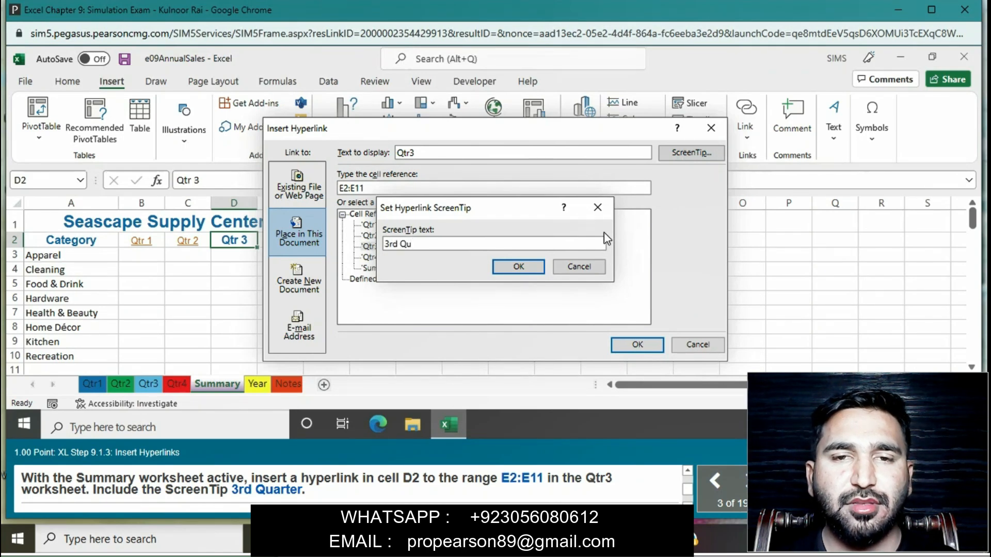
pyautogui.write('arter')
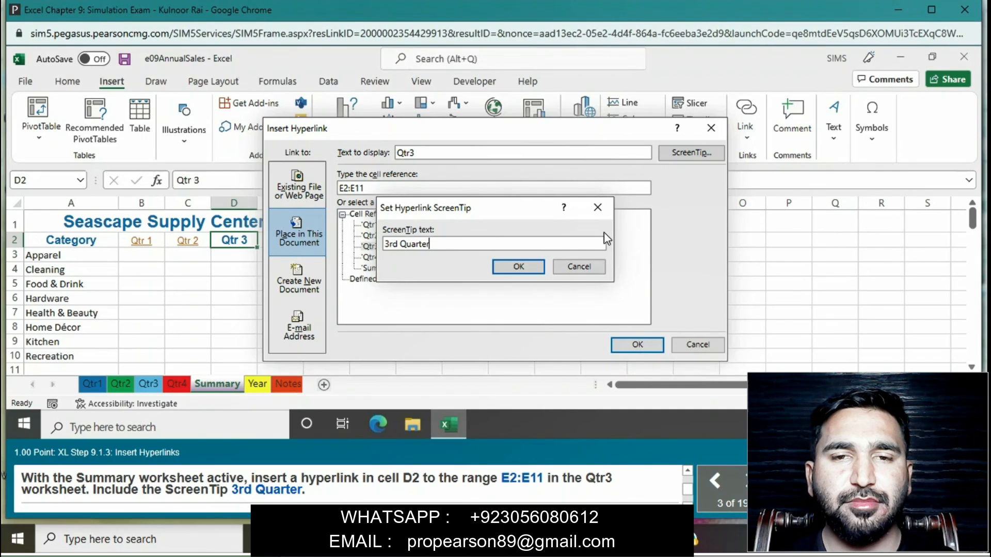
pyautogui.click(521, 266)
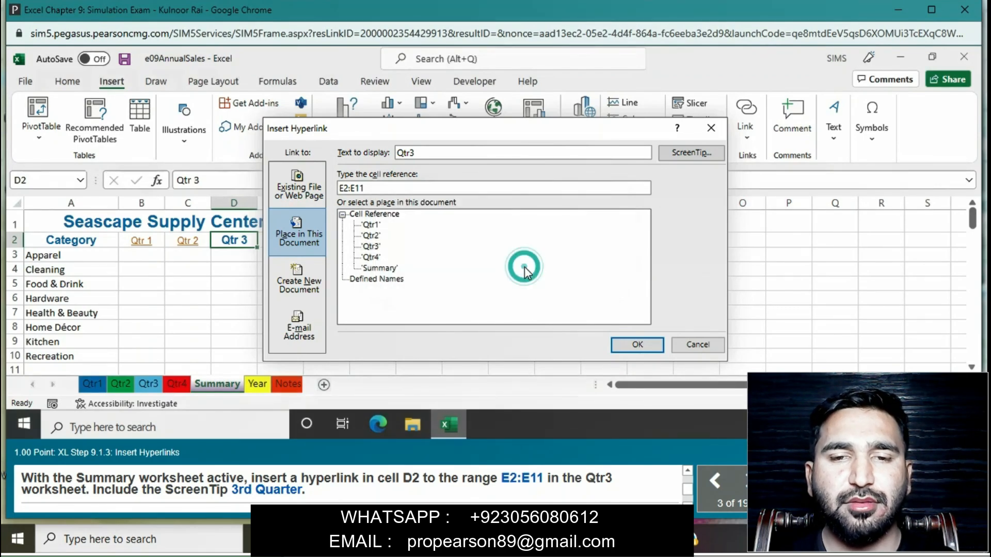
pyautogui.click(651, 347)
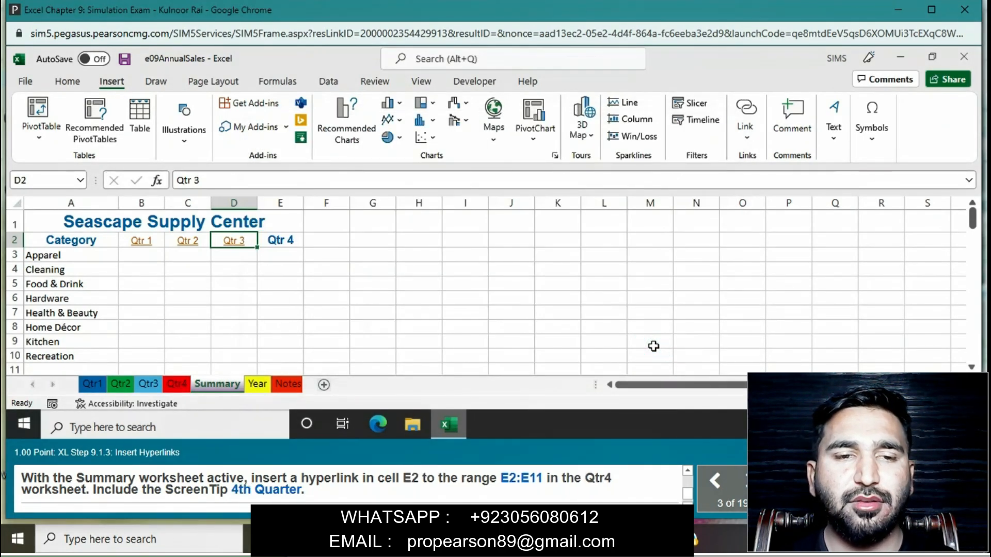
# - Set up a hyperlink in cell E2 of the Summary worksheet that targets the range E2:E11 in the Qtr4 worksheet
pyautogui.click(288, 243)
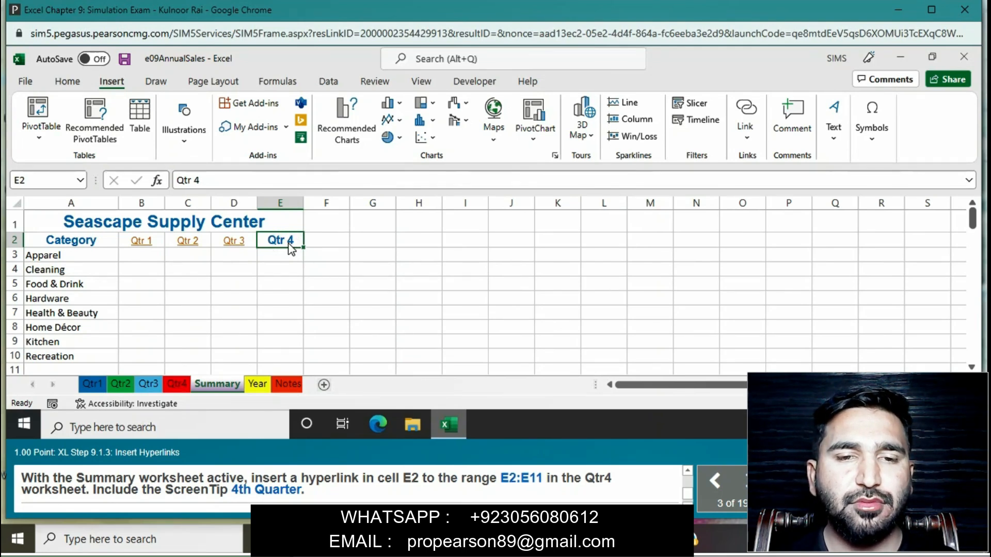
pyautogui.rightClick(291, 248)
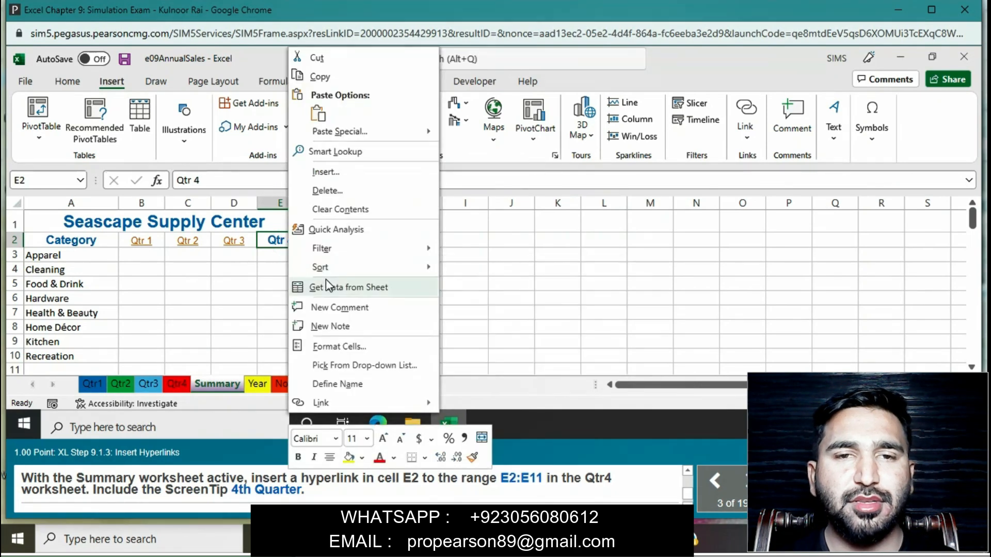
pyautogui.click(321, 402)
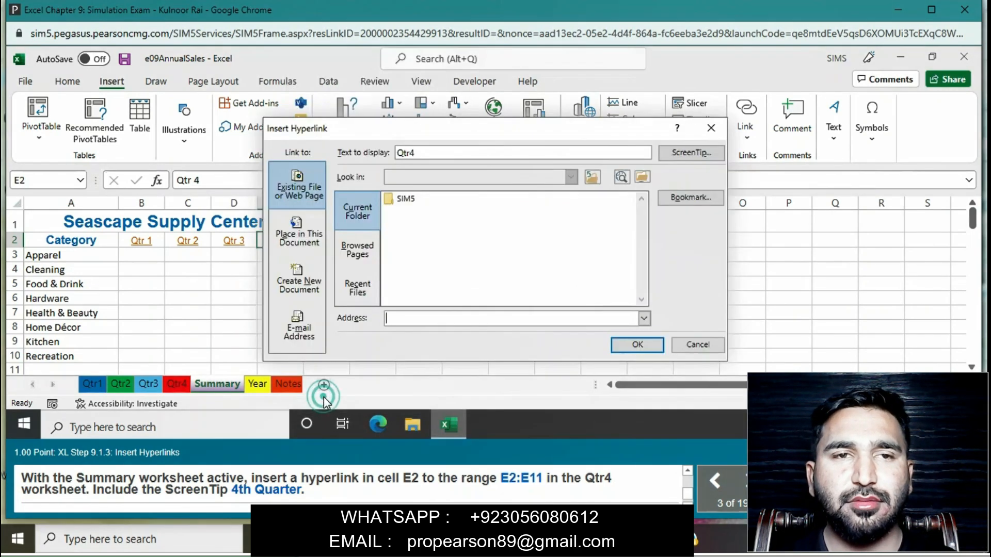
pyautogui.click(308, 224)
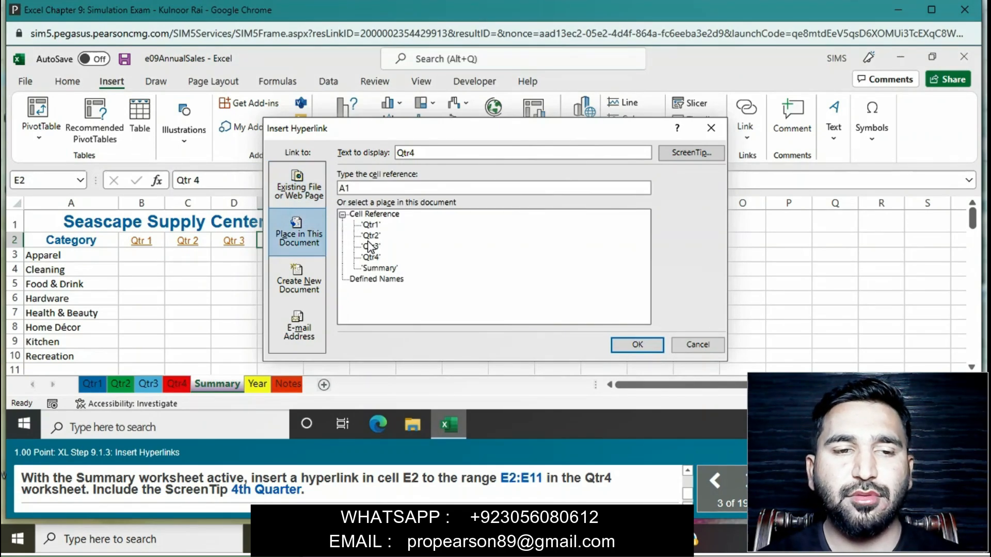
pyautogui.click(373, 257)
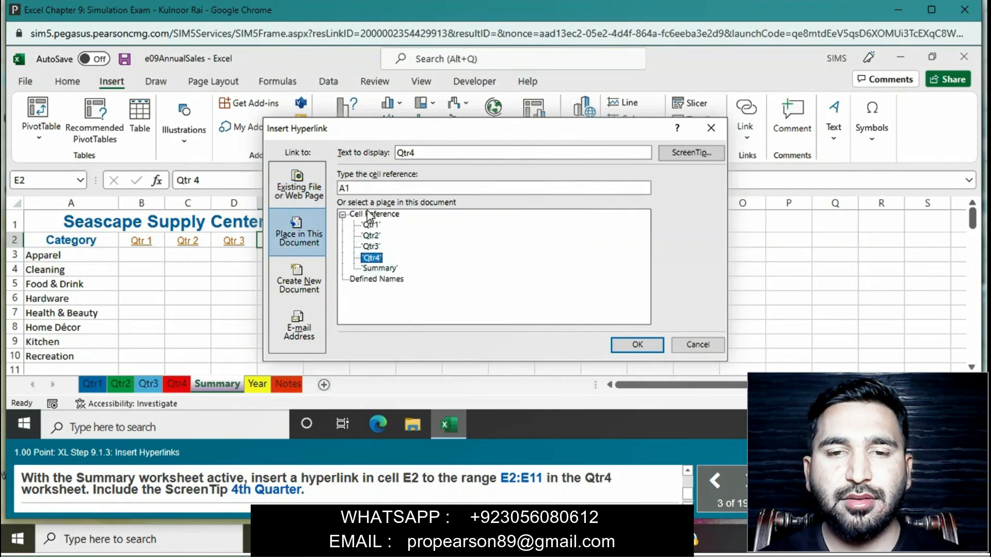
pyautogui.doubleClick(366, 189)
pyautogui.press('BackSpace')
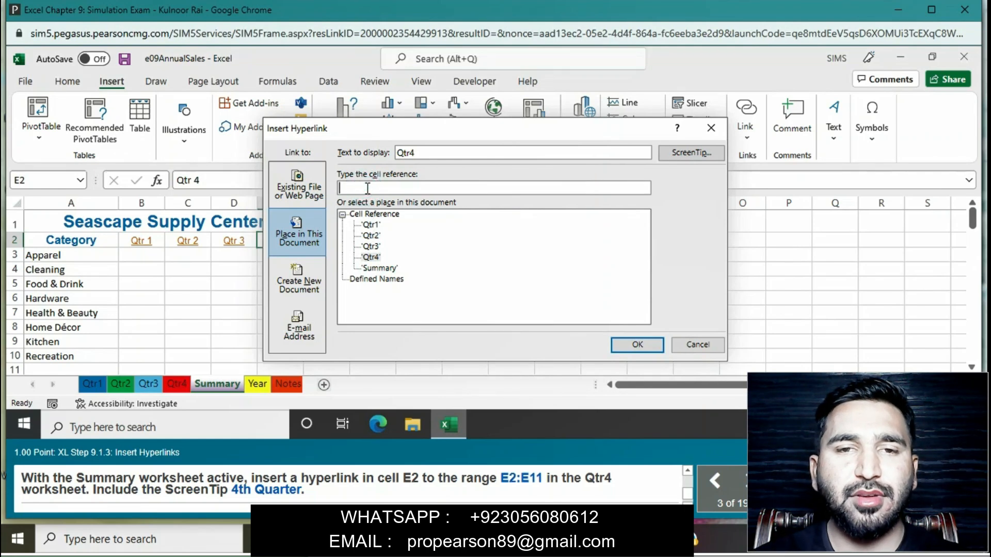
pyautogui.write('E2:E11')
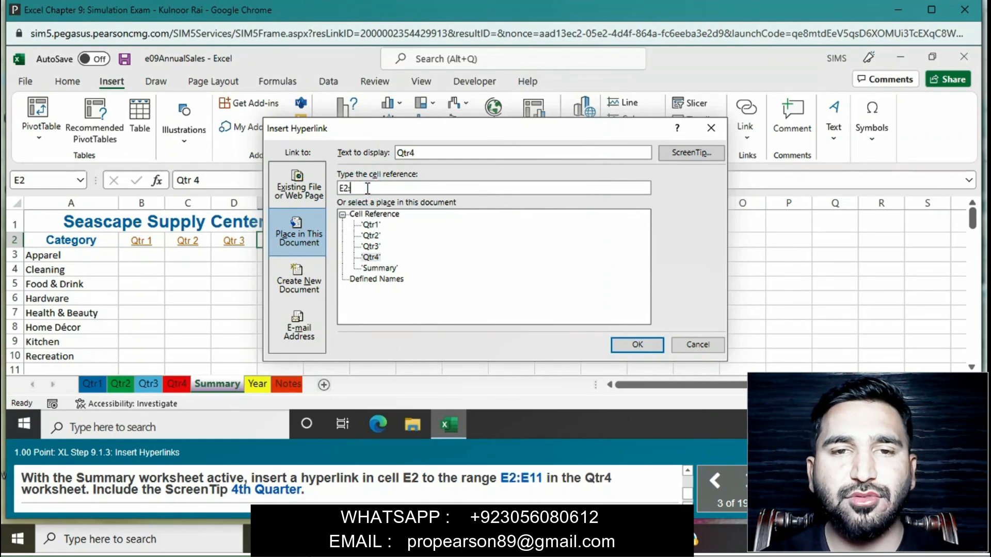
# - Insert the E2 hyperlink with the ScreenTip "4th Quarter", and follow the Qtr 1 hyperlink in cell B2
pyautogui.click(686, 154)
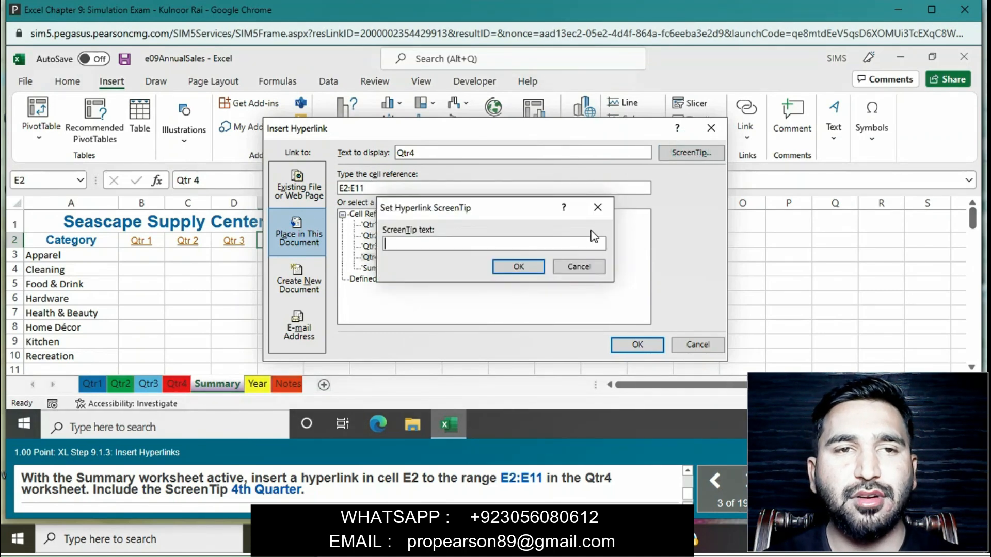
pyautogui.write('4')
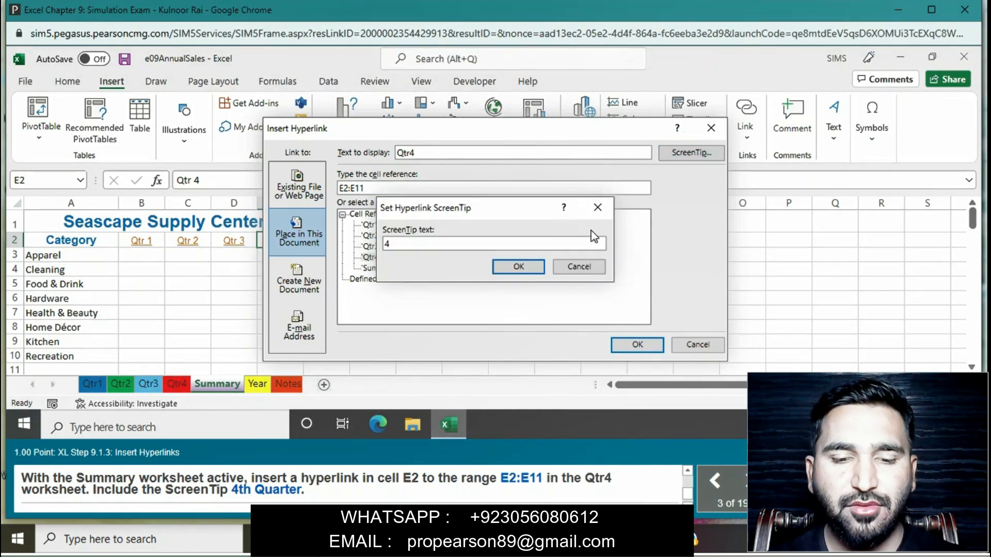
pyautogui.write('th')
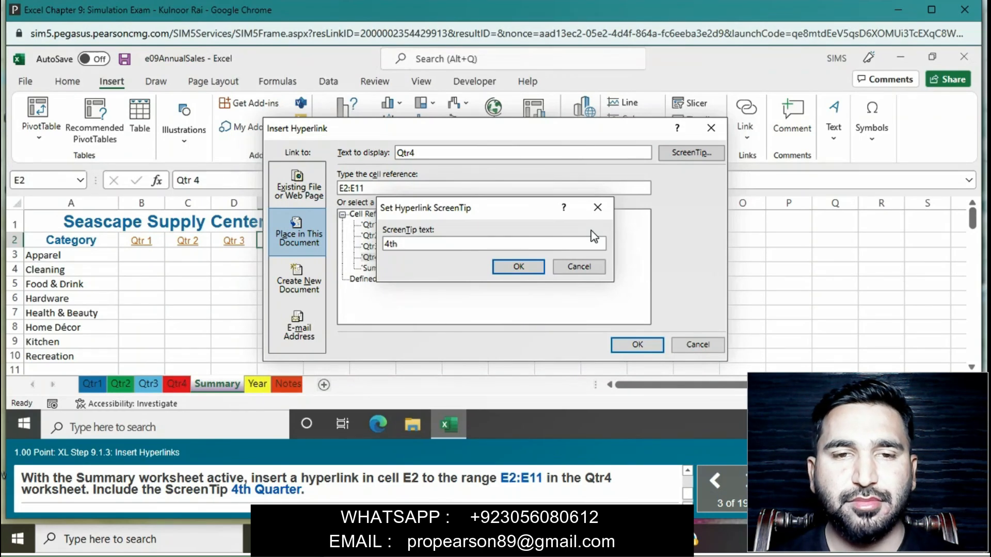
pyautogui.write(' Quarter')
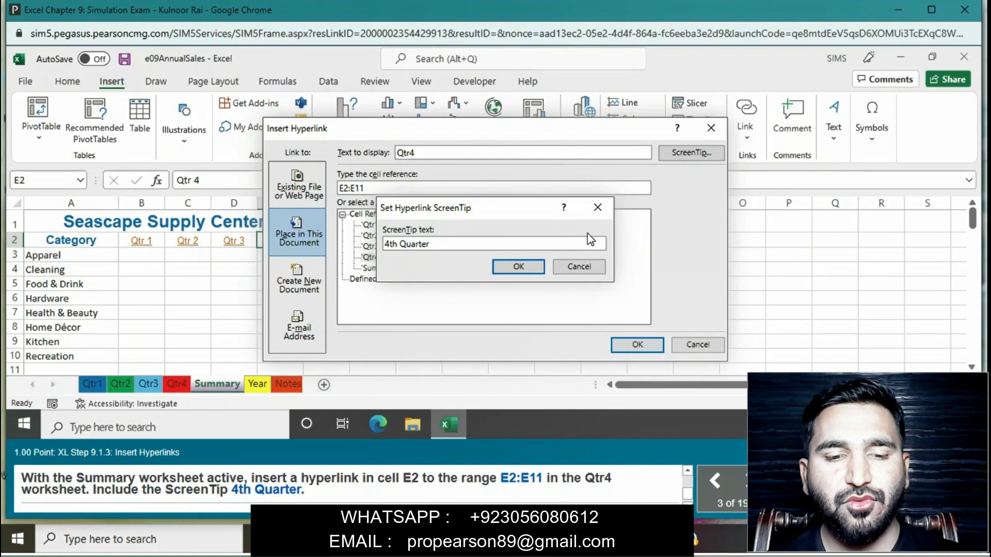
pyautogui.click(519, 267)
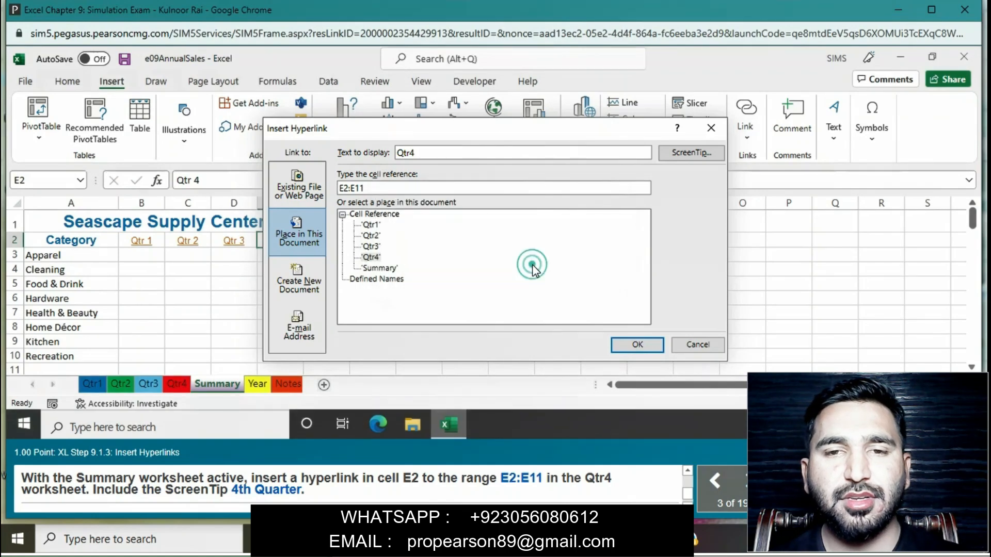
pyautogui.click(630, 345)
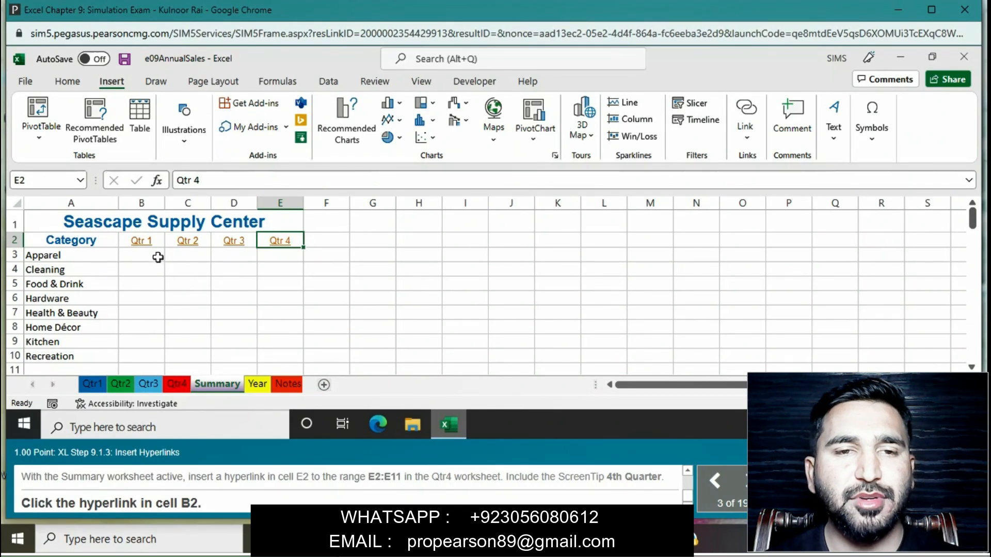
pyautogui.click(145, 246)
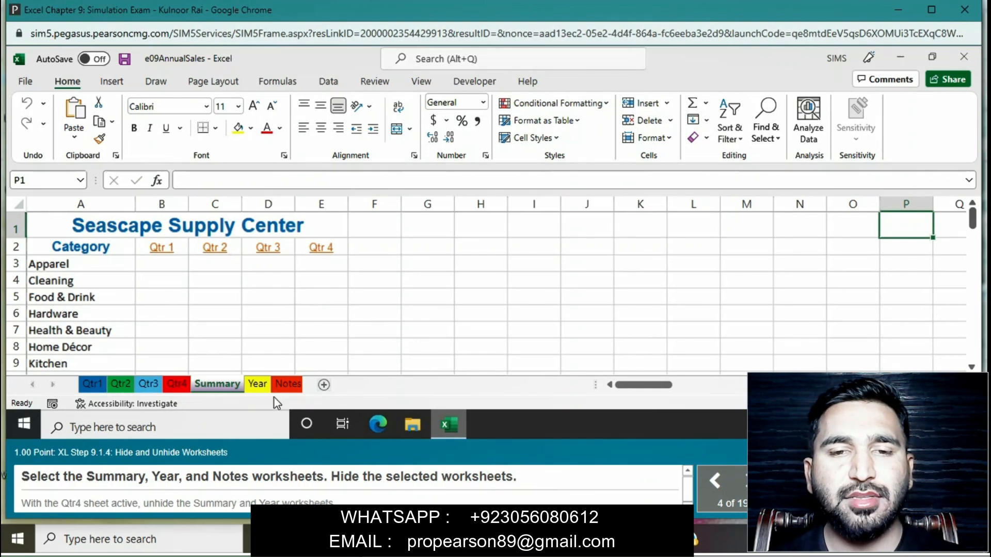
# - Group the Summary, Year, and Notes worksheets and hide them
pyautogui.keyDown('ctrl'); pyautogui.click(261, 386); pyautogui.keyUp('ctrl')
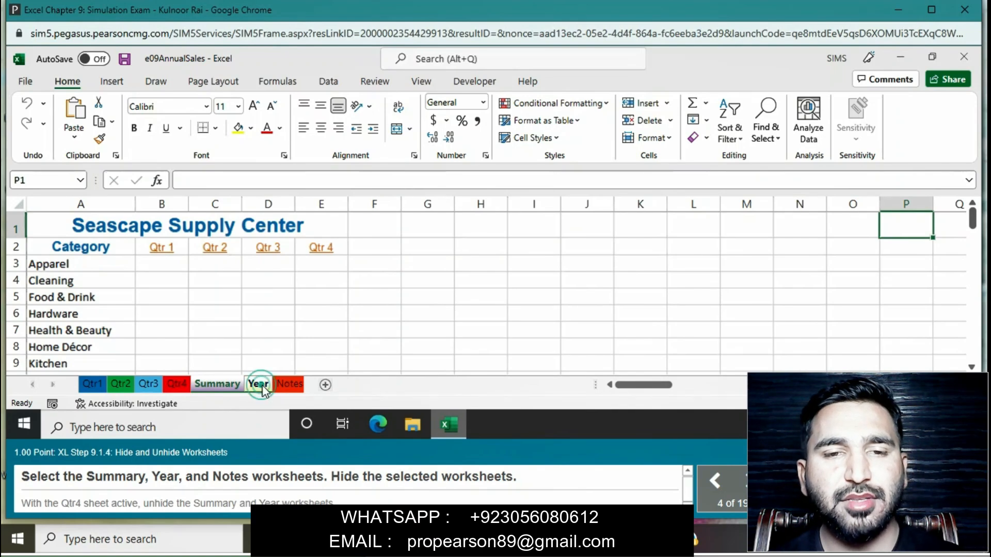
pyautogui.keyDown('ctrl'); pyautogui.click(287, 386); pyautogui.keyUp('ctrl')
pyautogui.rightClick(287, 386)
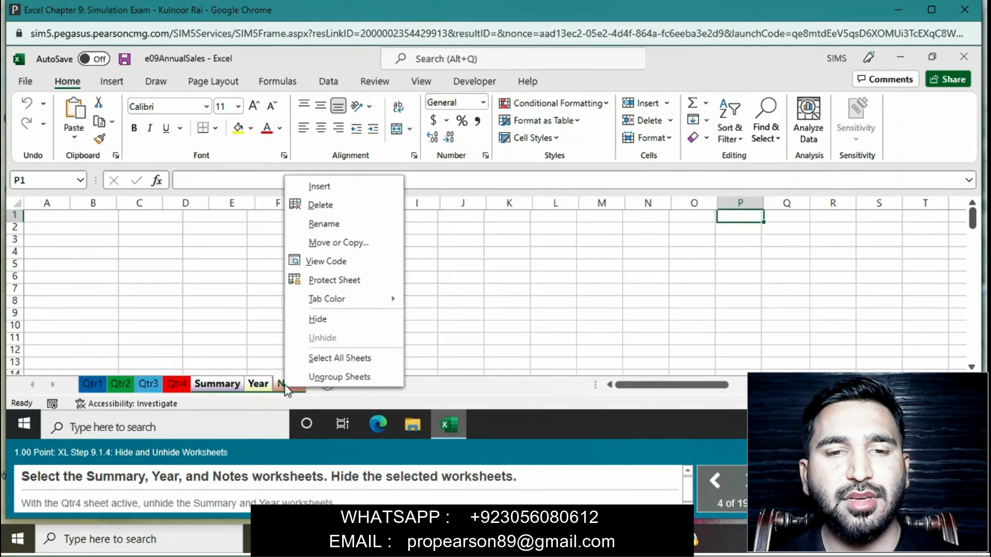
pyautogui.click(330, 323)
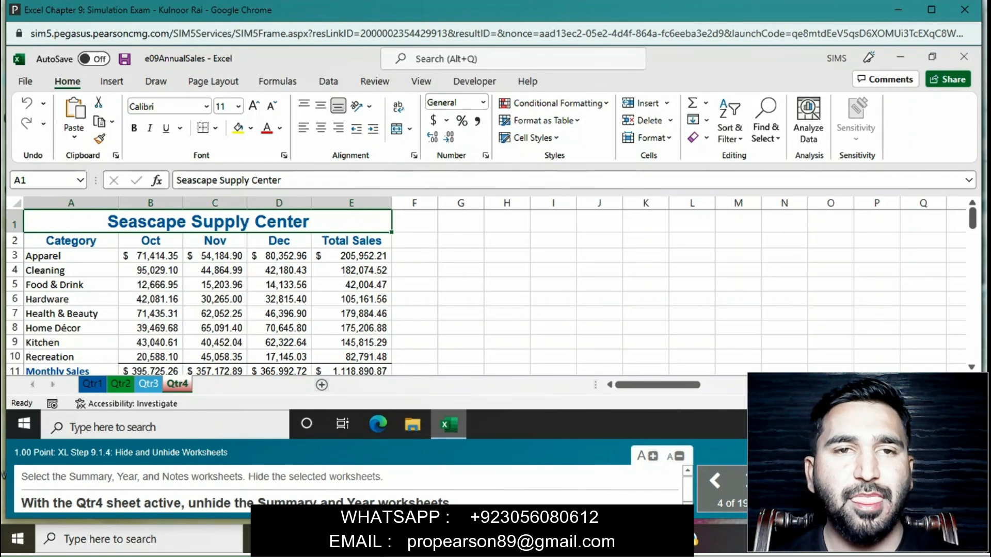
# - Unhide the Summary and Year worksheets together from the Qtr4 sheet
pyautogui.rightClick(173, 392)
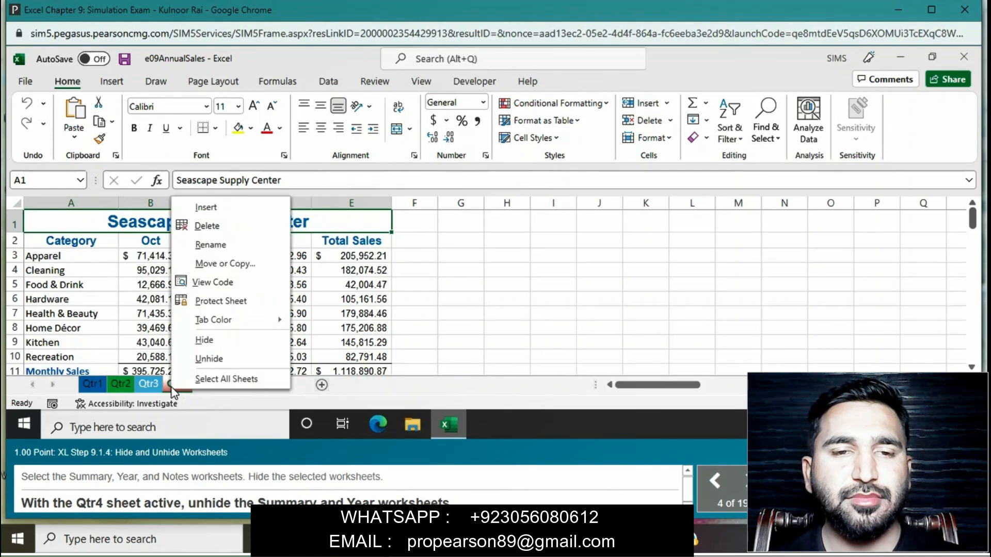
pyautogui.click(194, 363)
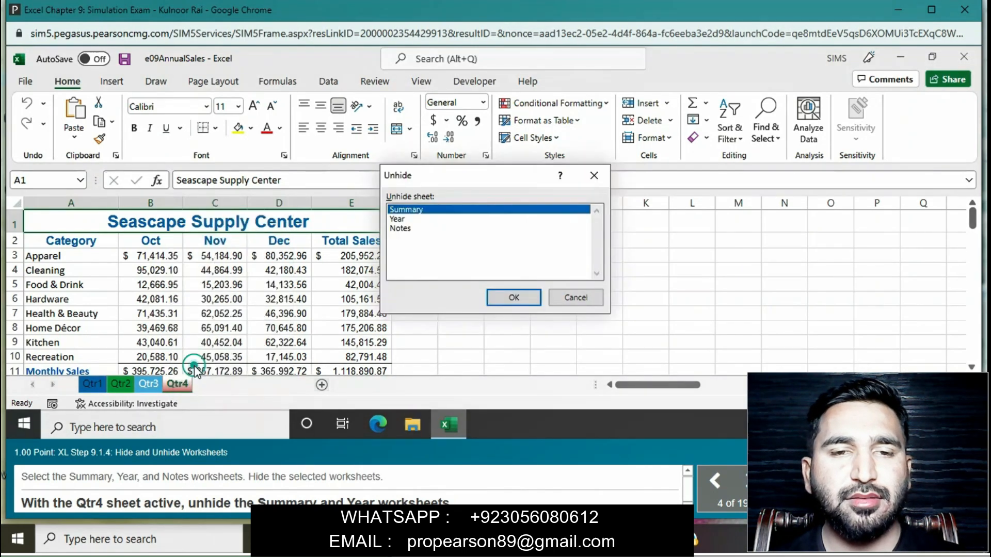
pyautogui.keyDown('ctrl'); pyautogui.click(412, 219); pyautogui.keyUp('ctrl')
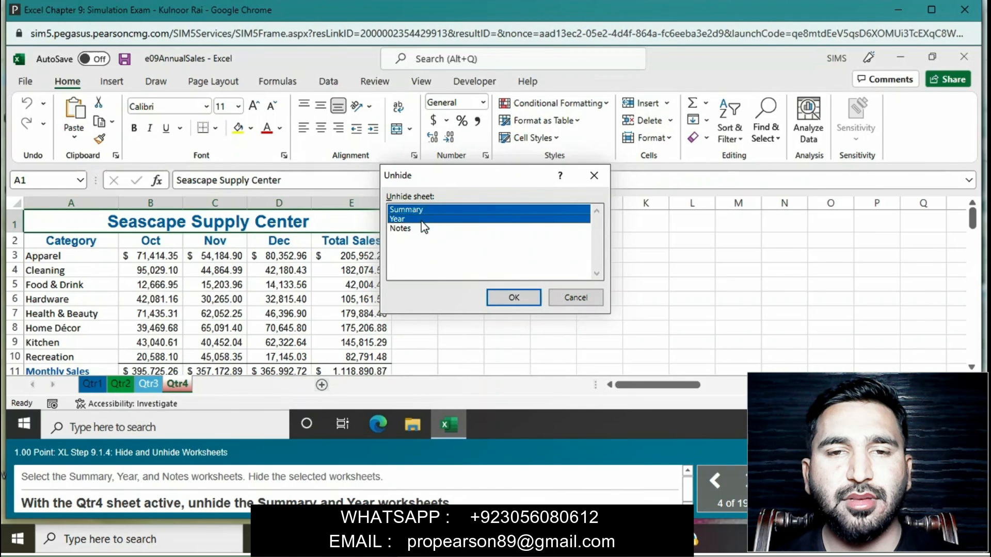
pyautogui.click(515, 298)
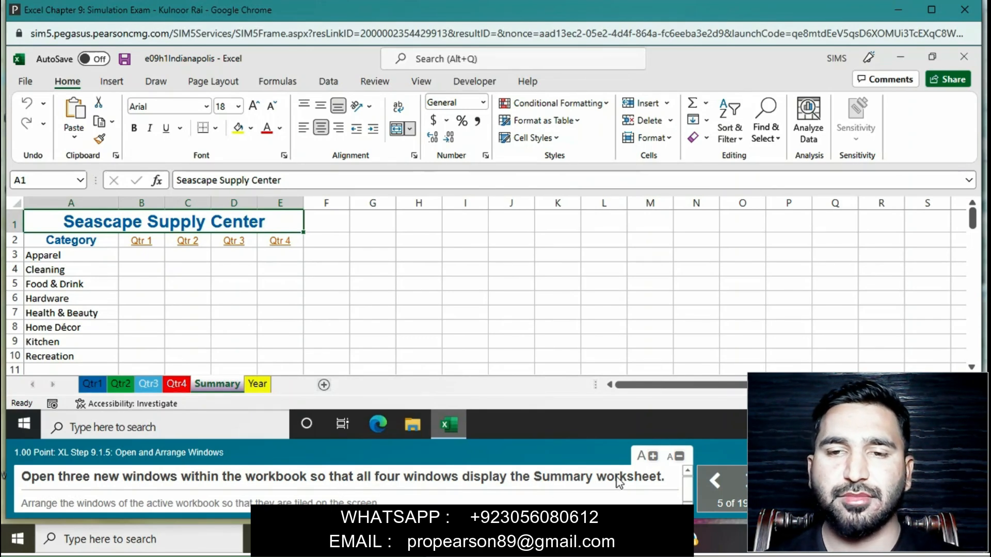
# - Open three new windows of the workbook so that all four windows display the Summary worksheet
pyautogui.click(420, 83)
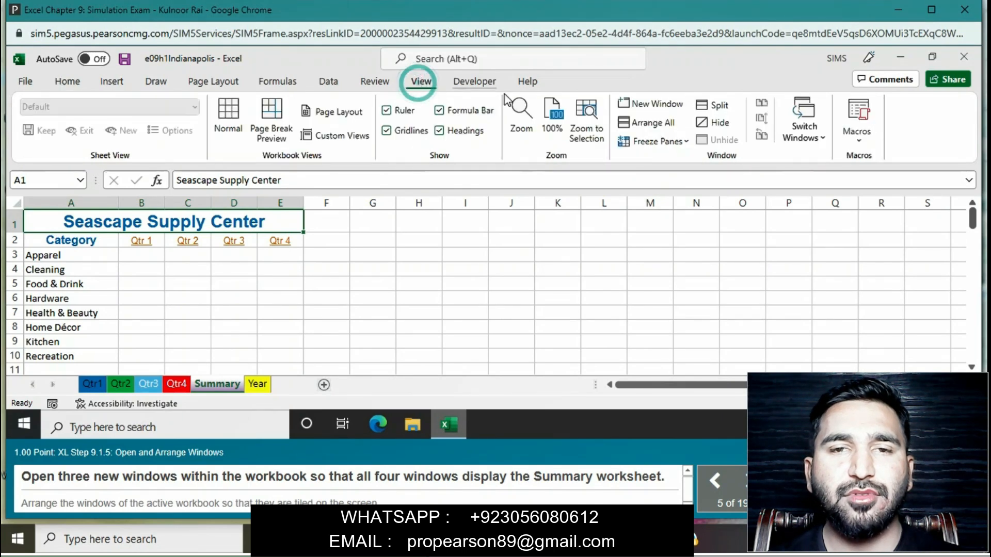
pyautogui.click(659, 103)
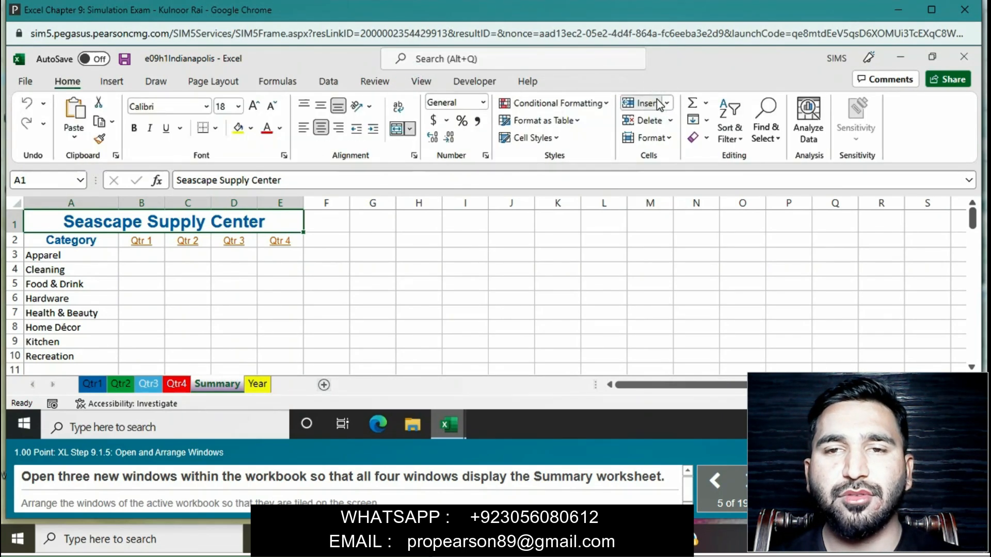
pyautogui.click(422, 82)
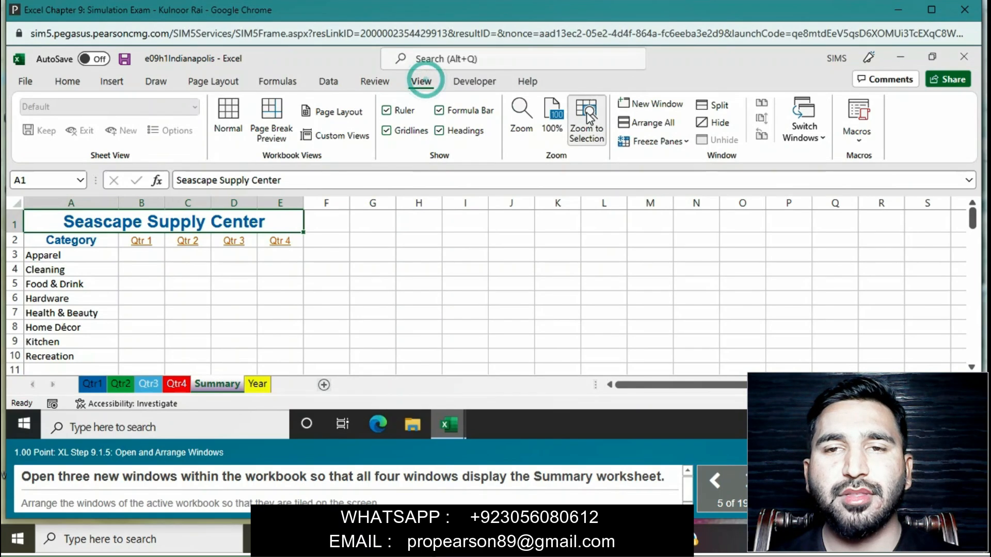
pyautogui.click(651, 104)
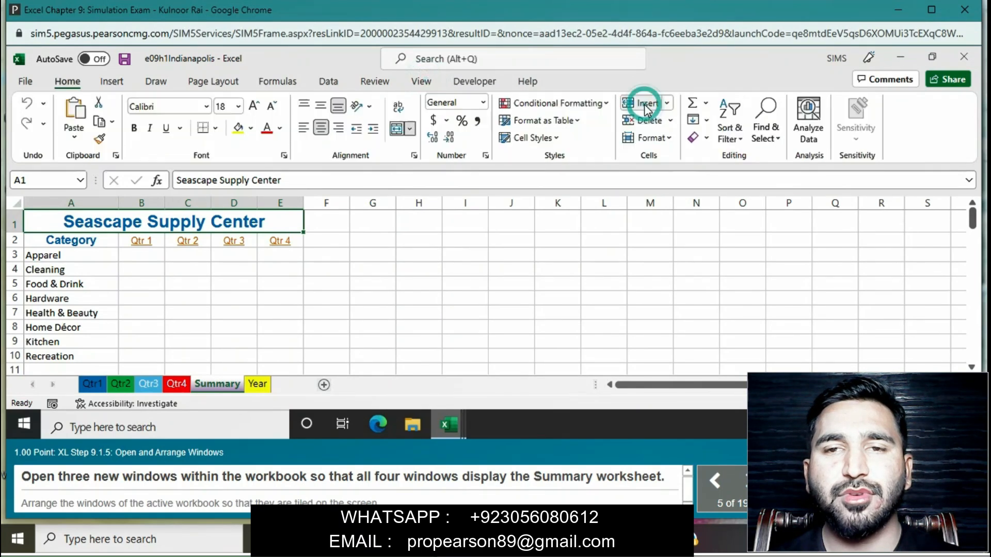
pyautogui.click(422, 82)
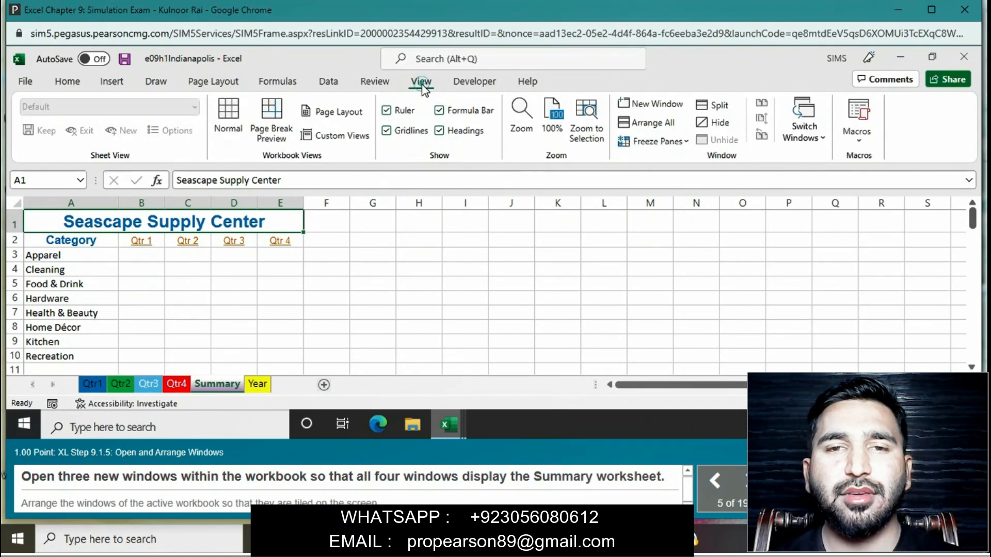
pyautogui.click(654, 103)
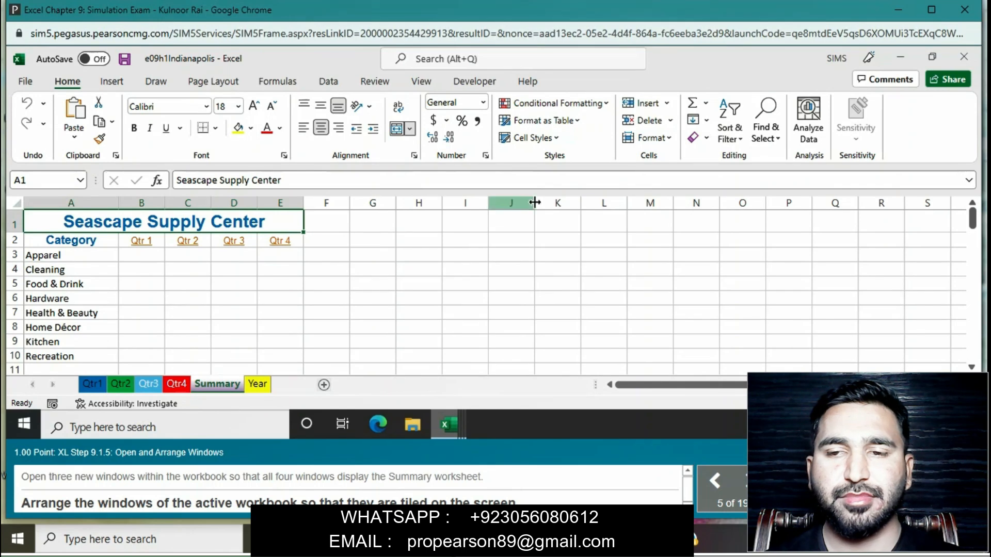
# - Arrange the windows as Tiled, limited to the windows of the active workbook
pyautogui.click(420, 83)
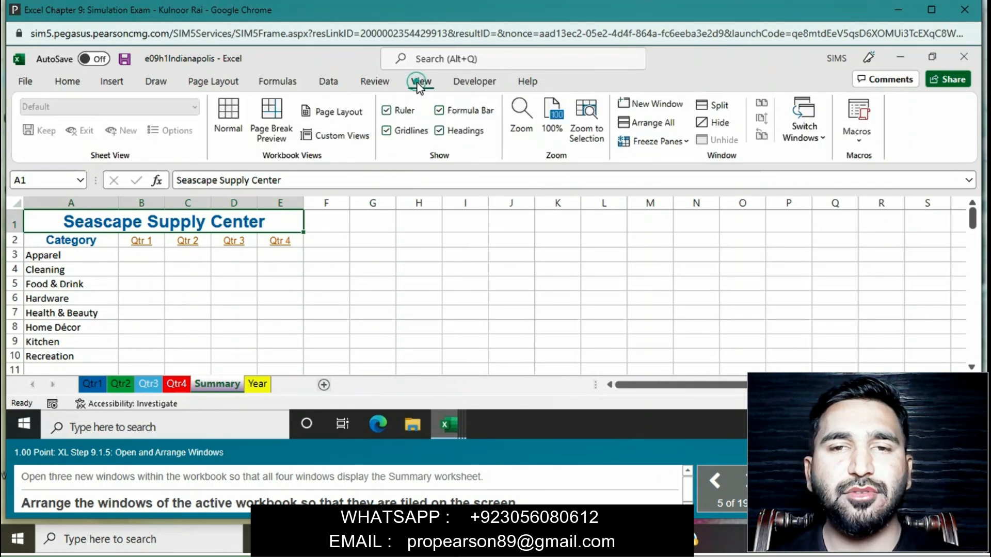
pyautogui.click(663, 129)
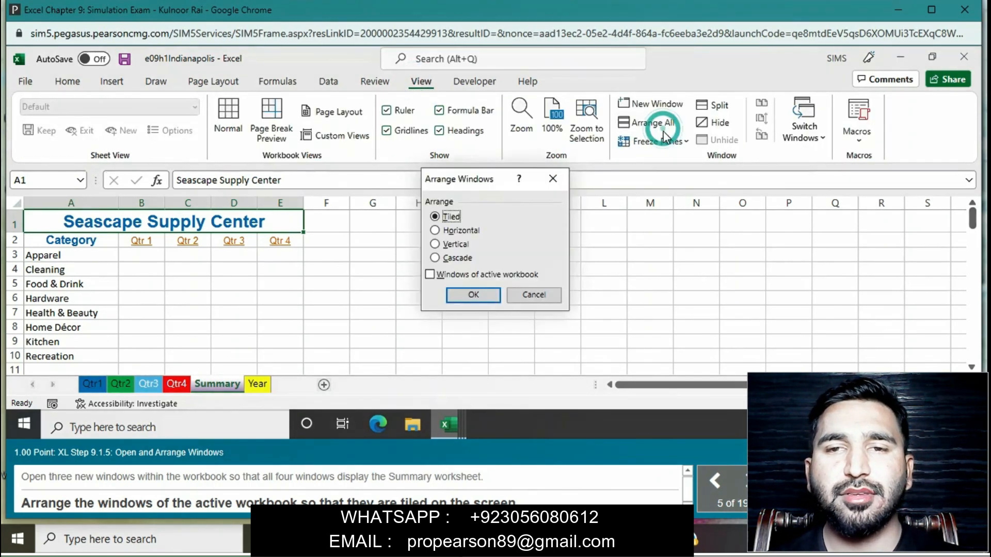
pyautogui.click(431, 275)
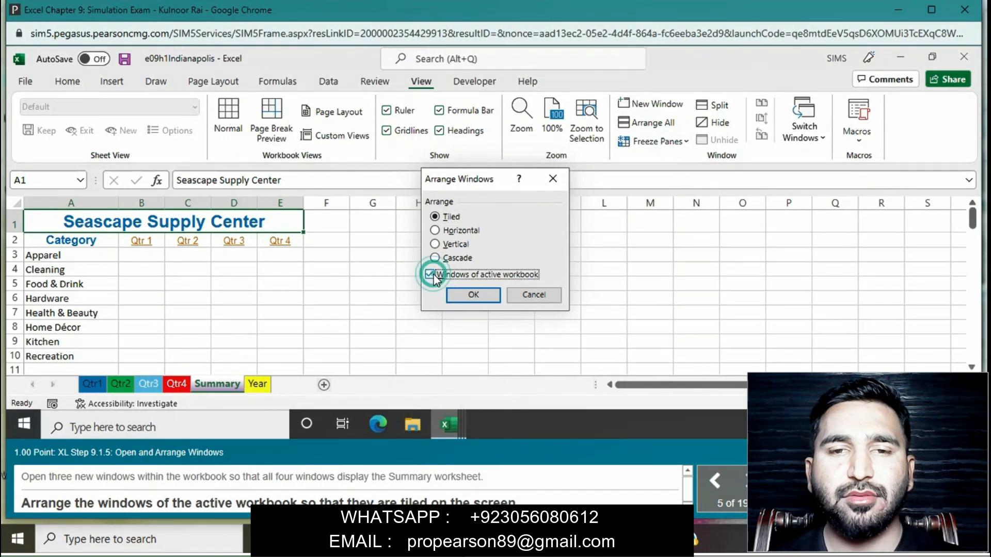
pyautogui.click(487, 295)
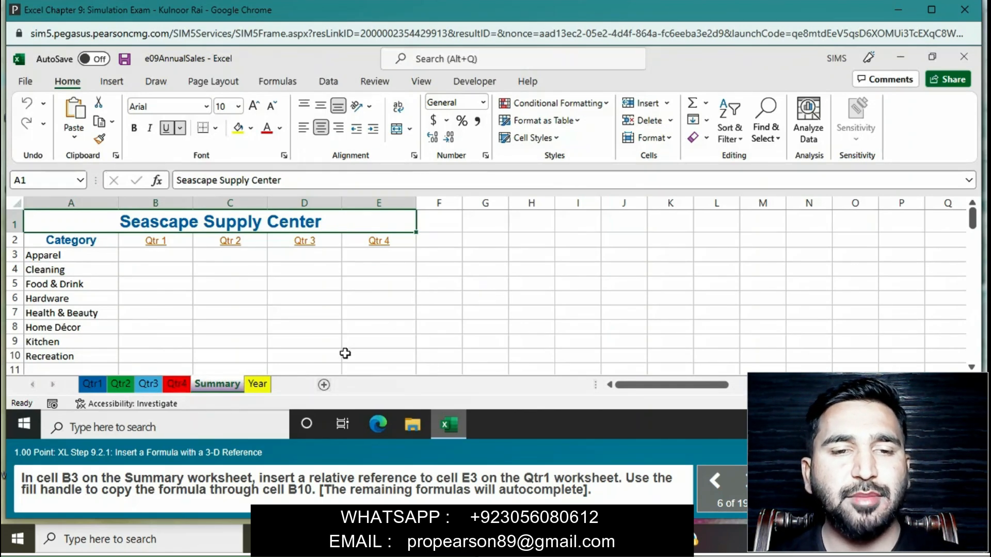
# - Enter a relative reference to cell E3 of the Qtr1 worksheet in Summary cell B3 and fill it down through B10
pyautogui.click(166, 255)
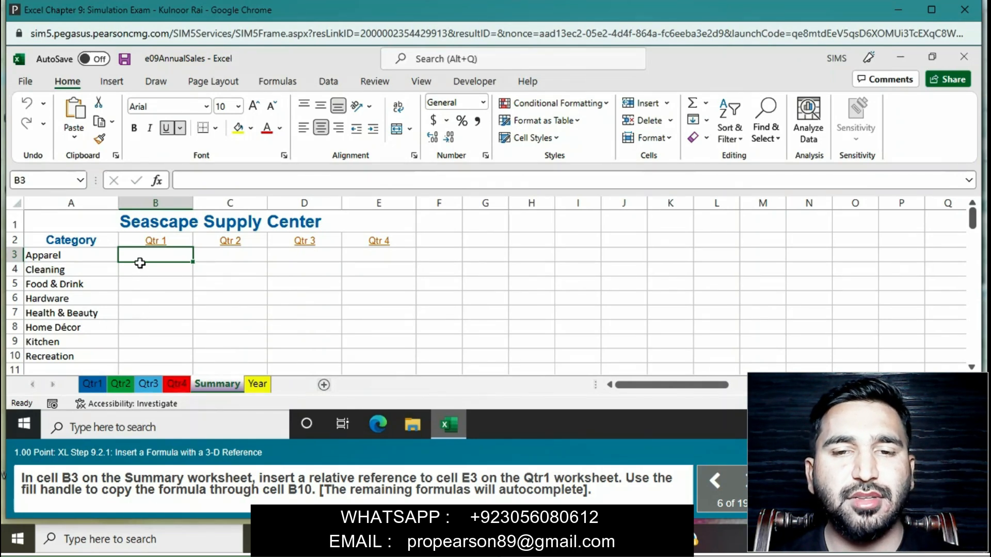
pyautogui.write('=')
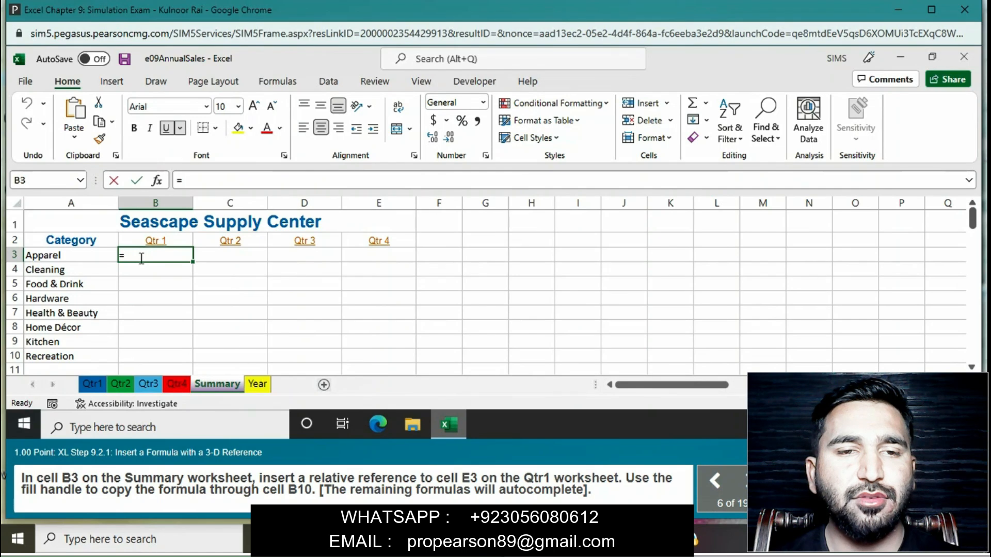
pyautogui.click(97, 388)
pyautogui.click(335, 258)
pyautogui.press('Return')
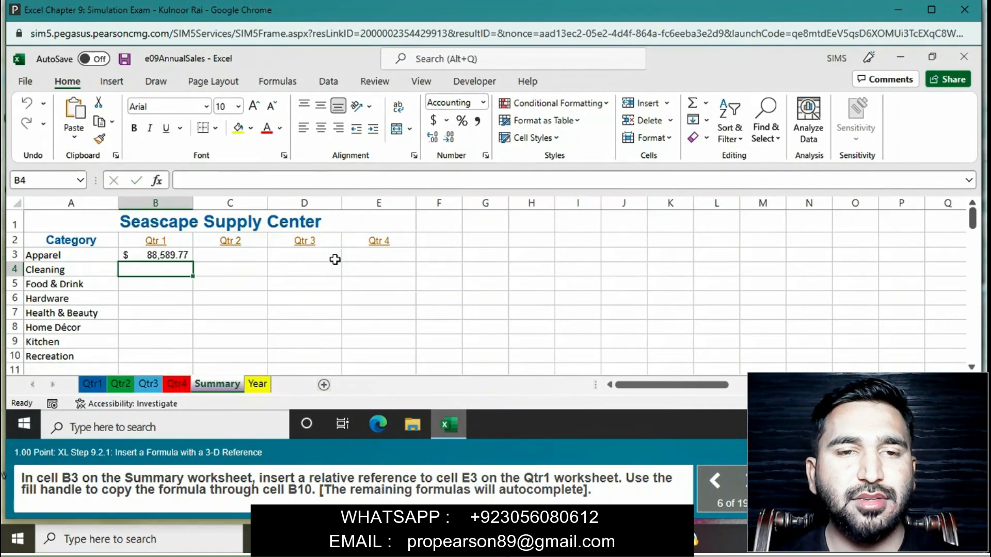
pyautogui.click(186, 256)
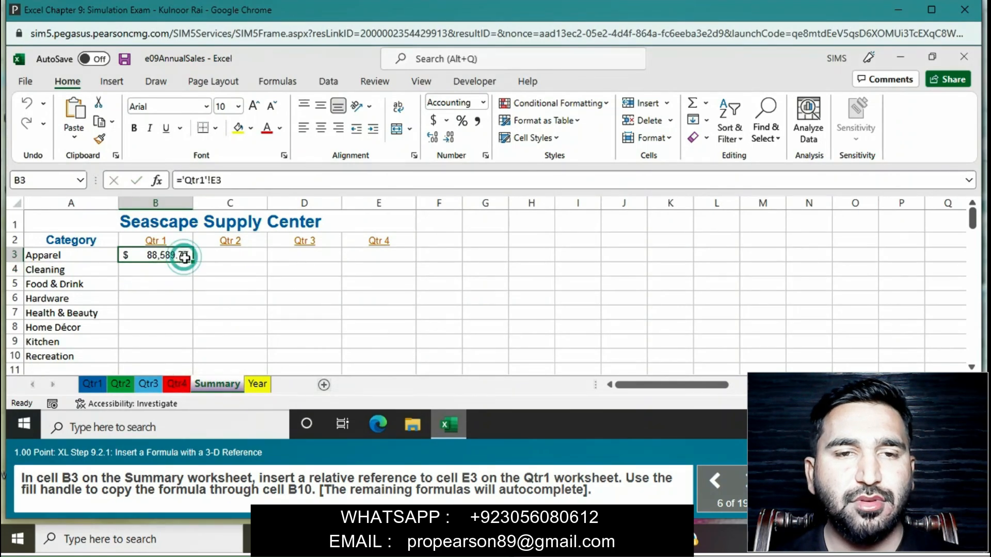
pyautogui.moveTo(192, 261); pyautogui.dragTo(172, 354)
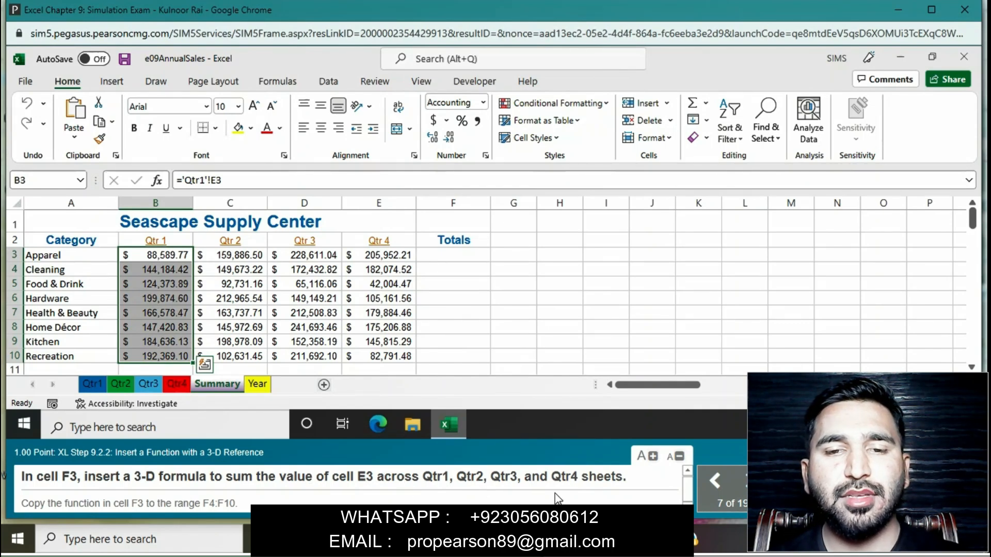
# - Begin a formula in cell F3 of the Summary worksheet that adds cell E3 from the Qtr1 and Qtr2 worksheets
pyautogui.click(459, 256)
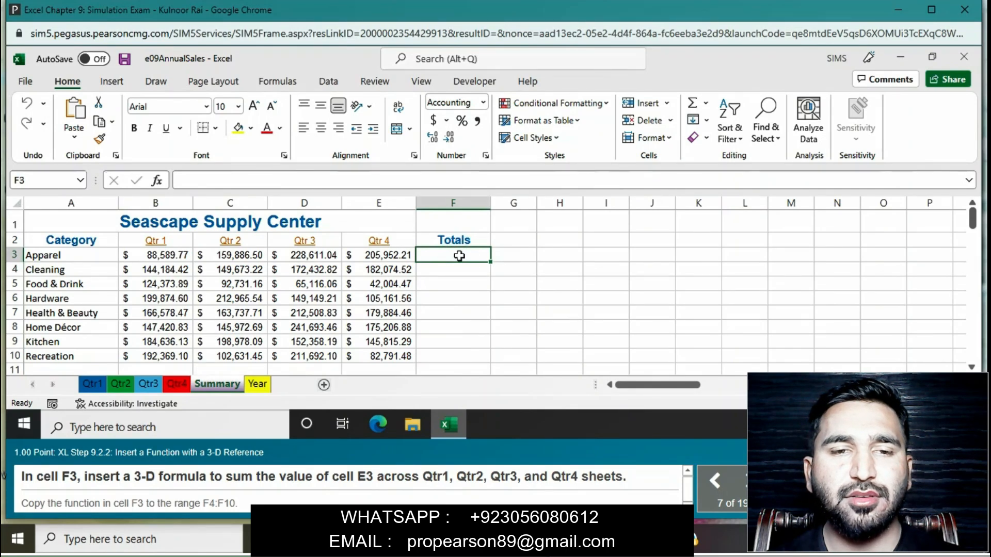
pyautogui.write('=')
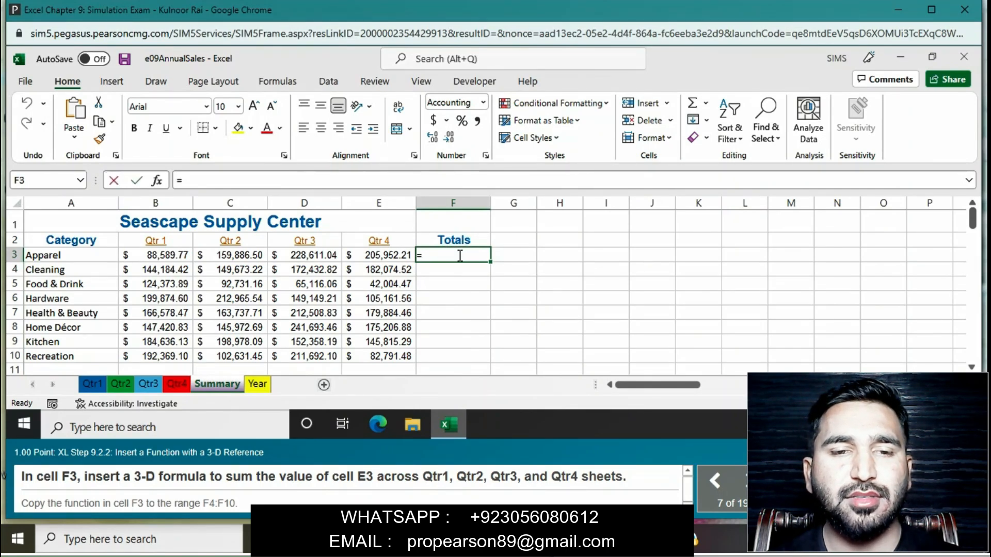
pyautogui.click(94, 384)
pyautogui.click(359, 255)
pyautogui.write('+')
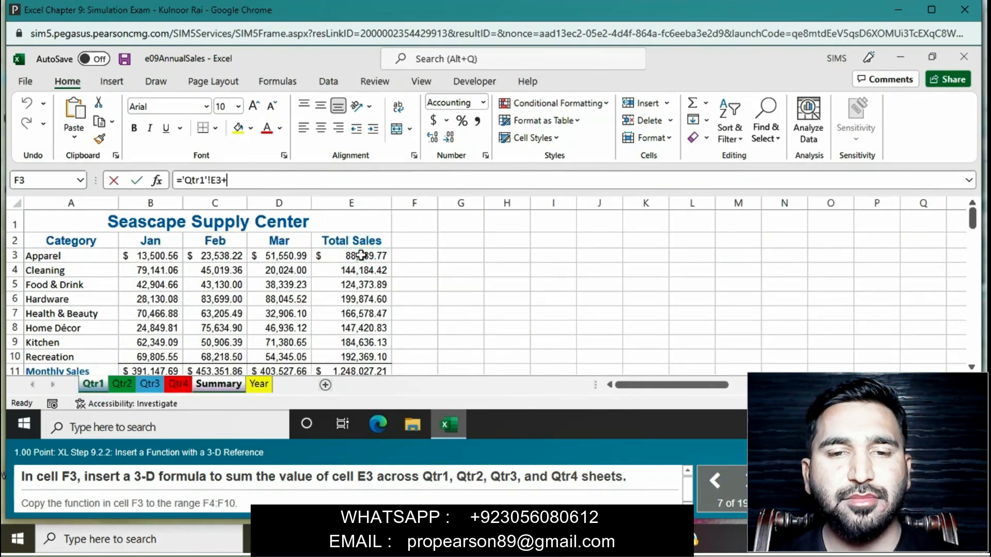
pyautogui.click(127, 385)
pyautogui.click(350, 256)
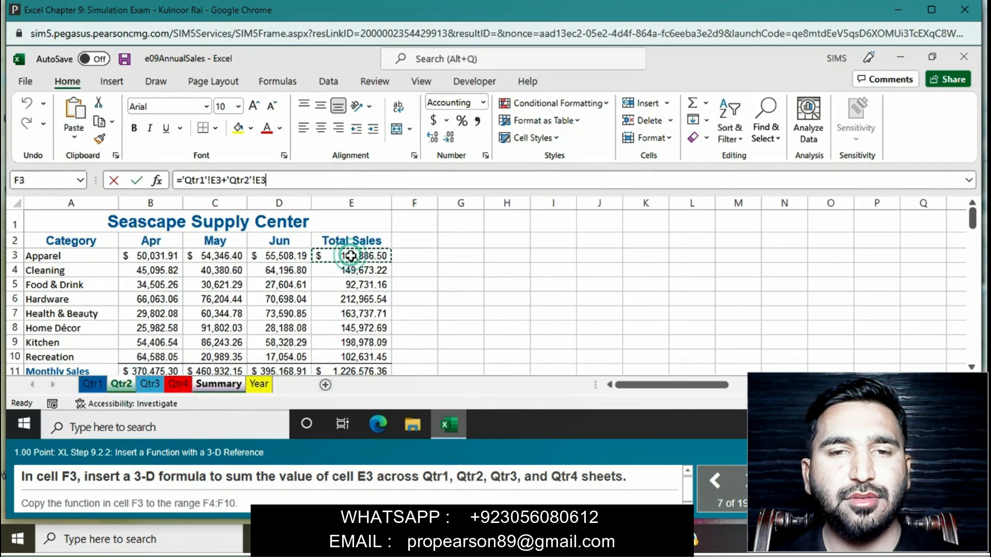
pyautogui.write('+')
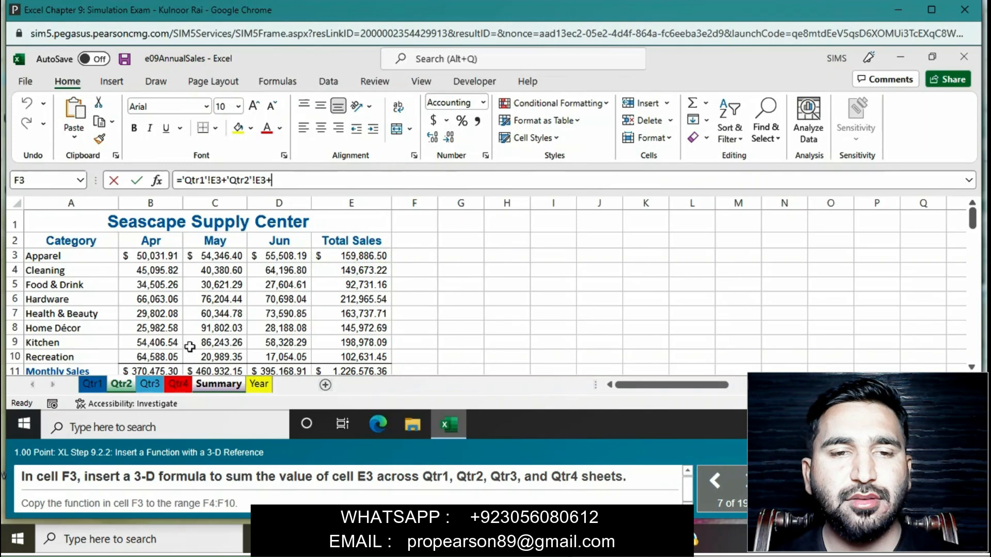
# - Complete the F3 formula with cell E3 from the Qtr3 and Qtr4 worksheets, and copy it down through F10
pyautogui.click(153, 385)
pyautogui.click(367, 256)
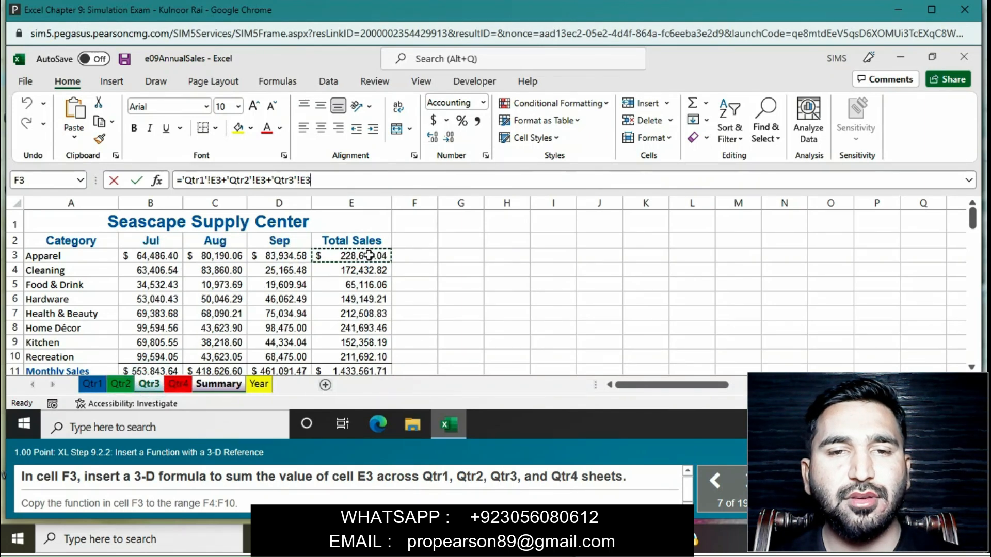
pyautogui.write('+')
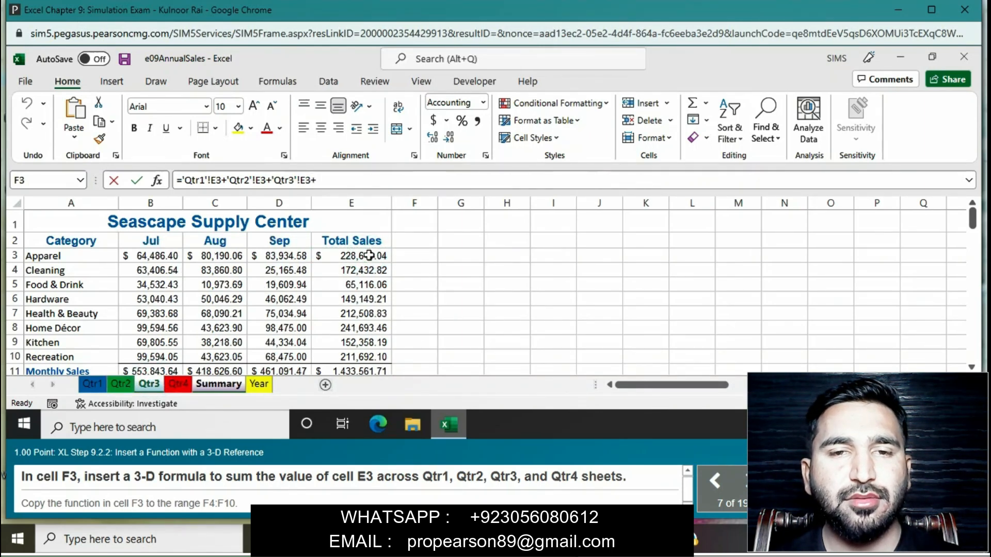
pyautogui.click(178, 385)
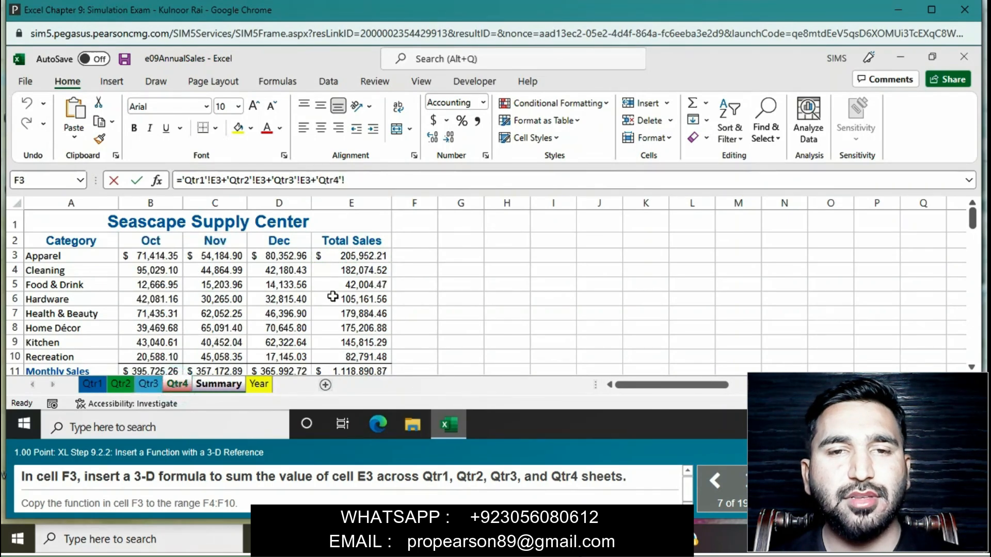
pyautogui.click(363, 257)
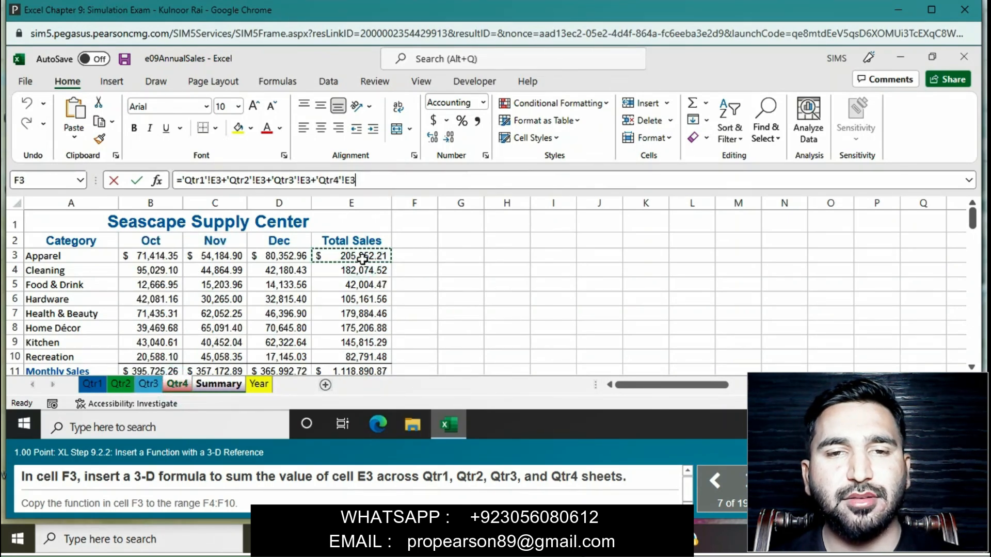
pyautogui.press('Return')
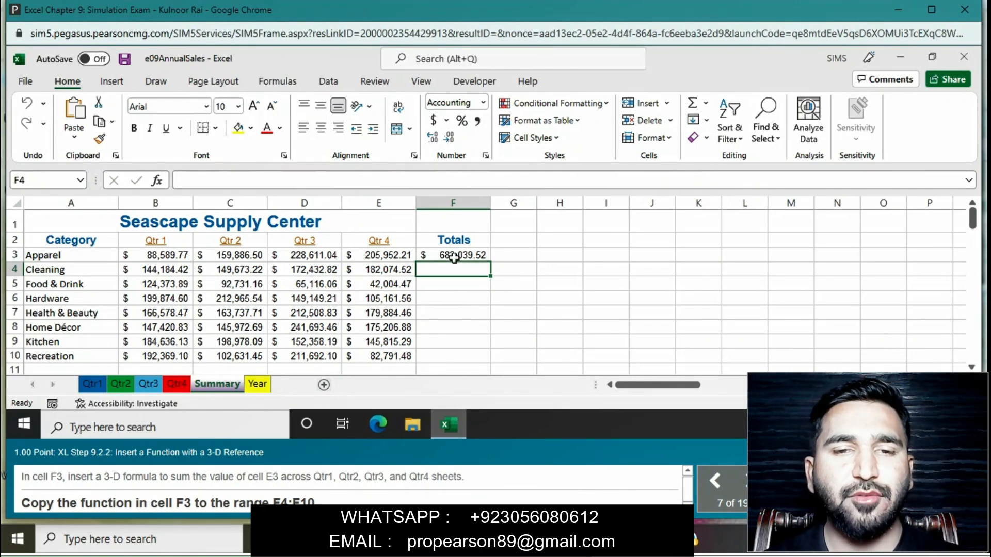
pyautogui.click(455, 256)
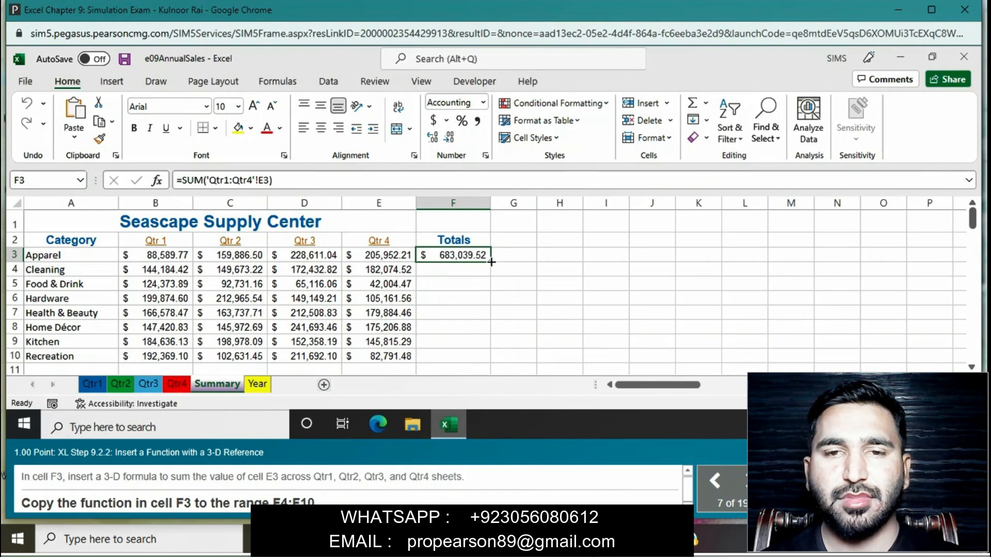
pyautogui.moveTo(491, 262); pyautogui.dragTo(480, 354)
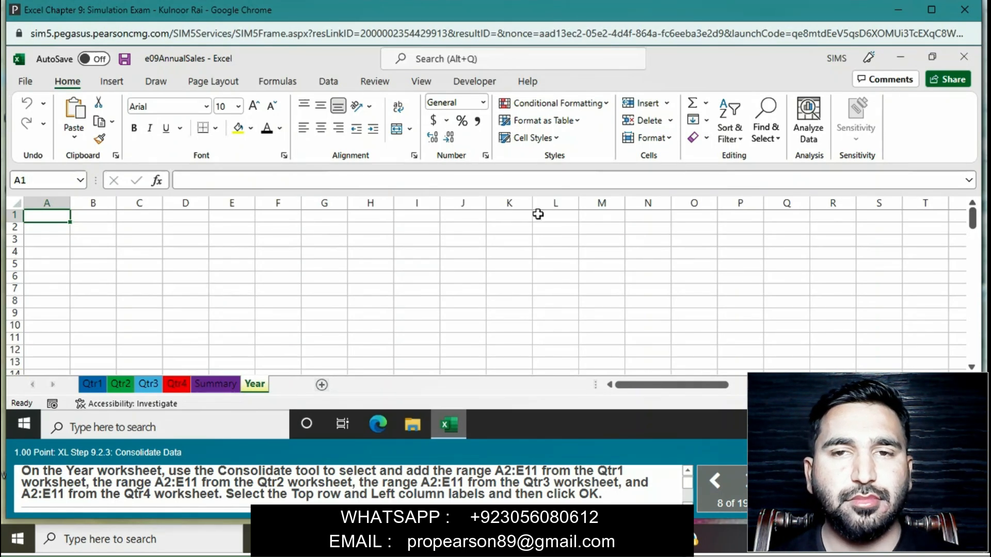
# - Start a Sum consolidation on the Year worksheet and add the range A2:E11 from the Qtr1 worksheet as a reference
pyautogui.click(421, 82)
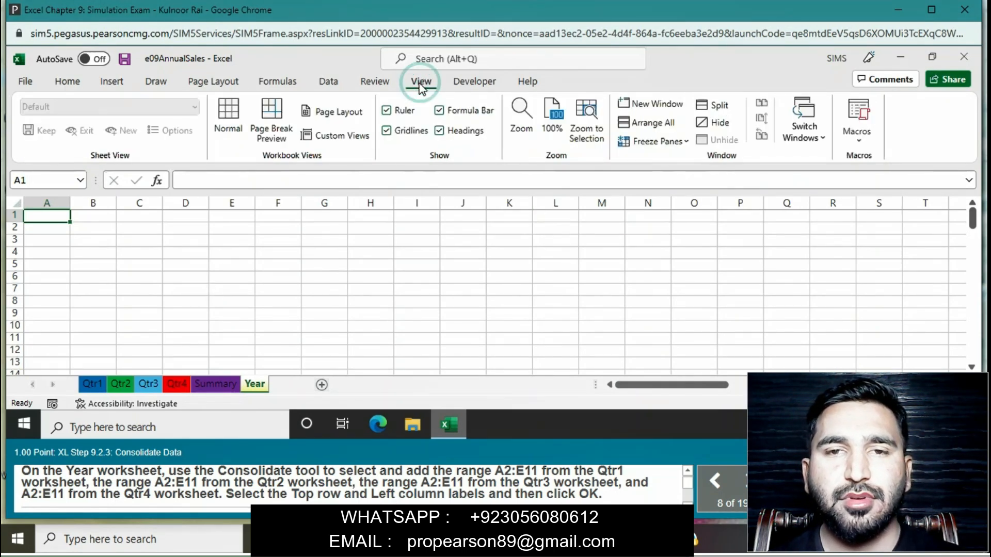
pyautogui.click(331, 86)
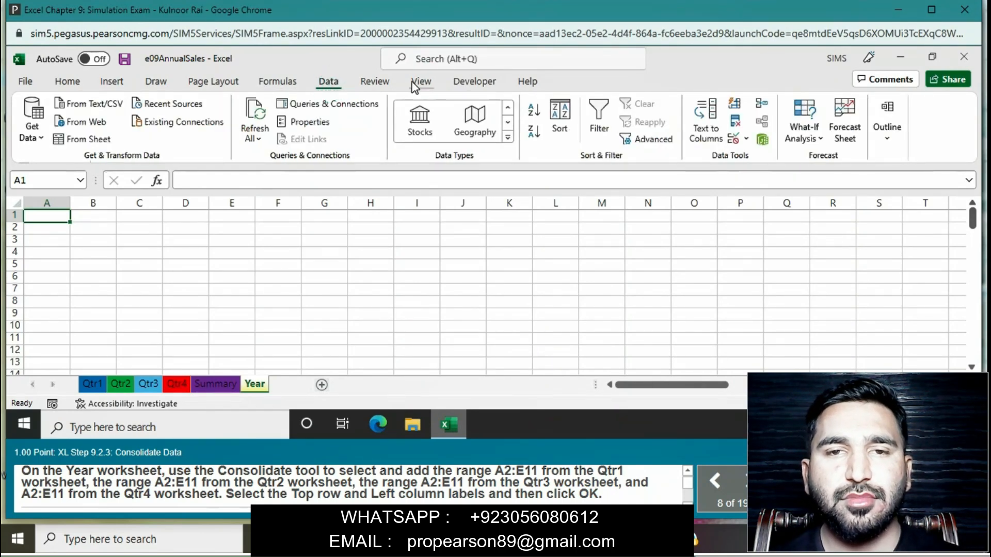
pyautogui.click(417, 84)
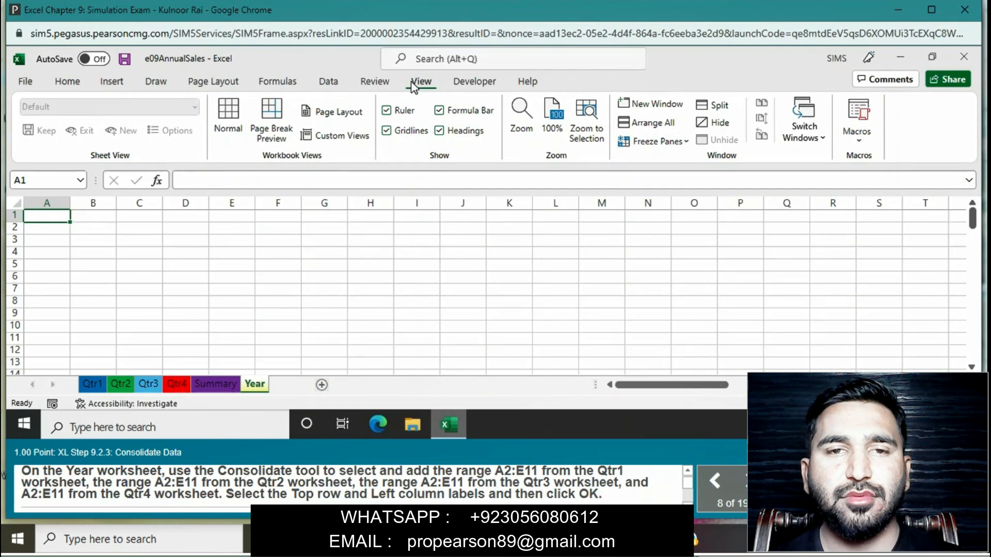
pyautogui.click(328, 82)
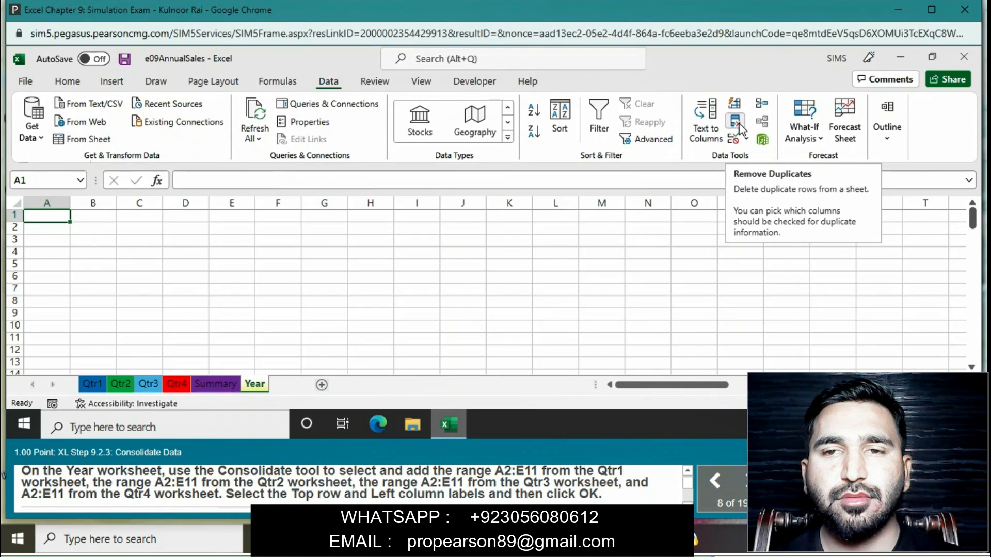
pyautogui.click(762, 105)
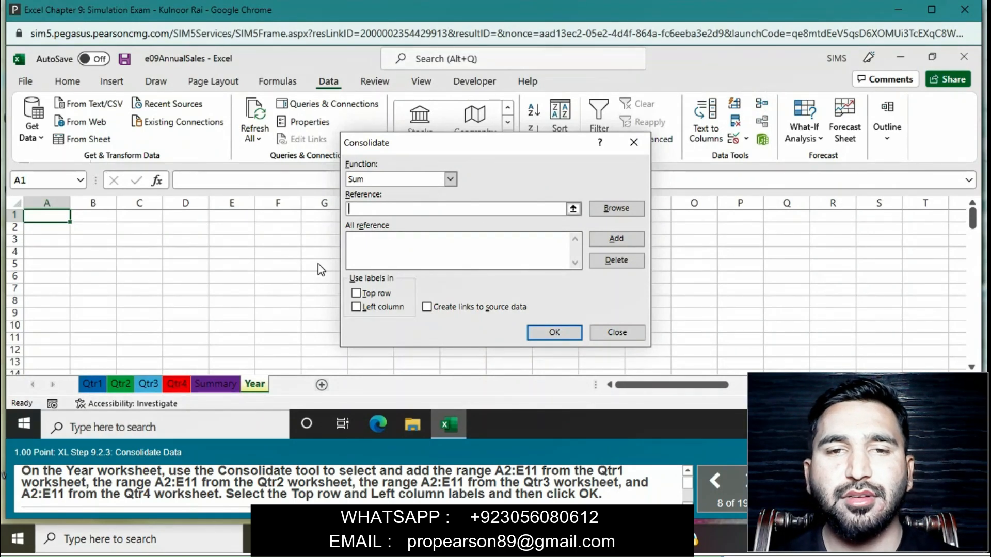
pyautogui.click(94, 383)
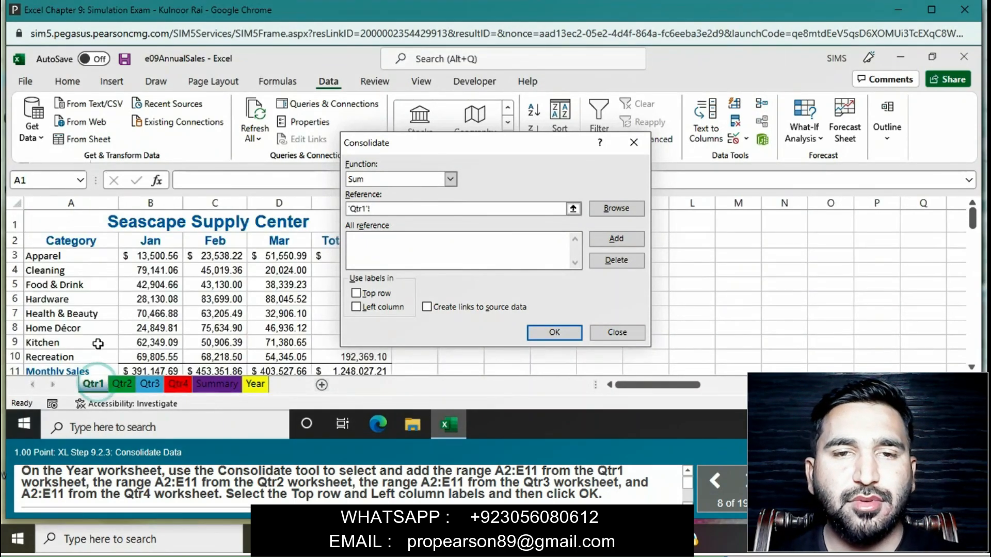
pyautogui.click(76, 242)
pyautogui.moveTo(75, 242); pyautogui.dragTo(361, 369)
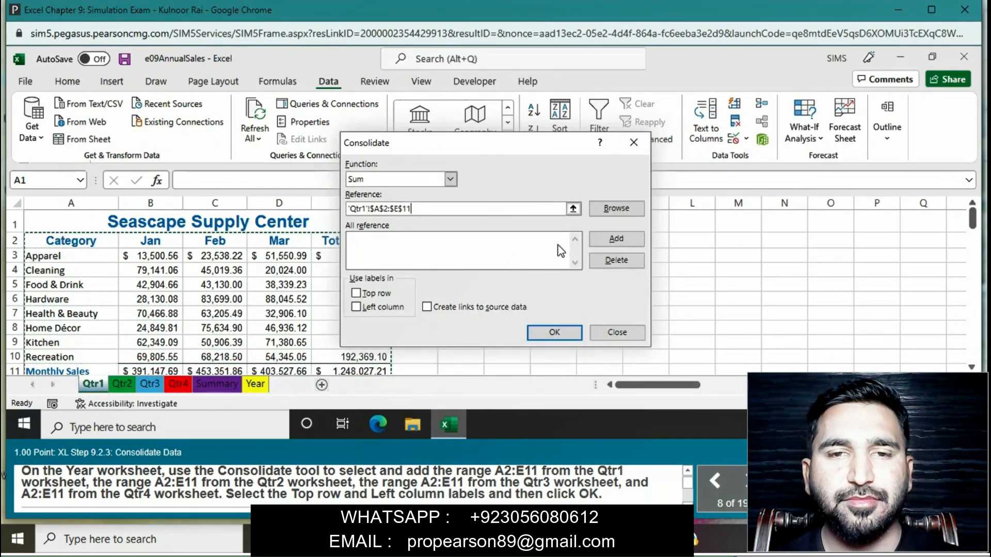
pyautogui.click(629, 241)
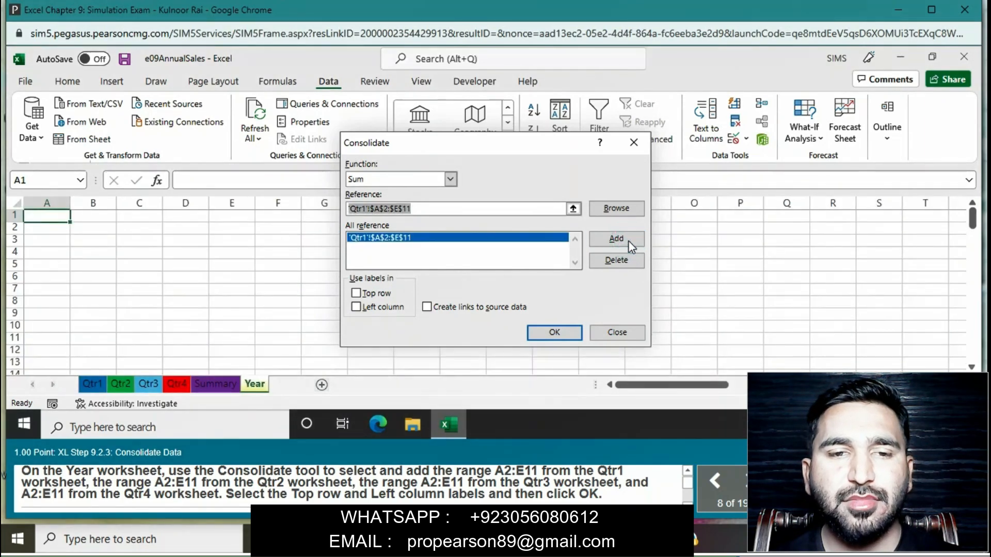
# - Add the range A2:E11 from the Qtr2 worksheet and from the Qtr3 worksheet to the consolidation references
pyautogui.click(122, 384)
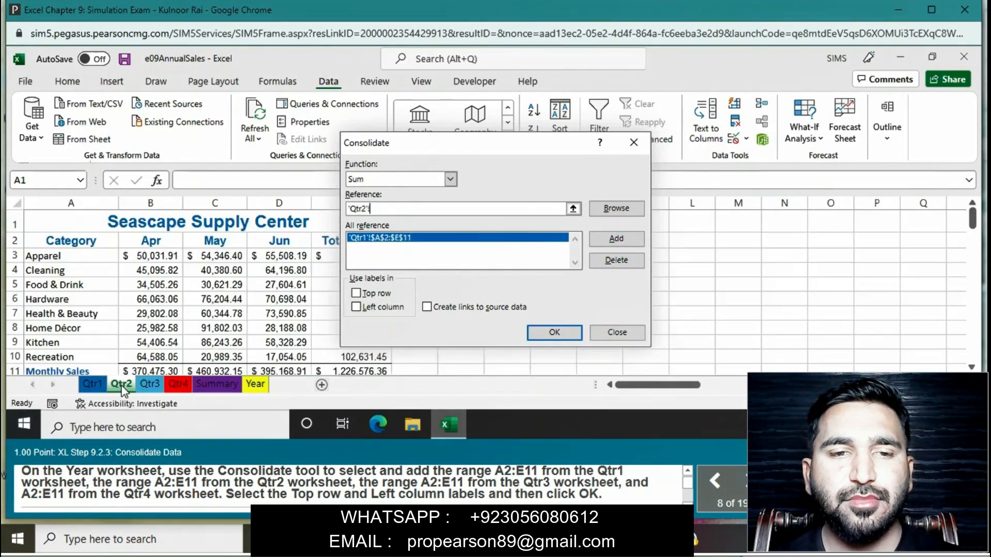
pyautogui.moveTo(65, 239); pyautogui.dragTo(341, 372)
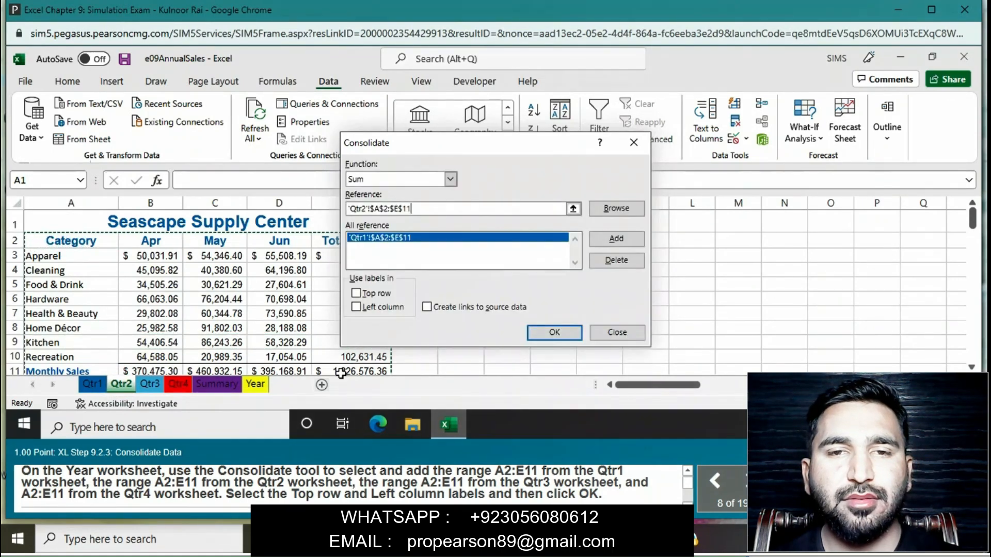
pyautogui.click(613, 243)
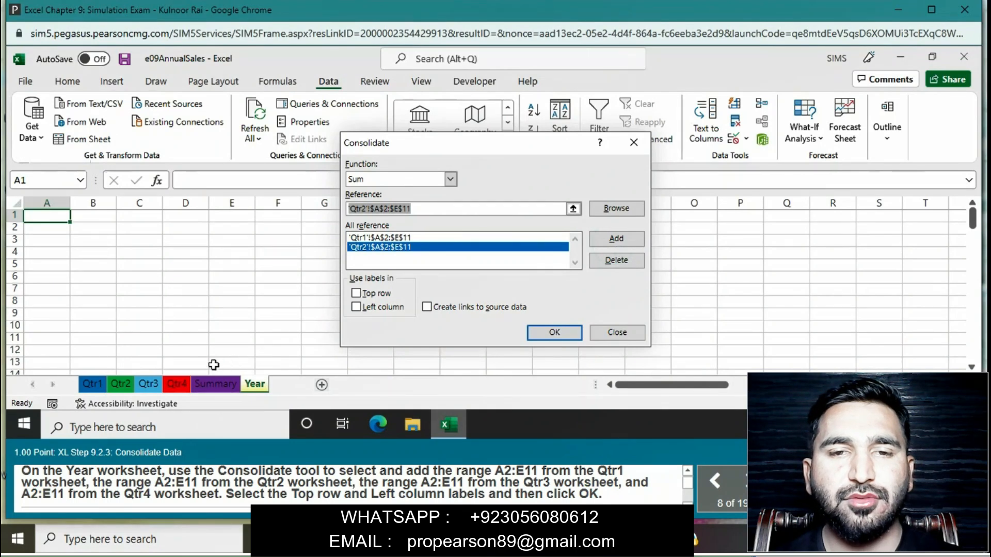
pyautogui.click(149, 384)
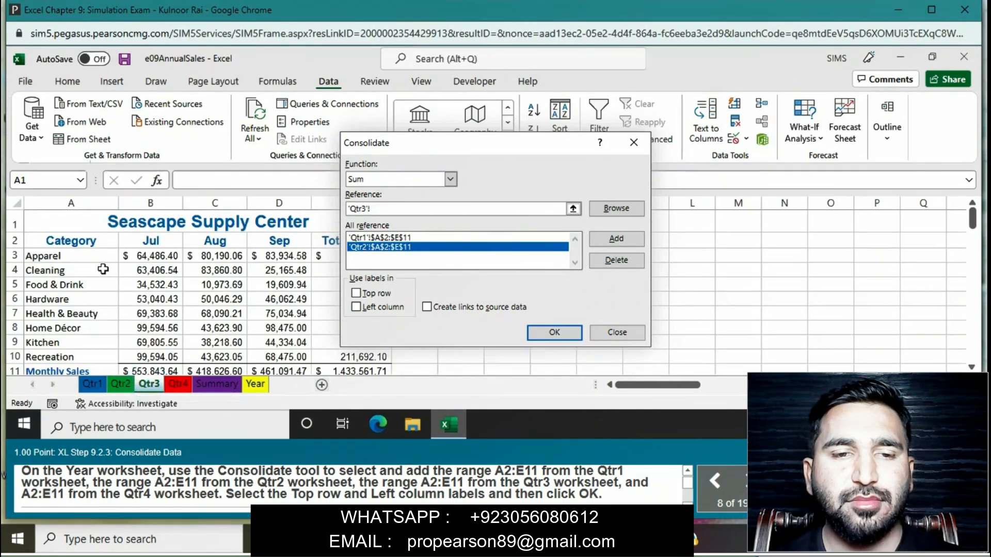
pyautogui.moveTo(81, 245); pyautogui.dragTo(351, 375)
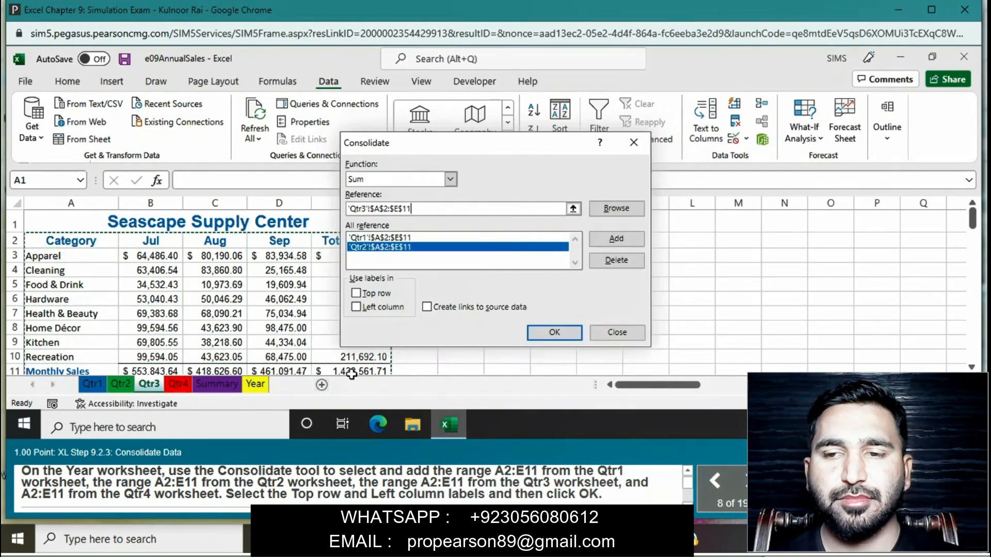
pyautogui.click(616, 239)
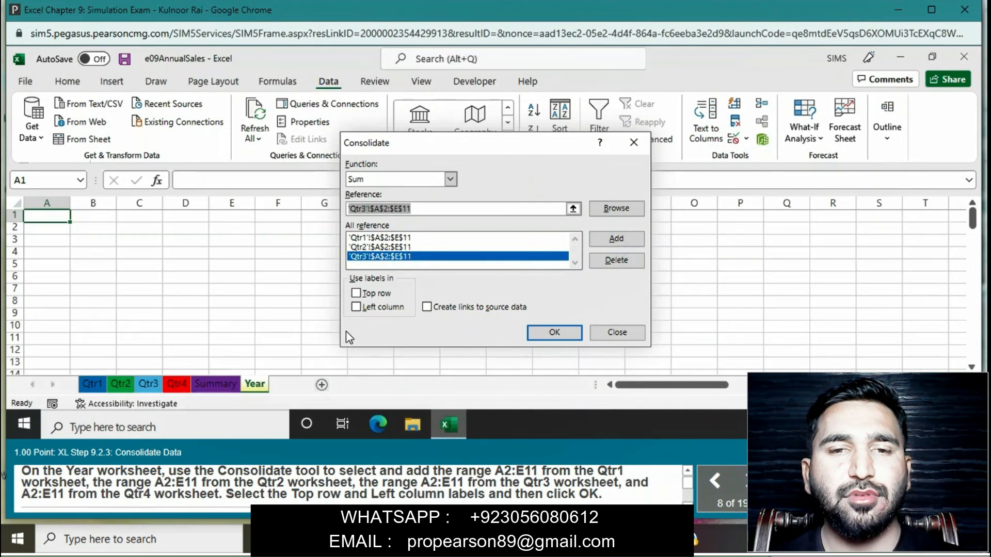
# - Add the range A2:E11 from the Qtr4 worksheet and run the consolidation with Top row and Left column labels
pyautogui.click(177, 383)
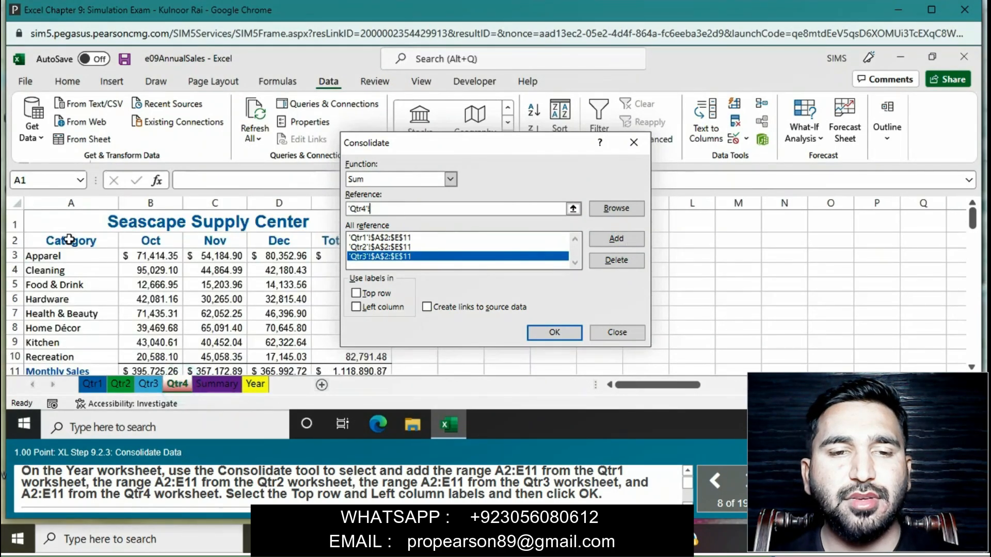
pyautogui.moveTo(71, 241); pyautogui.dragTo(360, 371)
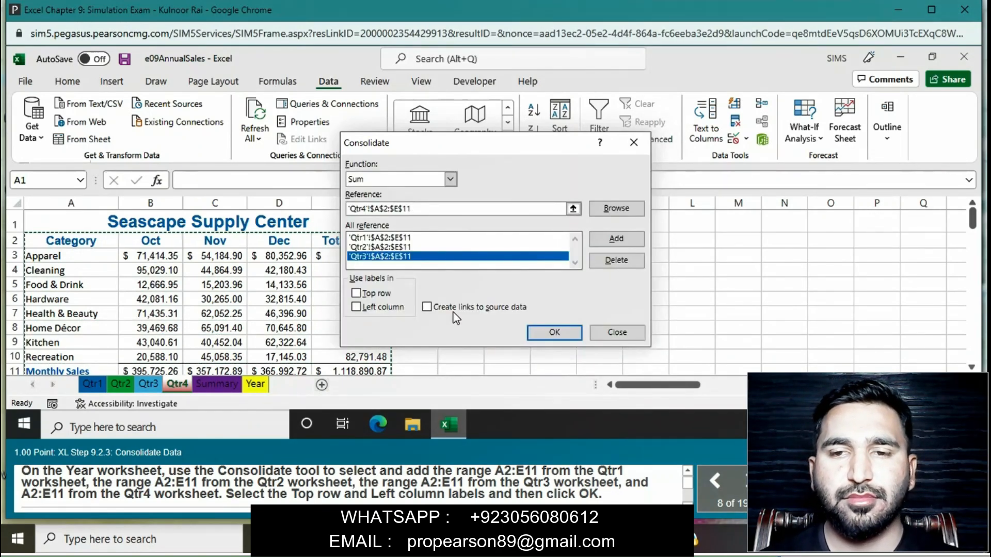
pyautogui.click(614, 239)
pyautogui.click(356, 293)
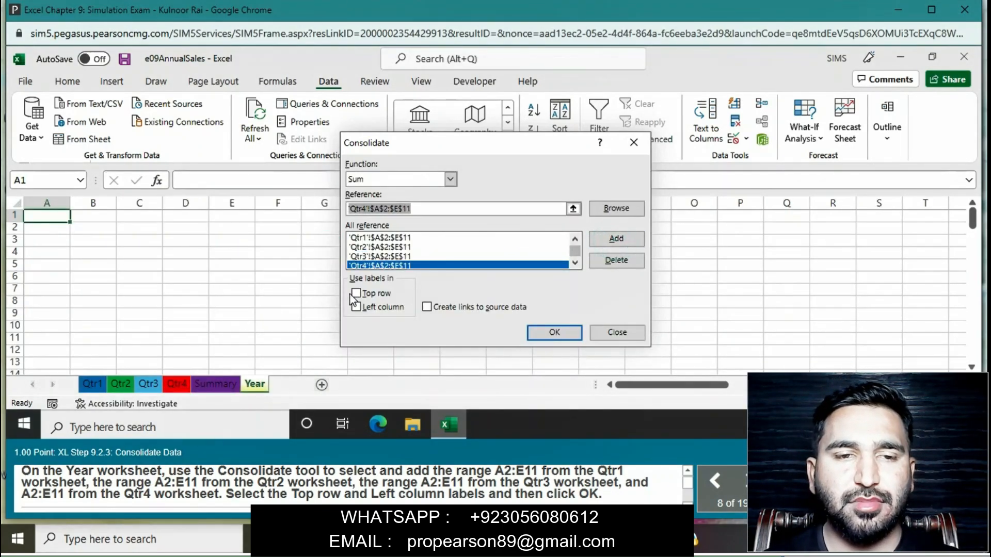
pyautogui.click(356, 307)
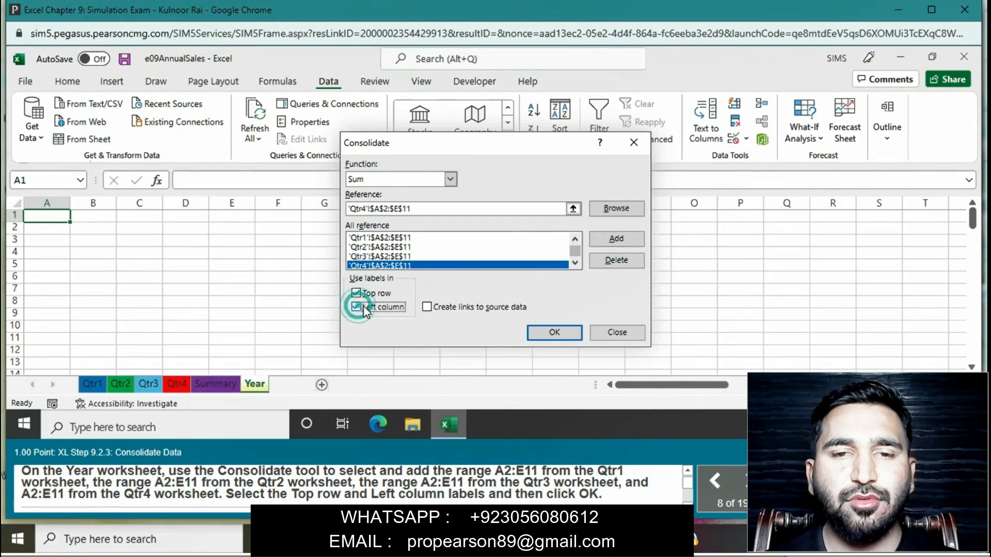
pyautogui.click(553, 333)
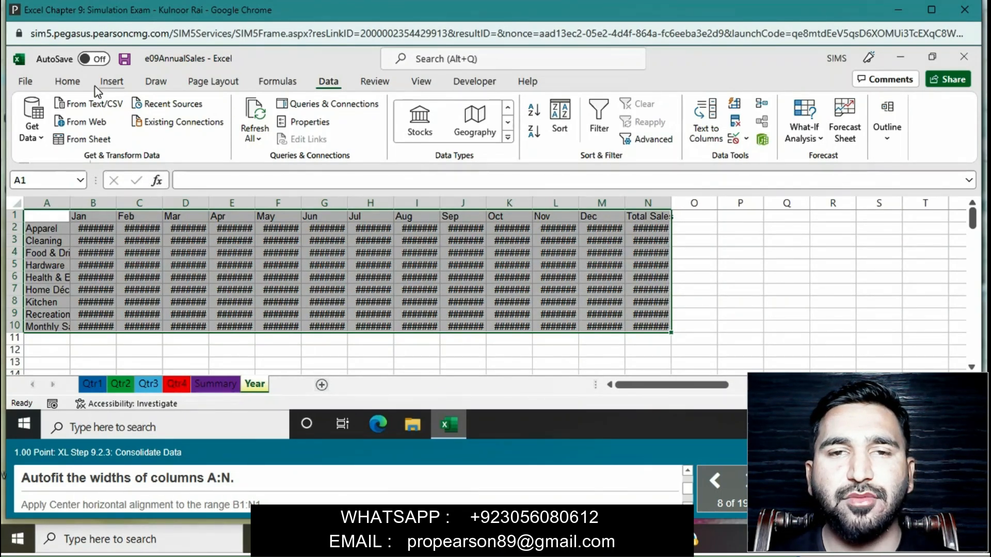
# - AutoFit the widths of columns A:N on the Year worksheet
pyautogui.click(80, 83)
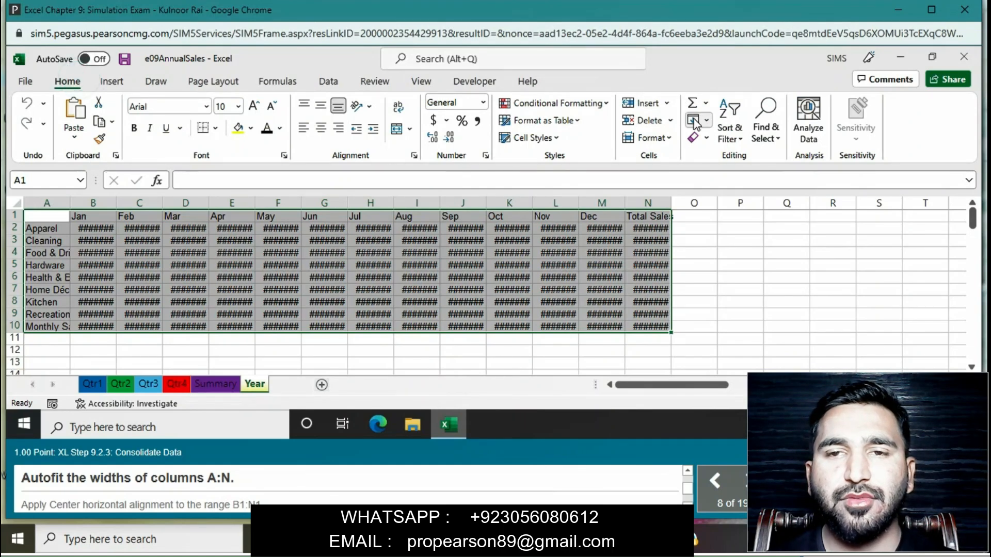
pyautogui.click(671, 140)
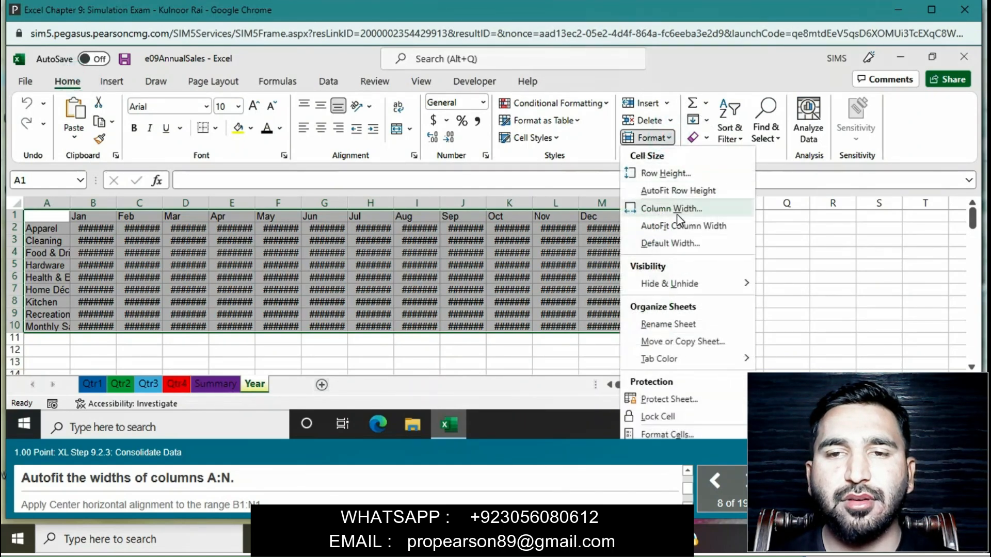
pyautogui.click(680, 229)
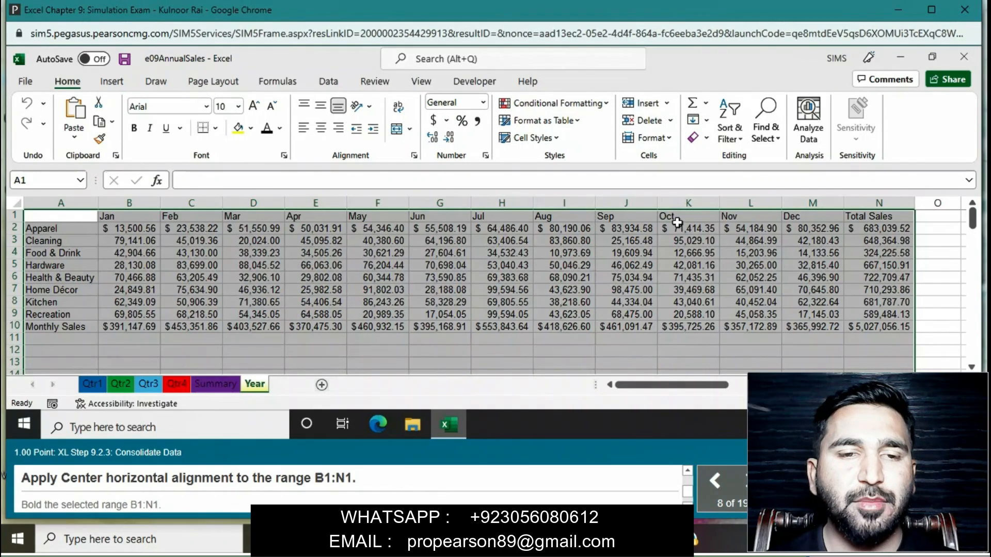
# - Center the range B1:N1 horizontally and make it bold
pyautogui.moveTo(143, 221); pyautogui.dragTo(873, 218)
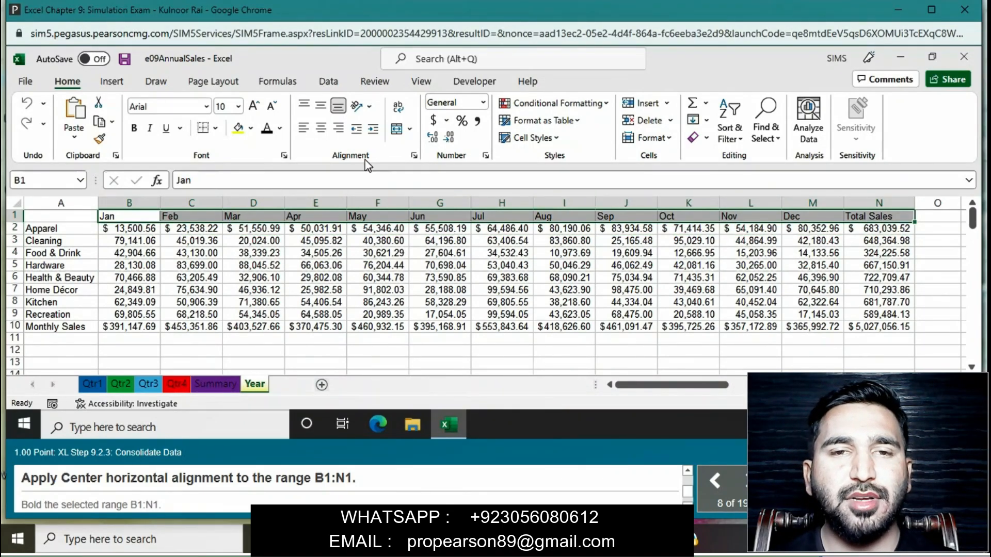
pyautogui.click(321, 129)
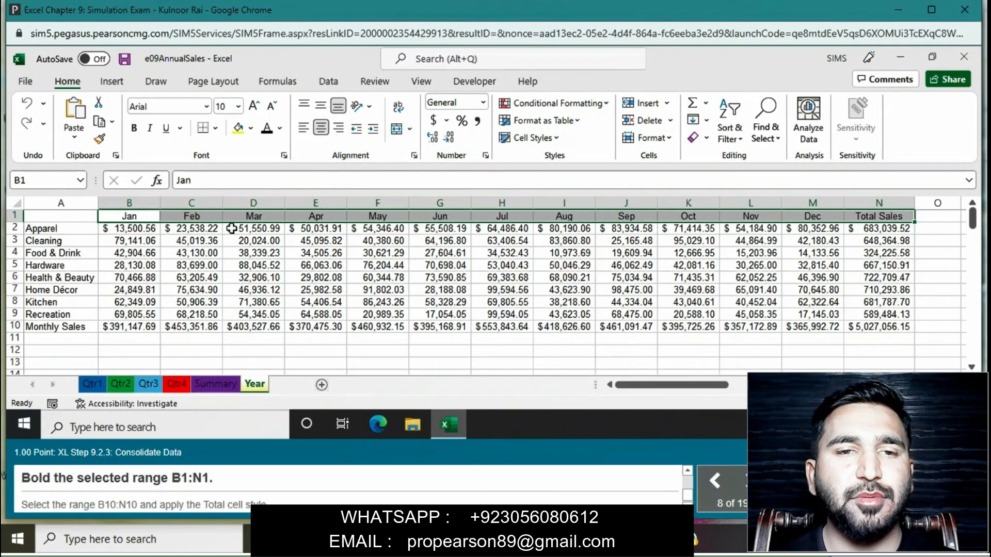
pyautogui.click(135, 130)
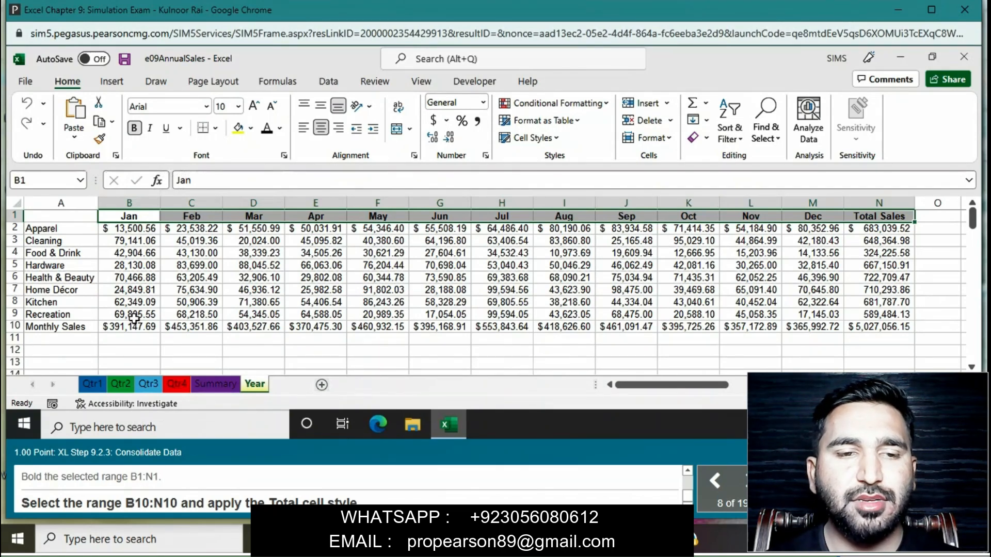
# - Apply the Total cell style to the range B10:N10 on the Year worksheet
pyautogui.moveTo(136, 326); pyautogui.dragTo(872, 325)
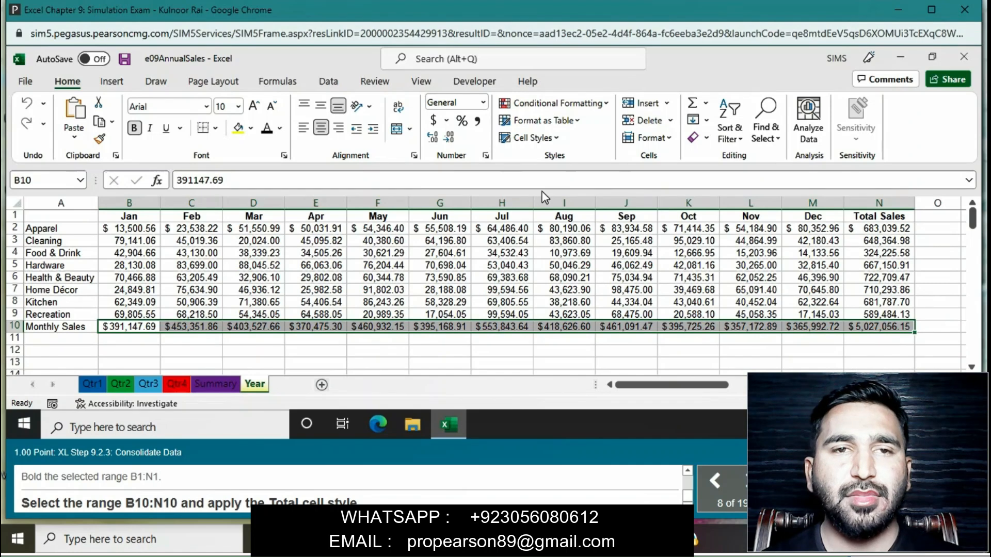
pyautogui.click(552, 139)
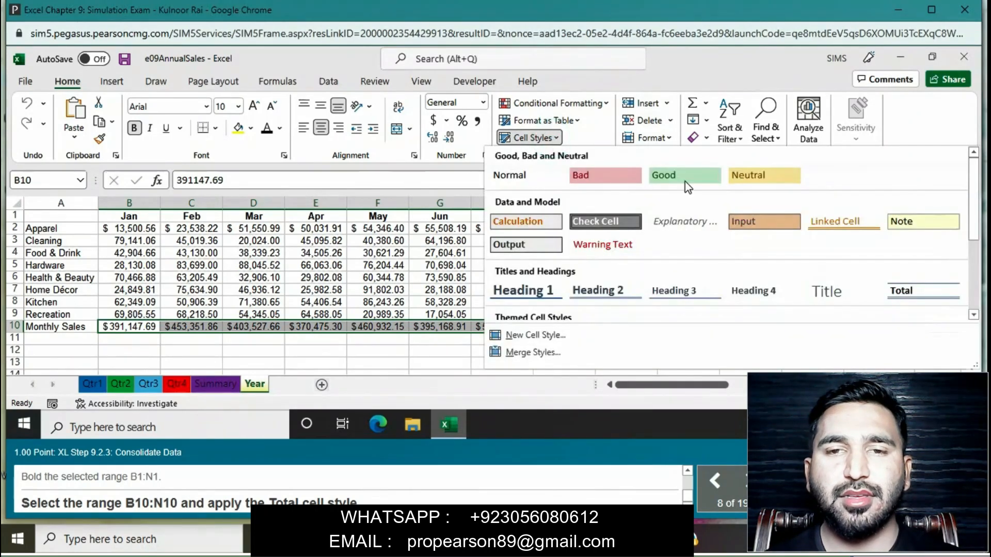
pyautogui.click(931, 300)
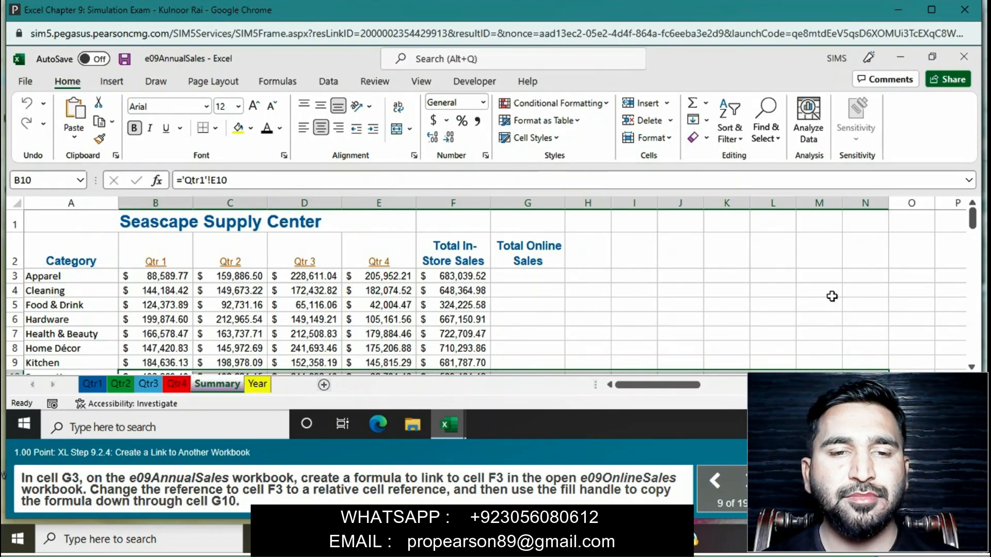
pyautogui.click(549, 276)
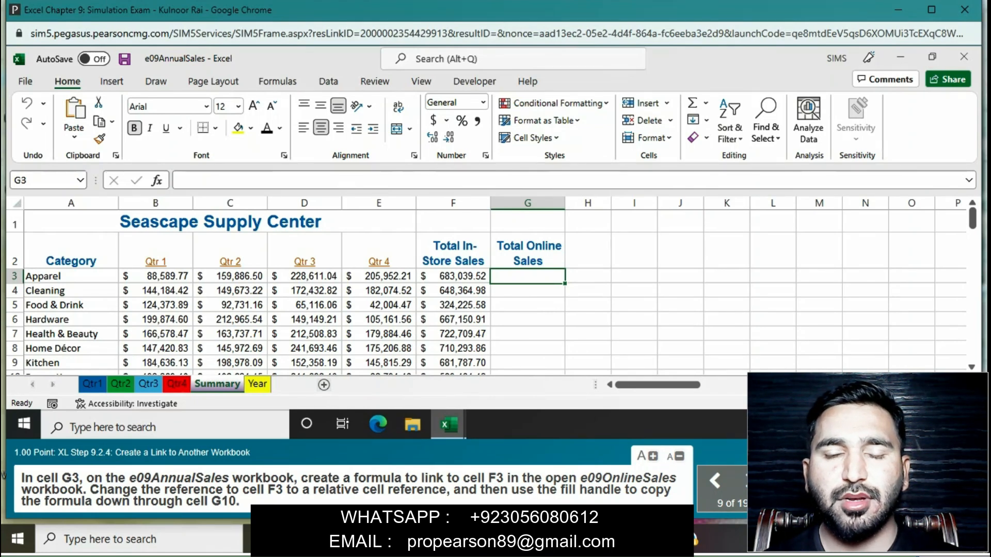
pyautogui.write('=')
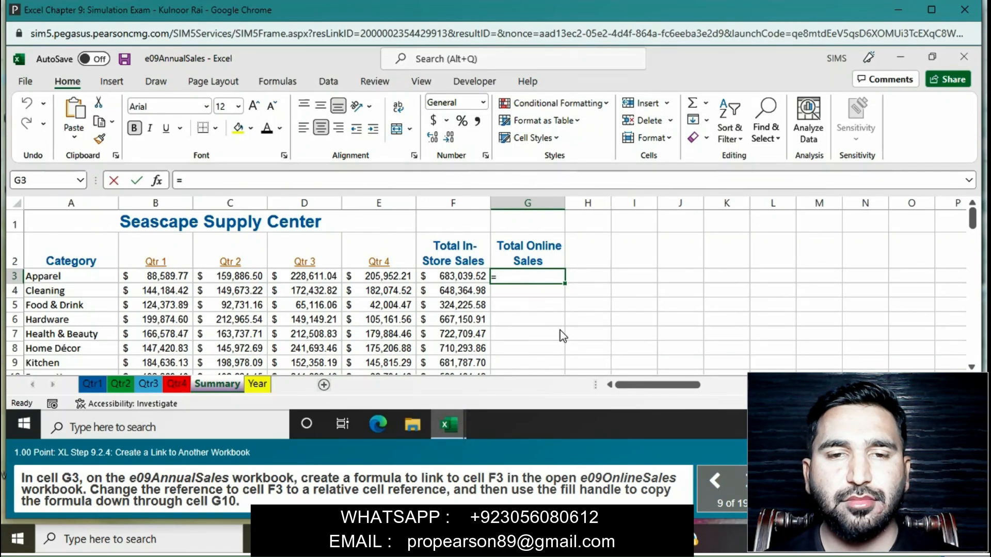
pyautogui.click(514, 281)
pyautogui.press('BackSpace')
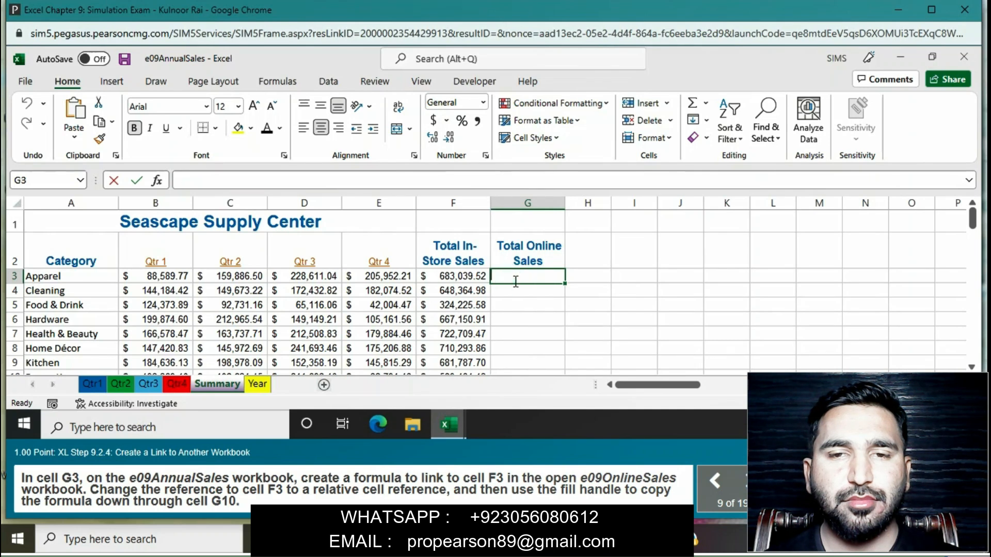
pyautogui.click(637, 303)
pyautogui.click(535, 277)
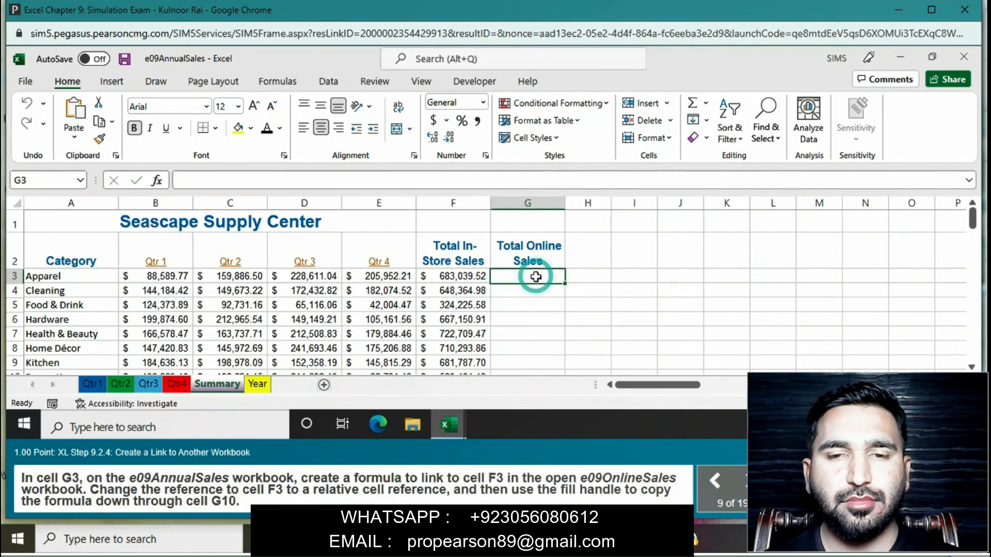
pyautogui.moveTo(445, 433)
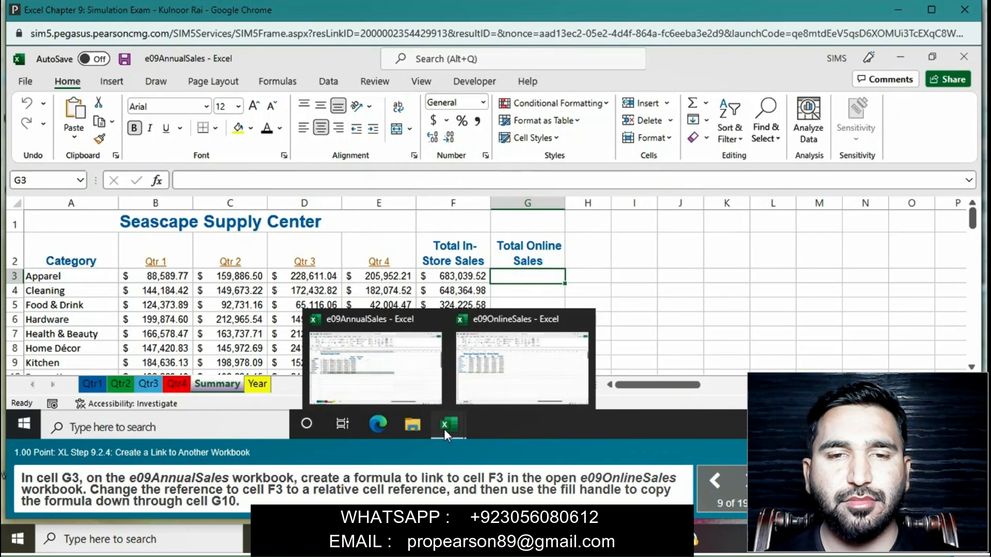
pyautogui.write('=')
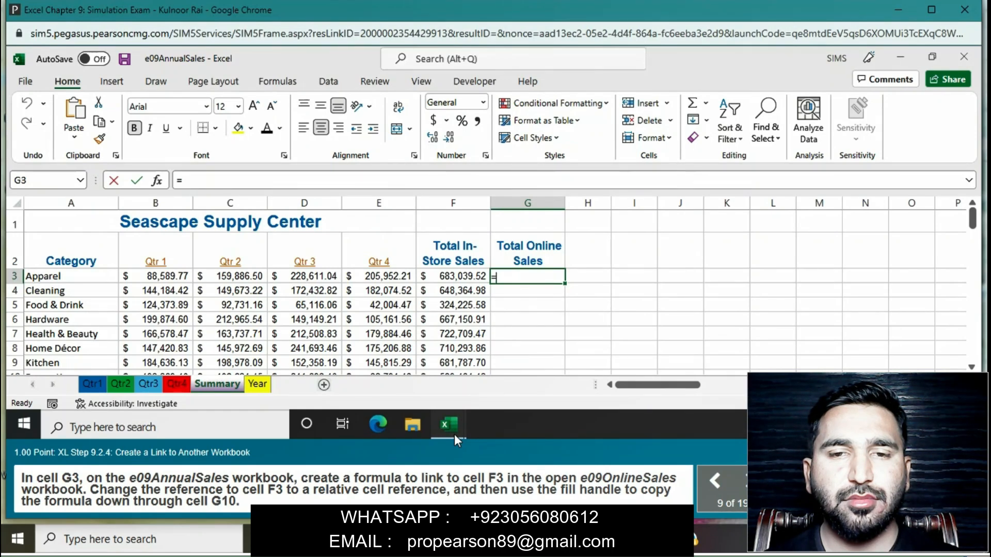
pyautogui.press('BackSpace')
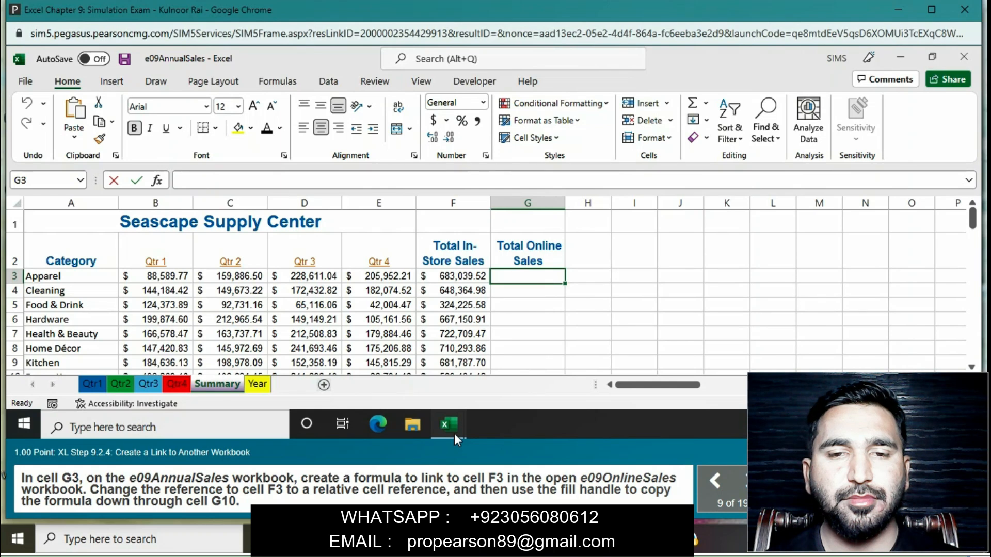
pyautogui.click(598, 277)
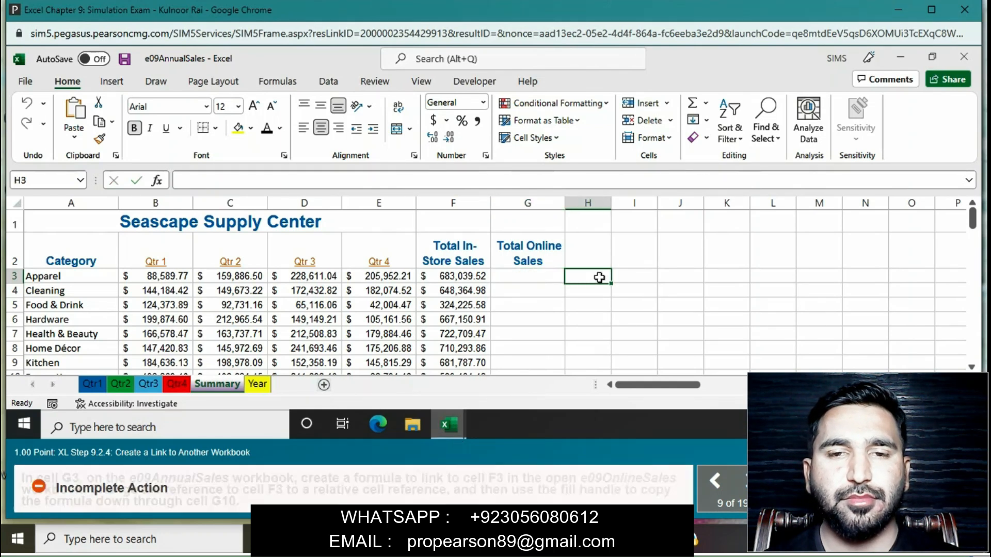
# - Enter a formula in cell G3 of the Summary worksheet that links to cell F3 of the e09OnlineSales workbook
pyautogui.click(548, 281)
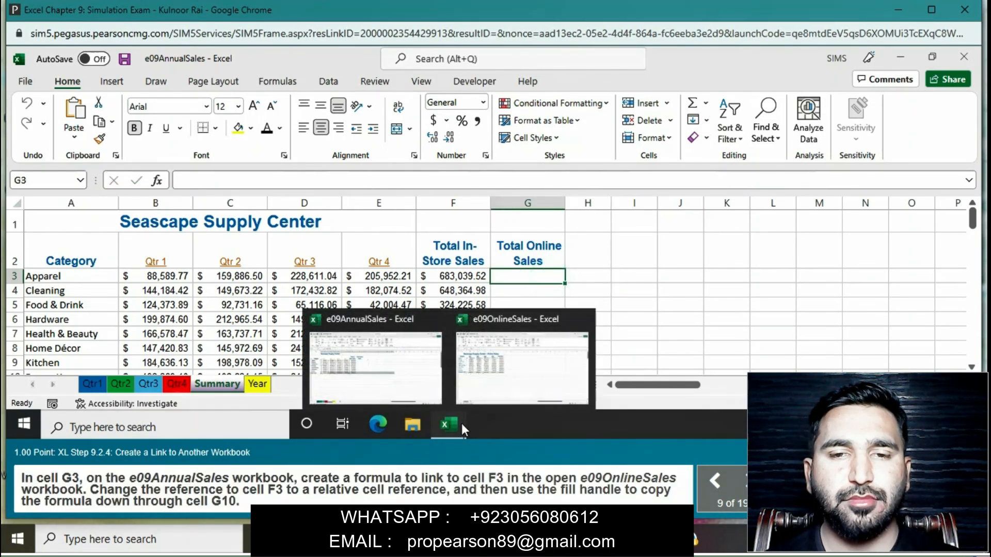
pyautogui.click(499, 391)
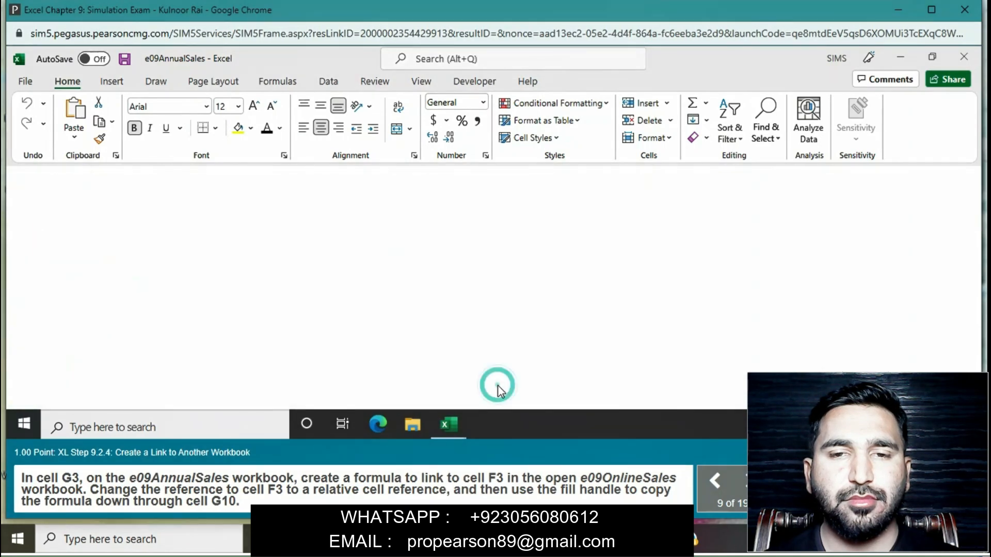
pyautogui.click(473, 258)
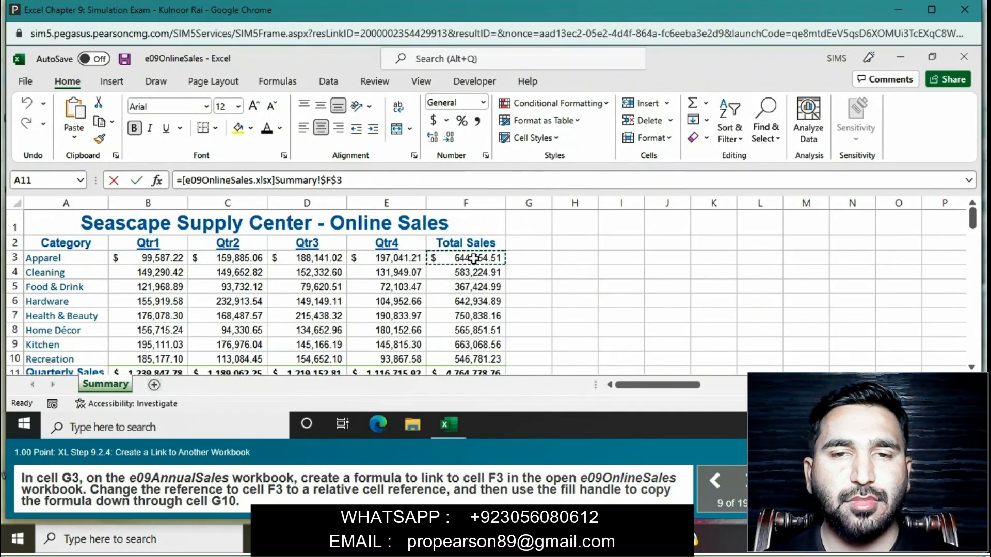
pyautogui.press('Return')
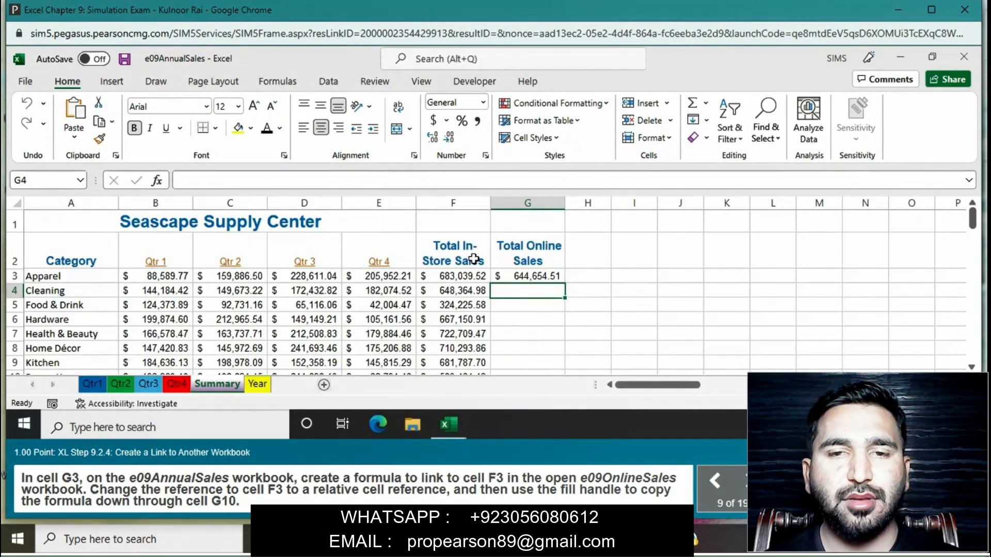
# - Change the F3 reference in the G3 link formula from absolute to relative
pyautogui.click(525, 278)
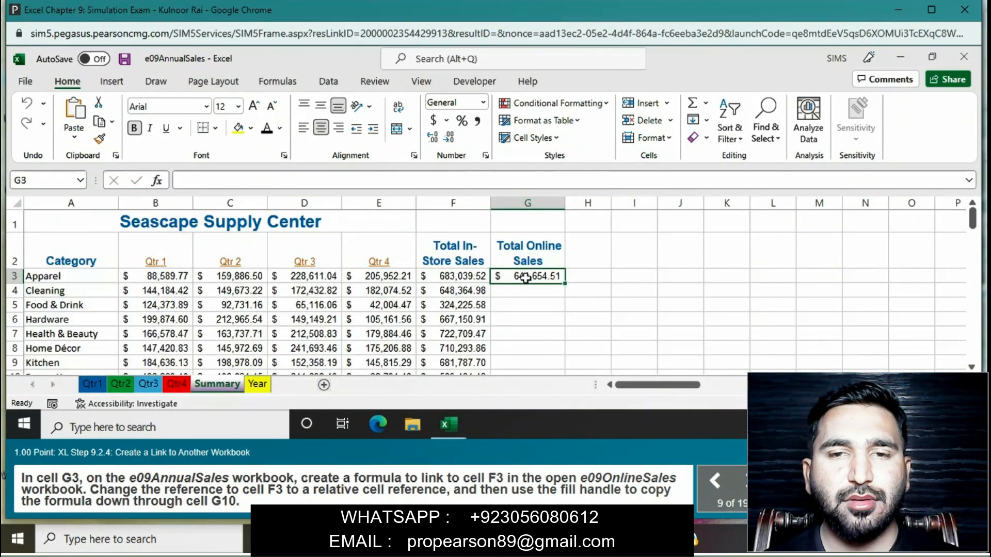
pyautogui.click(332, 182)
pyautogui.press('BackSpace')
pyautogui.click(338, 181)
pyautogui.press('BackSpace')
pyautogui.press('Return')
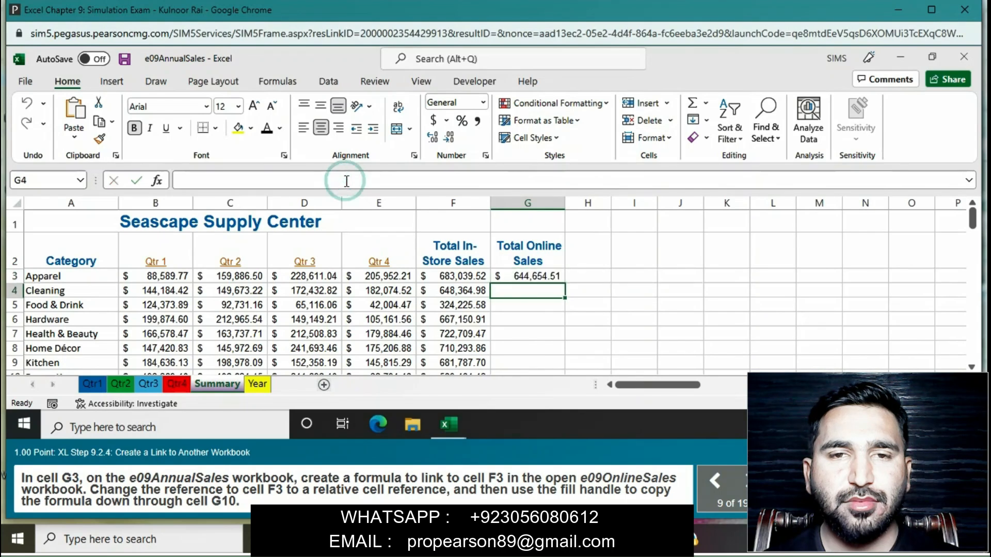
# - Copy the link formula in G3 of the Summary worksheet down through cell G10 using the fill handle
pyautogui.click(528, 274)
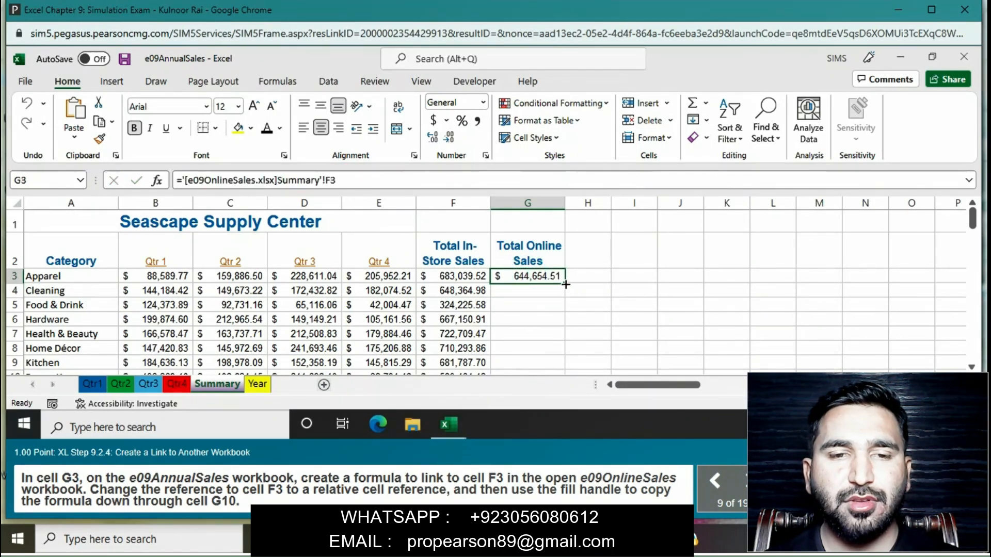
pyautogui.moveTo(566, 284); pyautogui.dragTo(550, 373)
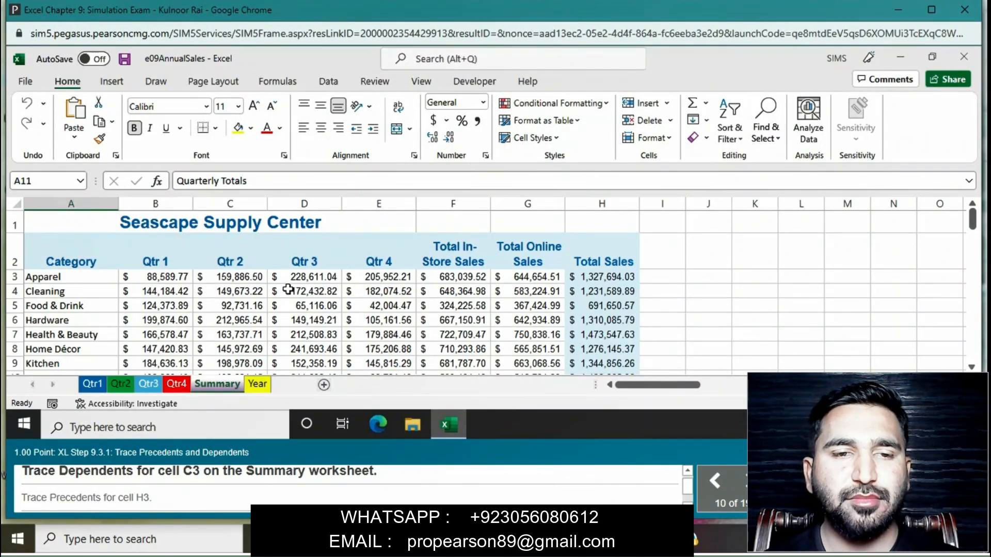
# - Trace the dependents of cell C3 on the Summary worksheet
pyautogui.click(261, 278)
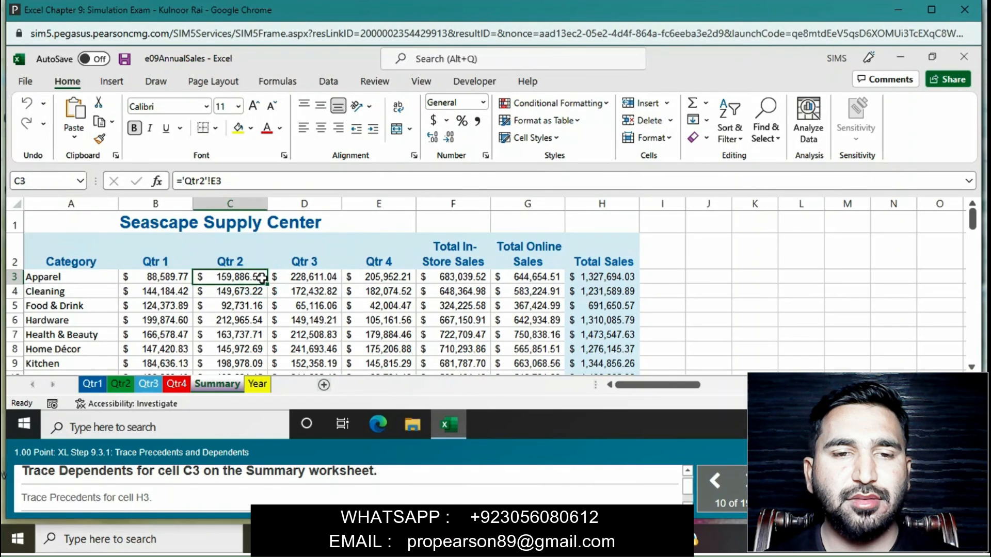
pyautogui.click(421, 83)
pyautogui.click(331, 84)
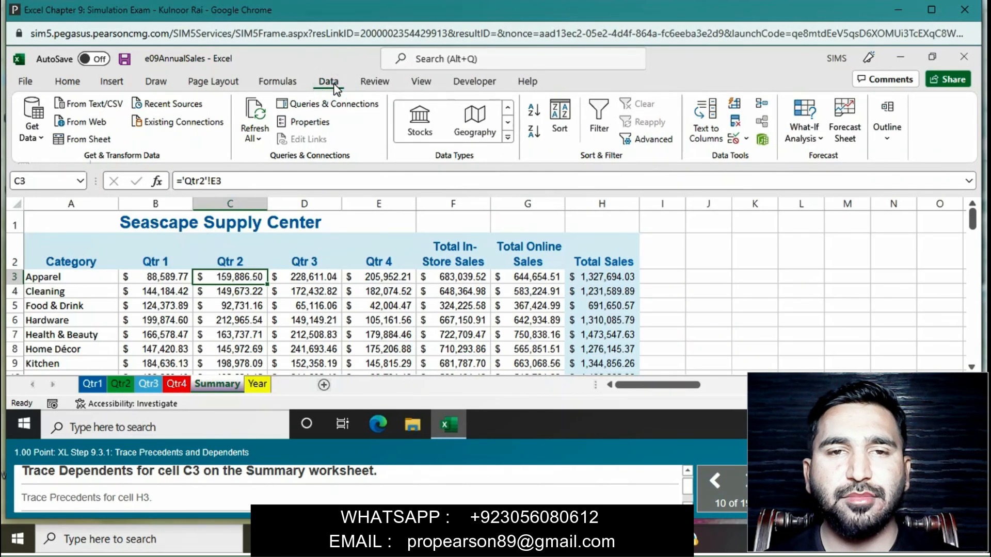
pyautogui.click(360, 84)
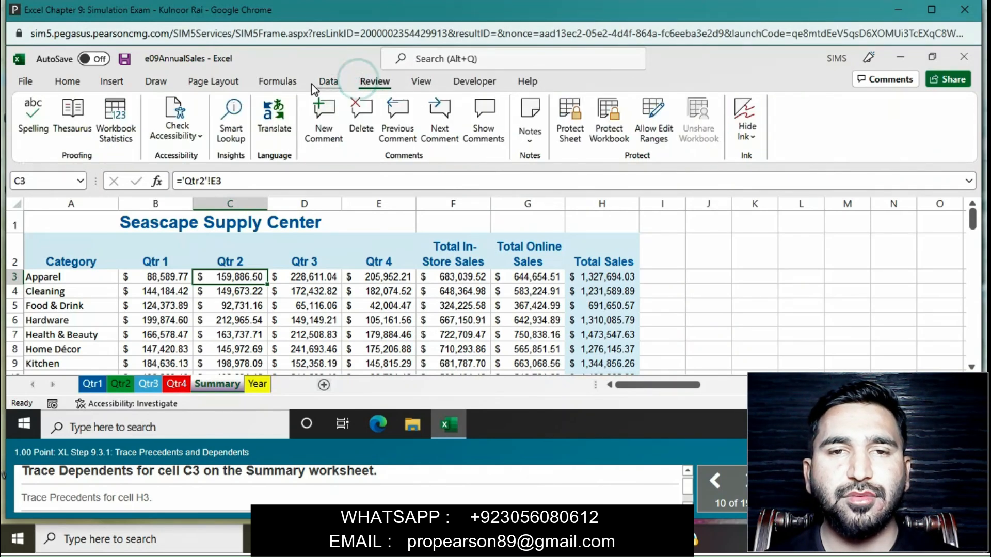
pyautogui.click(278, 81)
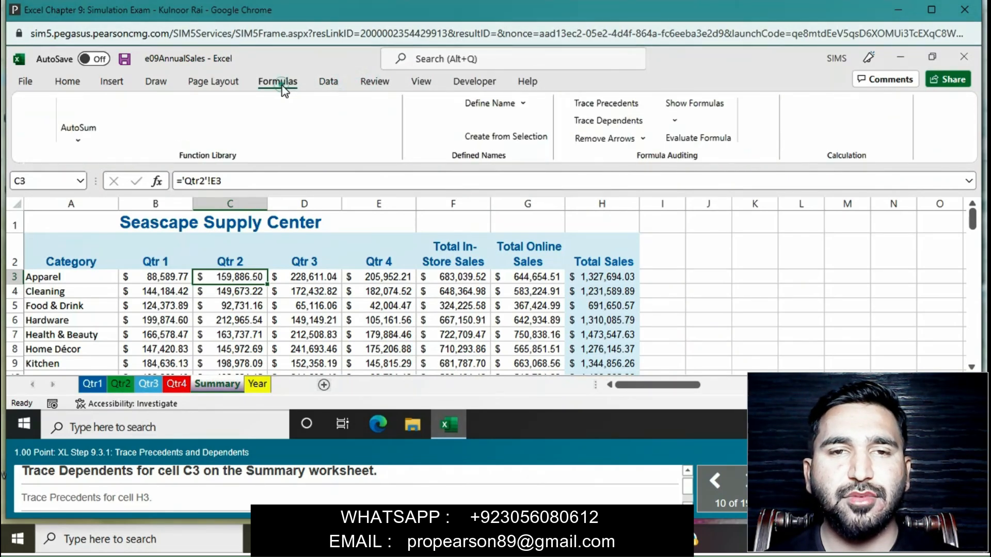
pyautogui.click(612, 124)
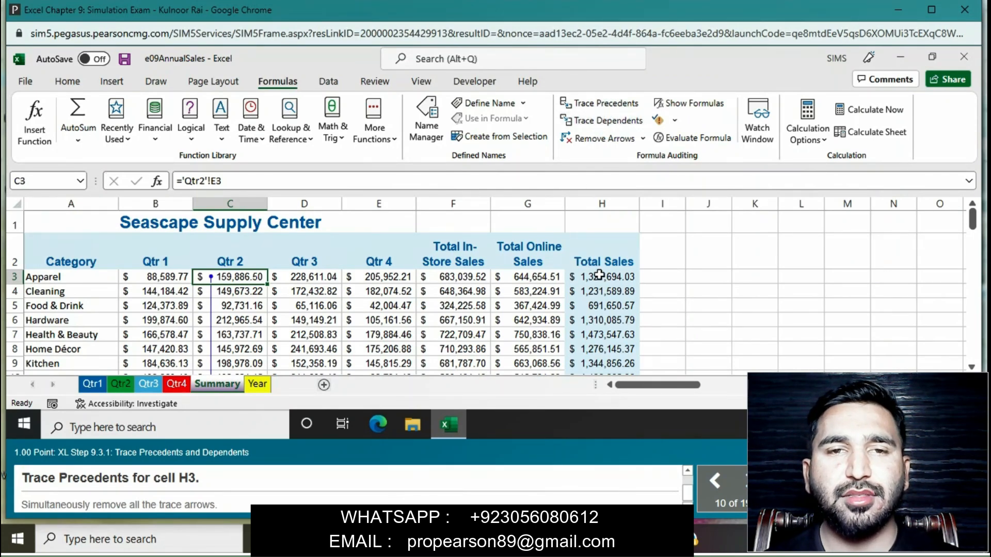
# - Trace the precedents of cell H3 on the Summary worksheet, and remove all the trace arrows at once
pyautogui.click(594, 277)
pyautogui.click(596, 102)
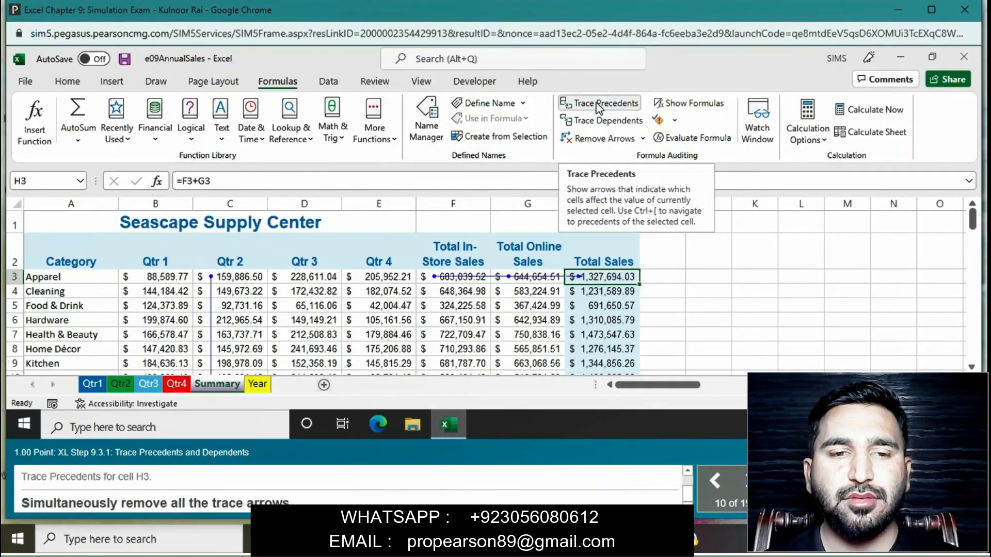
pyautogui.click(619, 141)
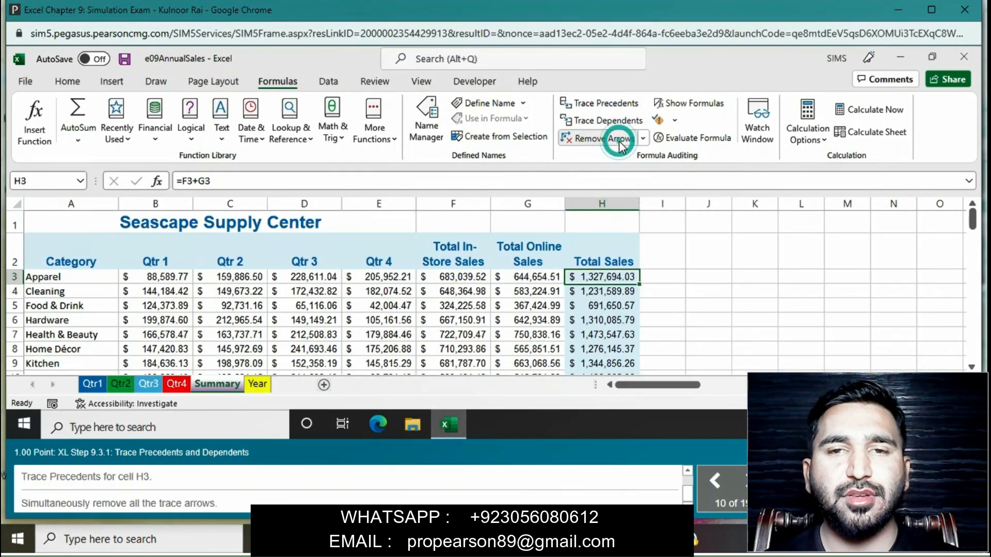